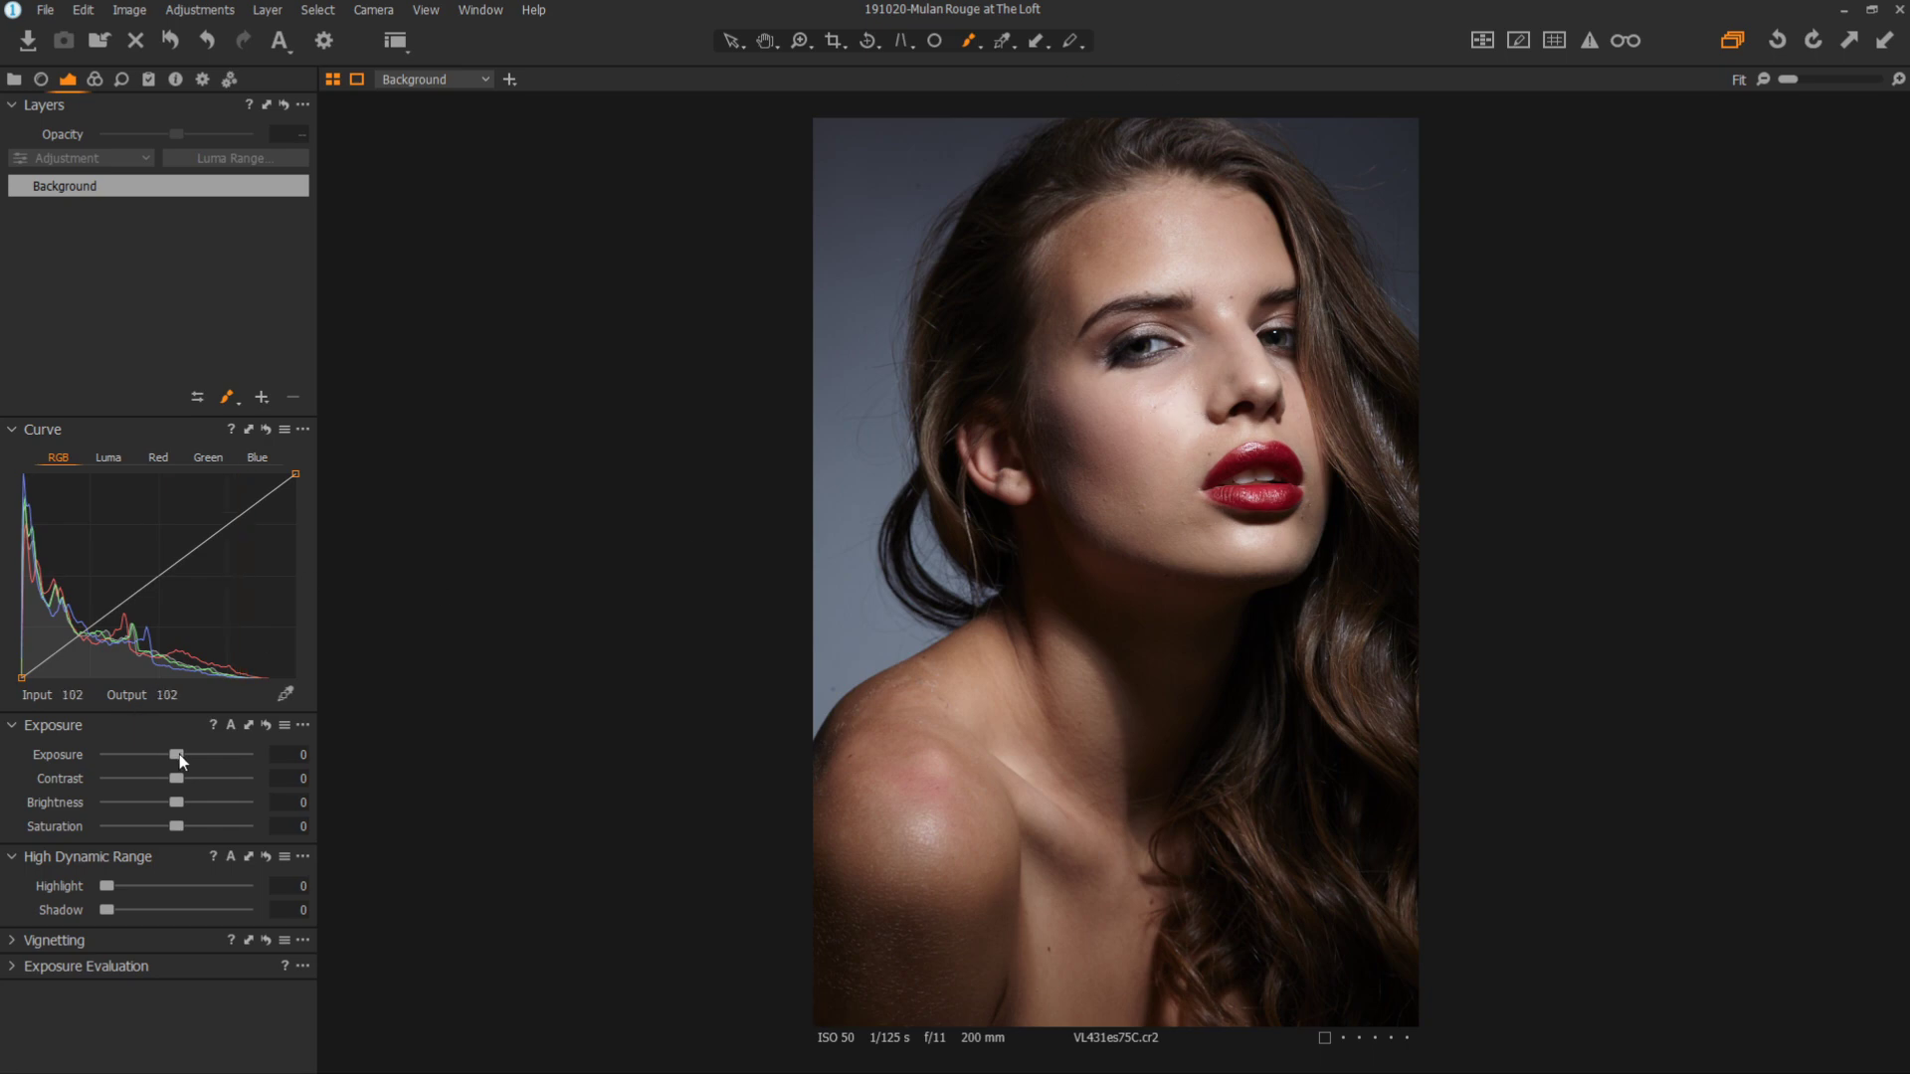
# Lower the Background exposure to -0.4 and lift the HDR Shadow slider to about 19.
pyautogui.moveTo(177, 756); pyautogui.dragTo(171, 757)
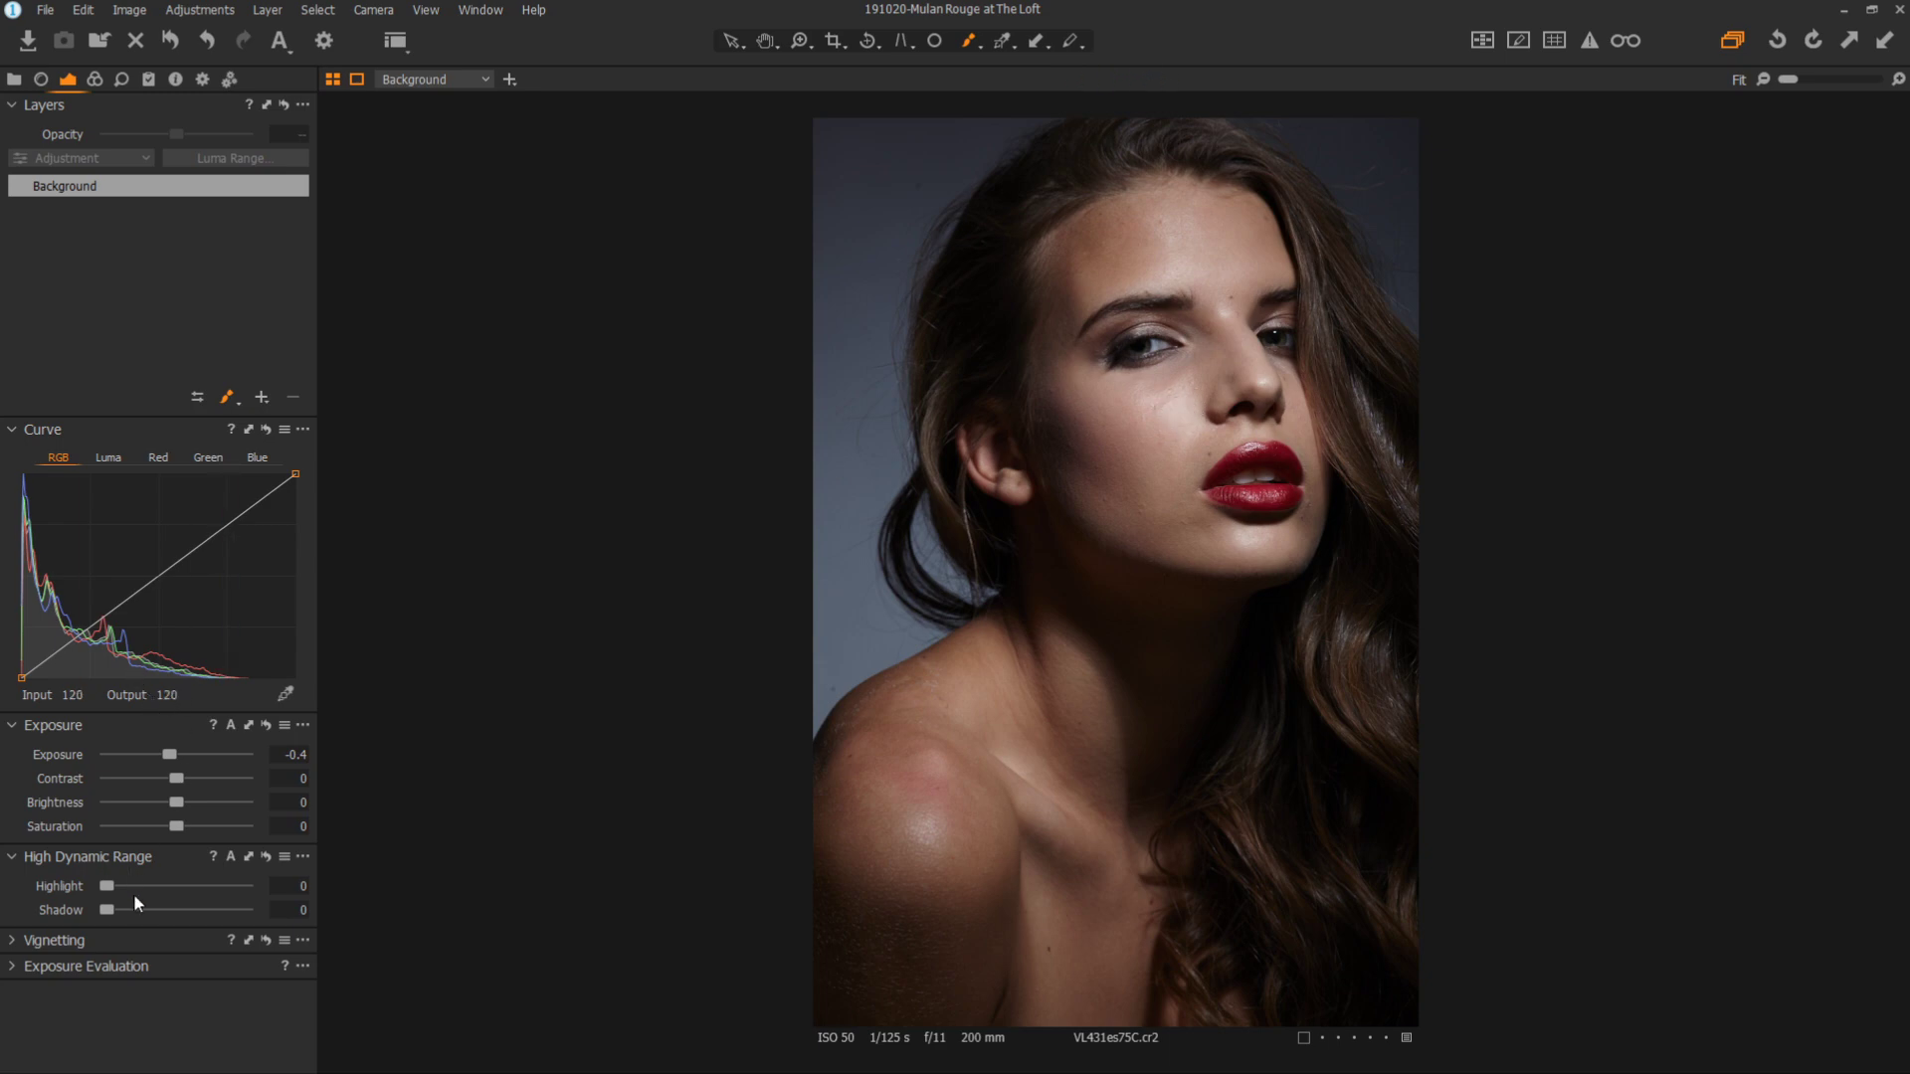
pyautogui.moveTo(106, 910)
pyautogui.mouseDown()
pyautogui.moveTo(175, 912)
pyautogui.moveTo(124, 915)
pyautogui.mouseUp()
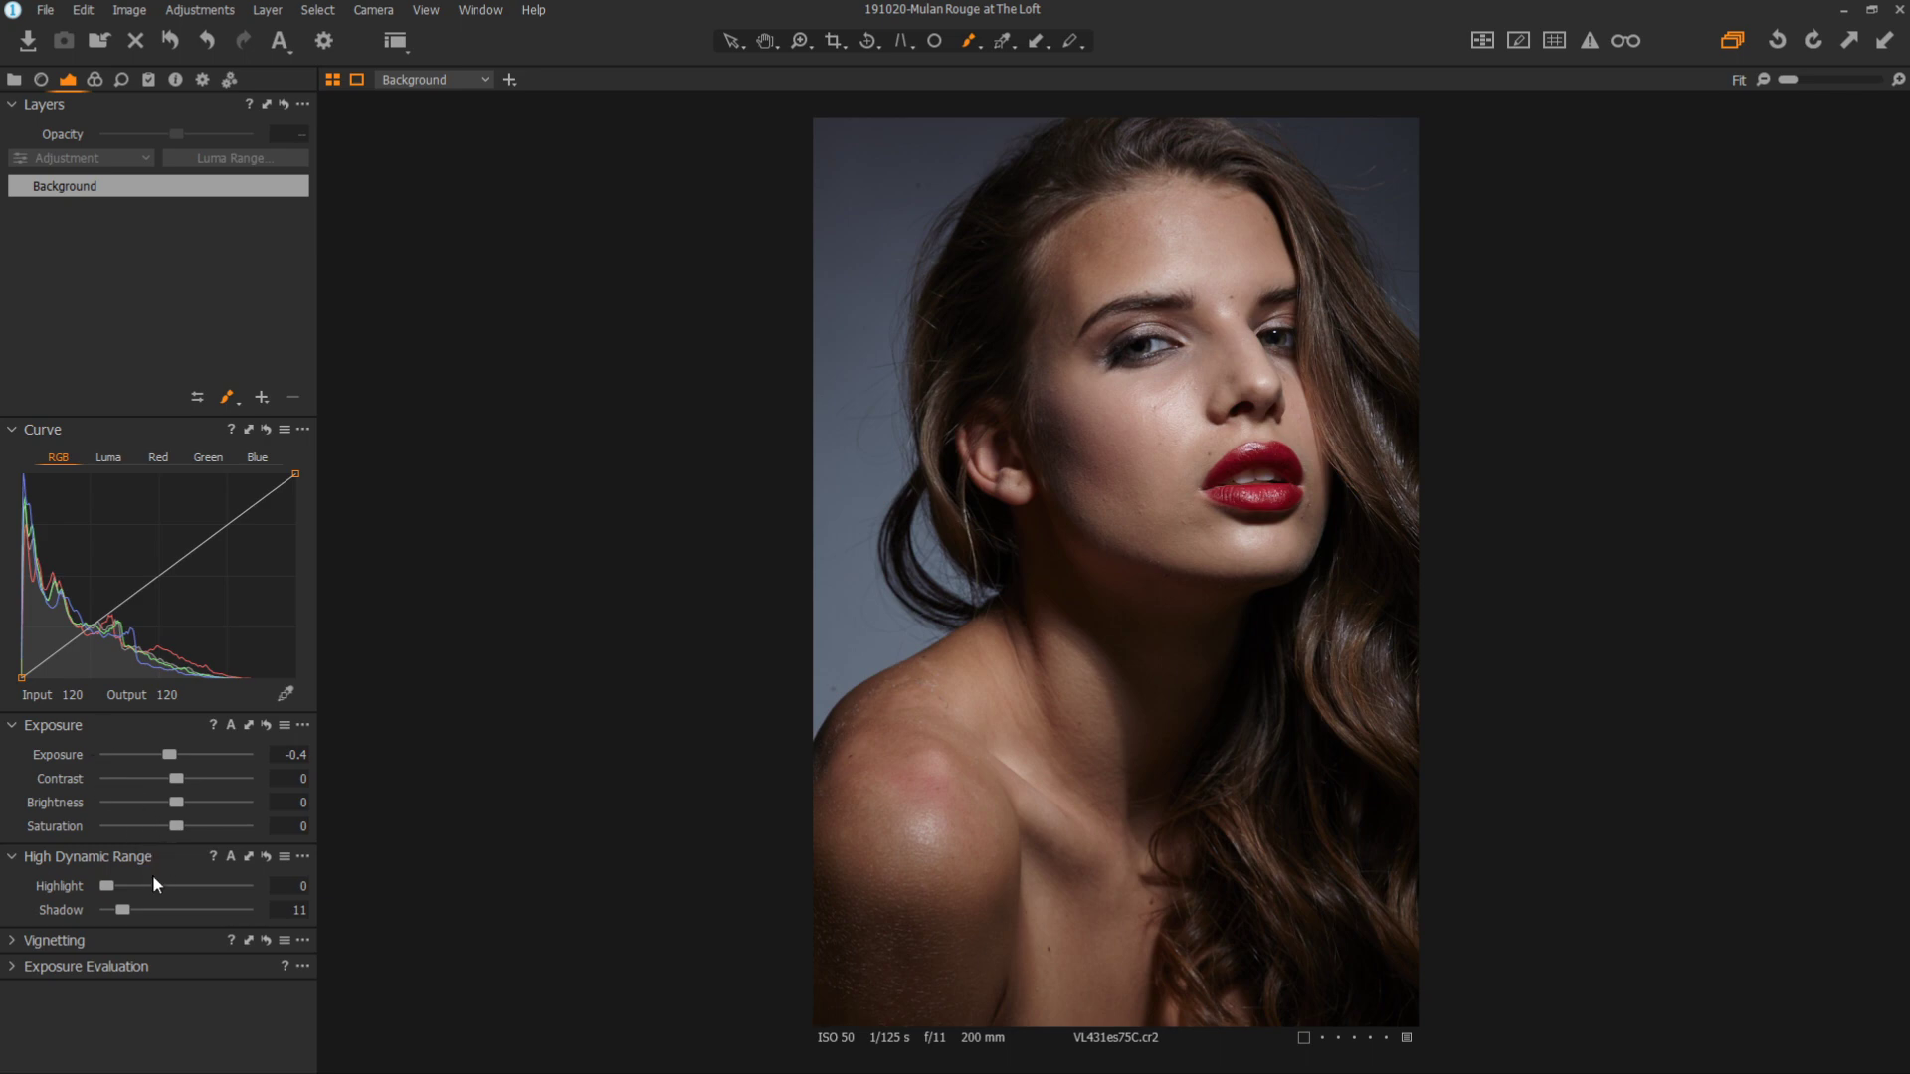
pyautogui.moveTo(127, 909); pyautogui.dragTo(136, 909)
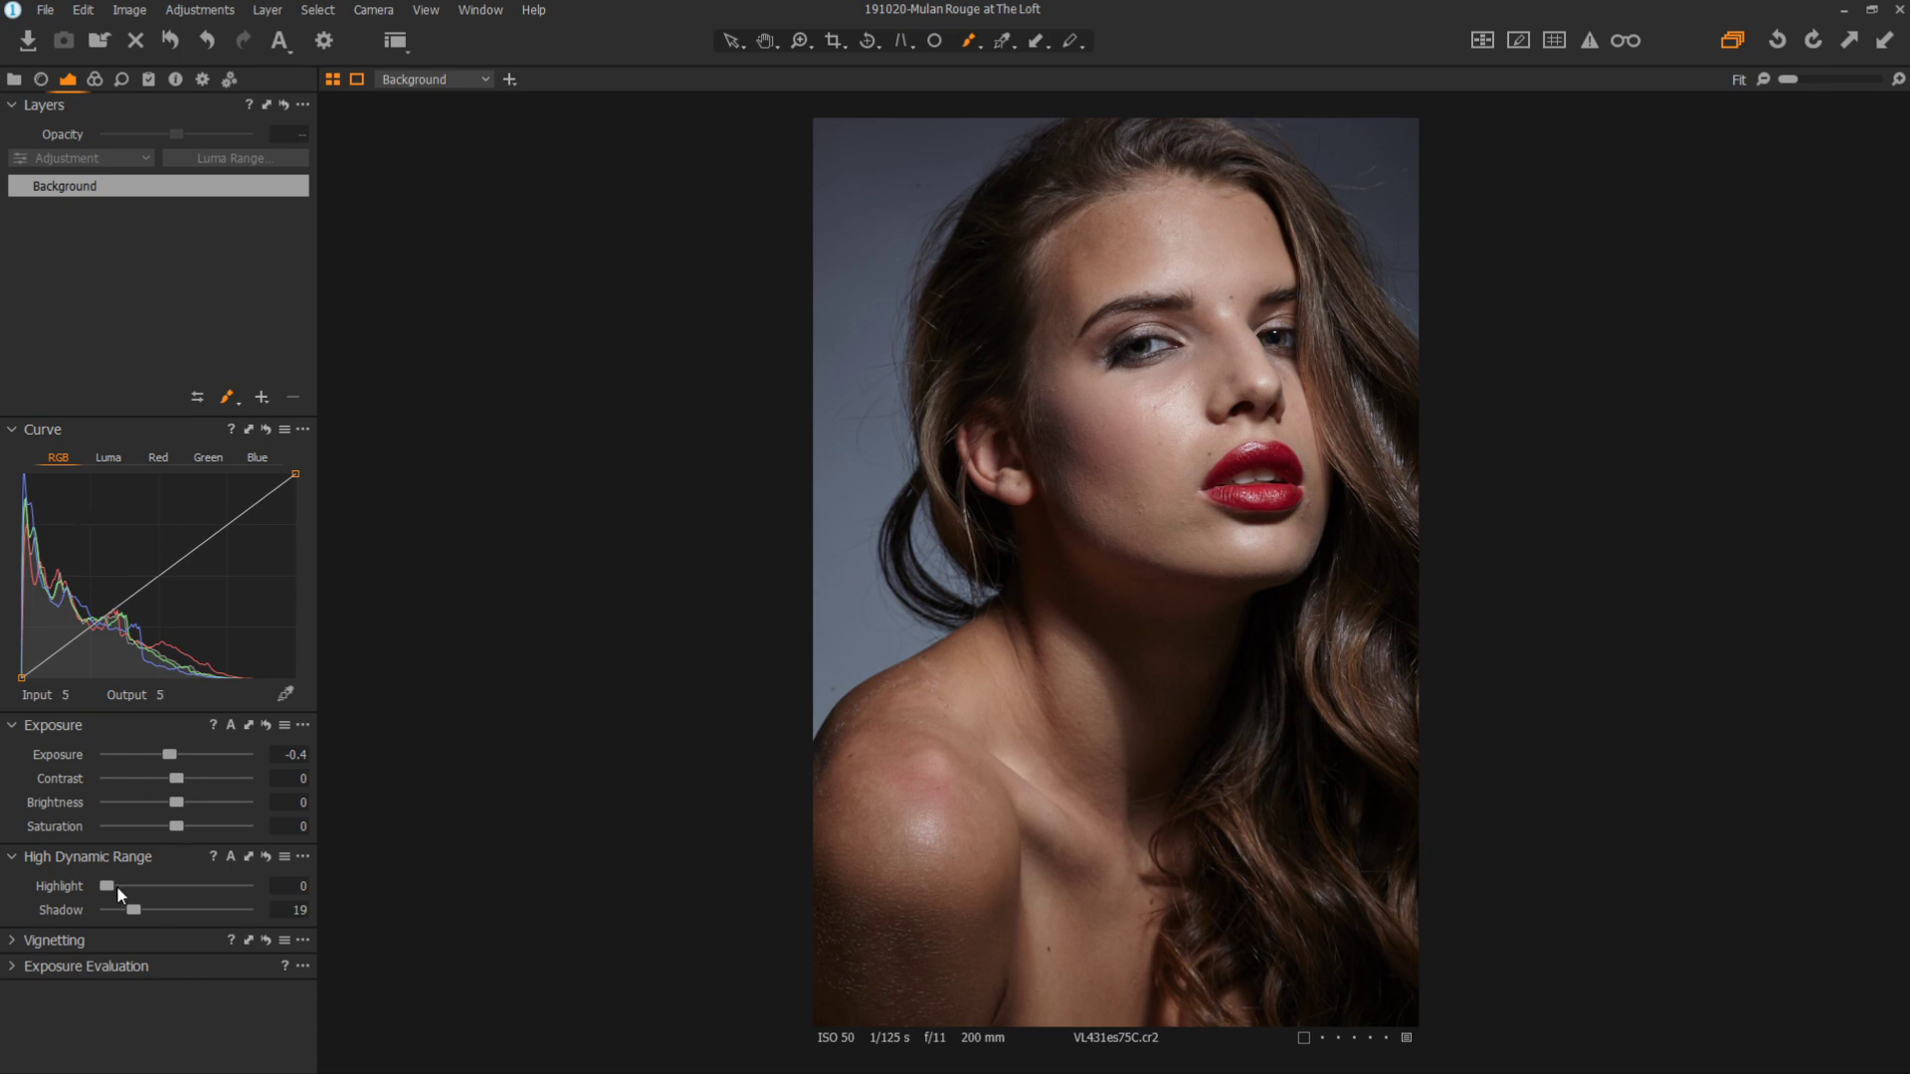
pyautogui.moveTo(108, 881)
pyautogui.mouseDown()
pyautogui.moveTo(136, 897)
pyautogui.moveTo(103, 903)
pyautogui.mouseUp()
# Add a new adjustment layer and name it Burn (darken).
pyautogui.click(262, 397)
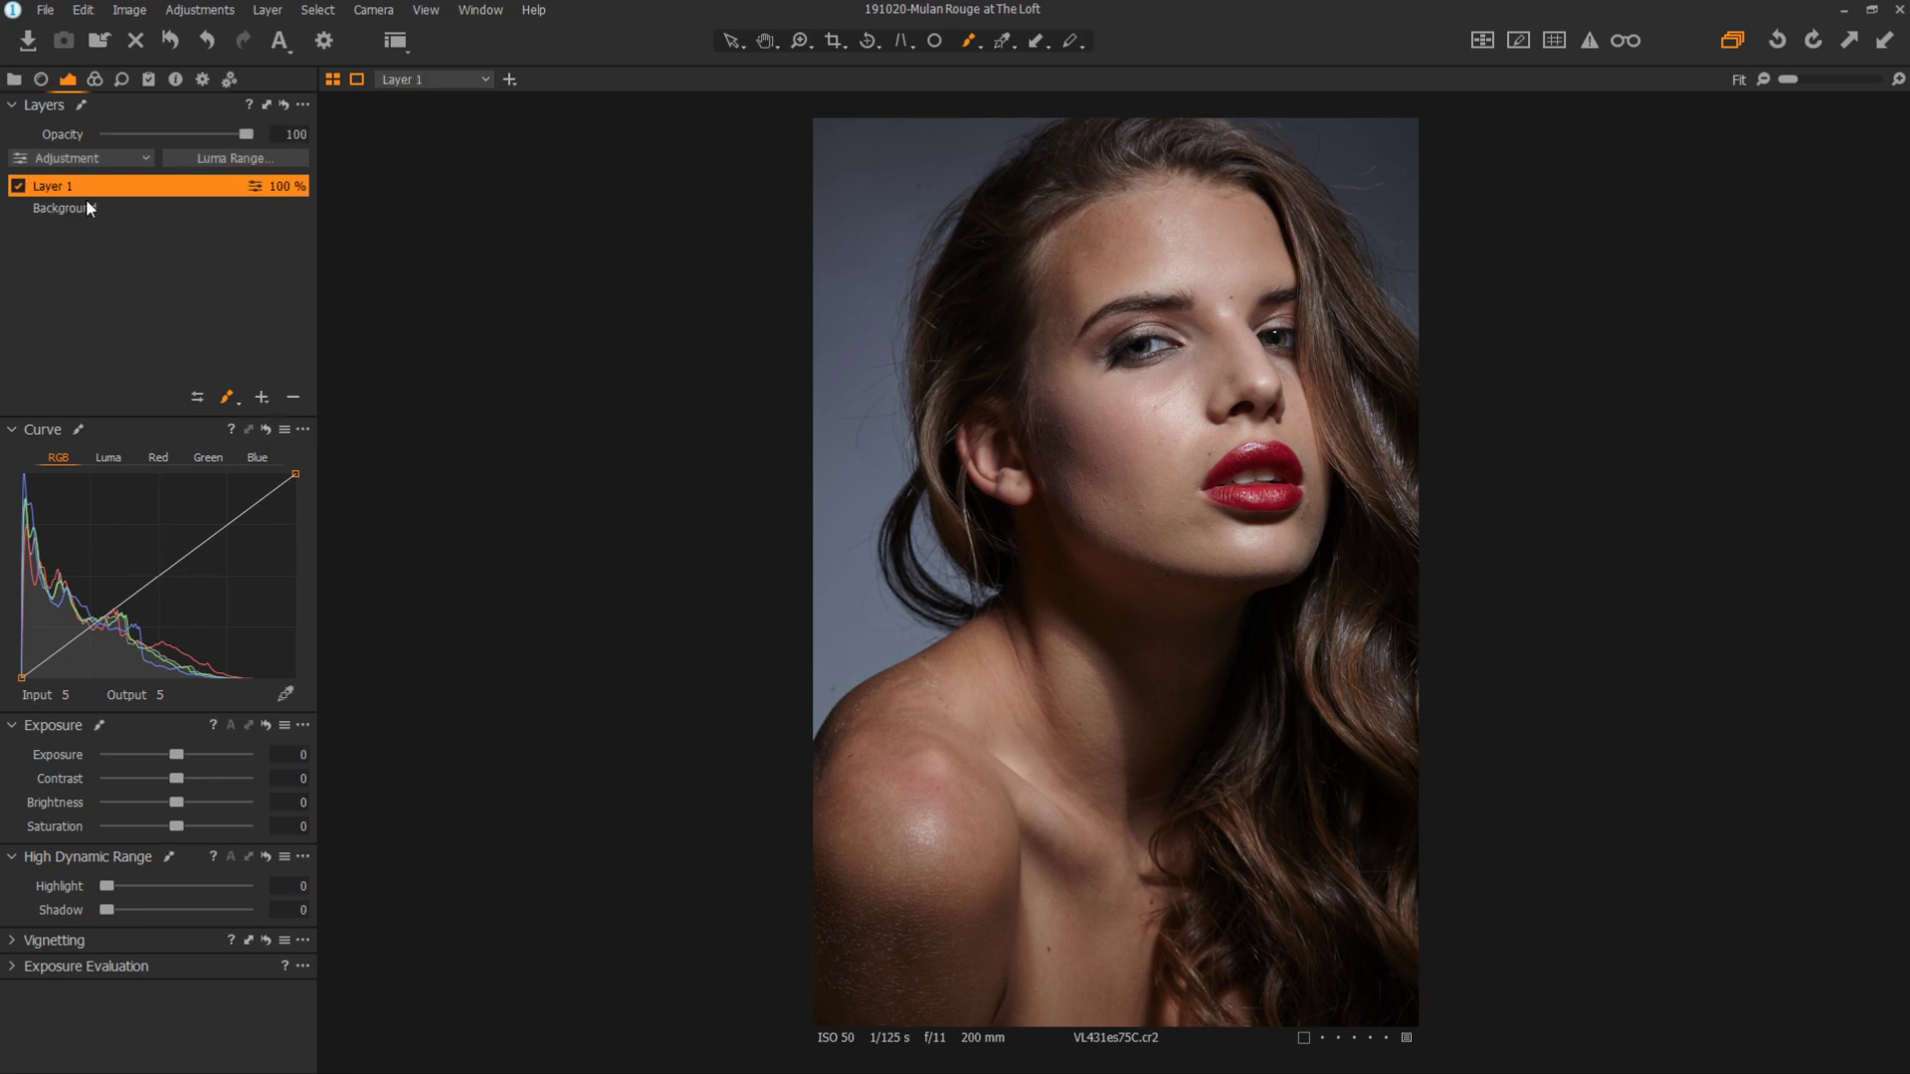
pyautogui.doubleClick(136, 189)
pyautogui.write('Burn (darken)')
pyautogui.press('Return')
# Add a second adjustment layer and name it Dodge (brighten).
pyautogui.click(262, 397)
pyautogui.doubleClick(56, 189)
pyautogui.write('Dodge (brighten)')
pyautogui.press('Return')
# Set exposure -1 on the Burn (darken) layer and +1 on the Dodge (brighten) layer.
pyautogui.click(100, 207)
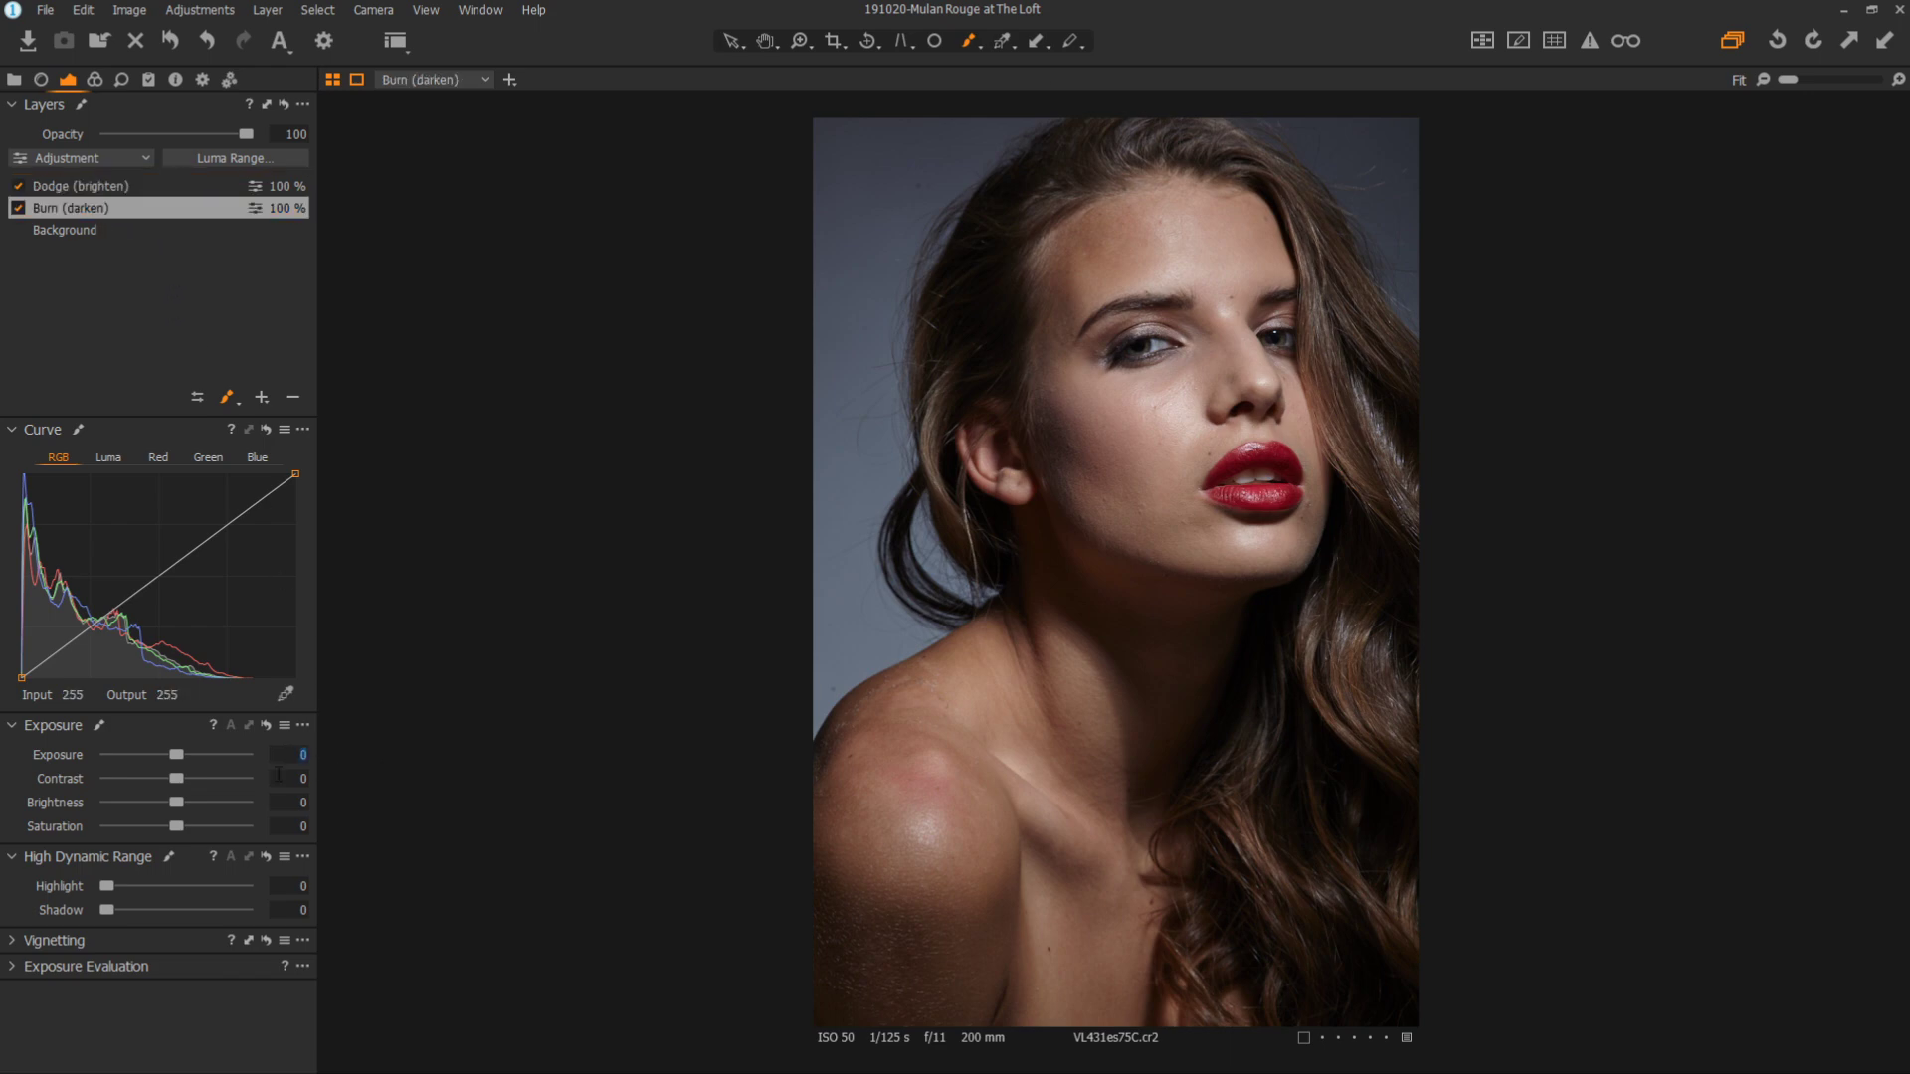
pyautogui.write('-1')
pyautogui.press('Tab')
pyautogui.click(140, 189)
pyautogui.write('1')
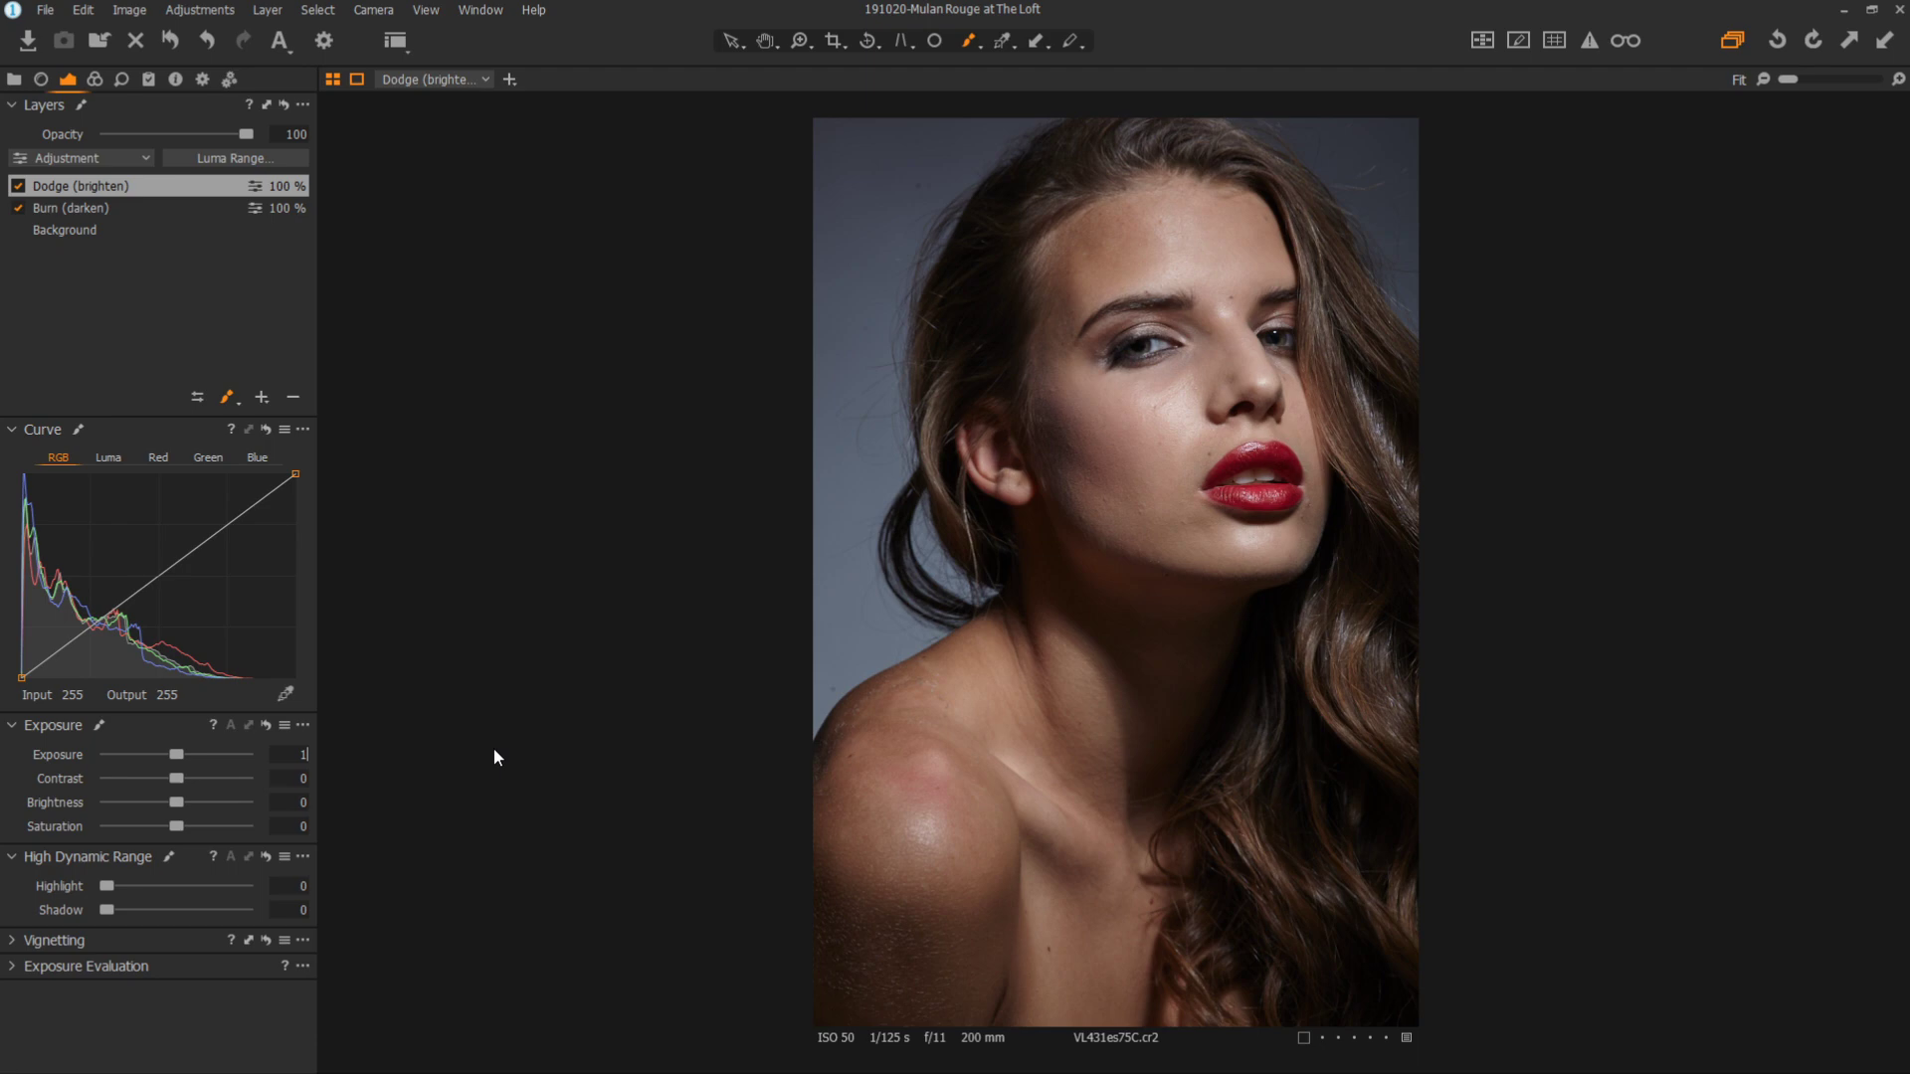
pyautogui.press('Tab')
# Adjust brush size, hardness and flow, paint a test dodge stroke, and view its mask.
pyautogui.rightClick(1105, 422)
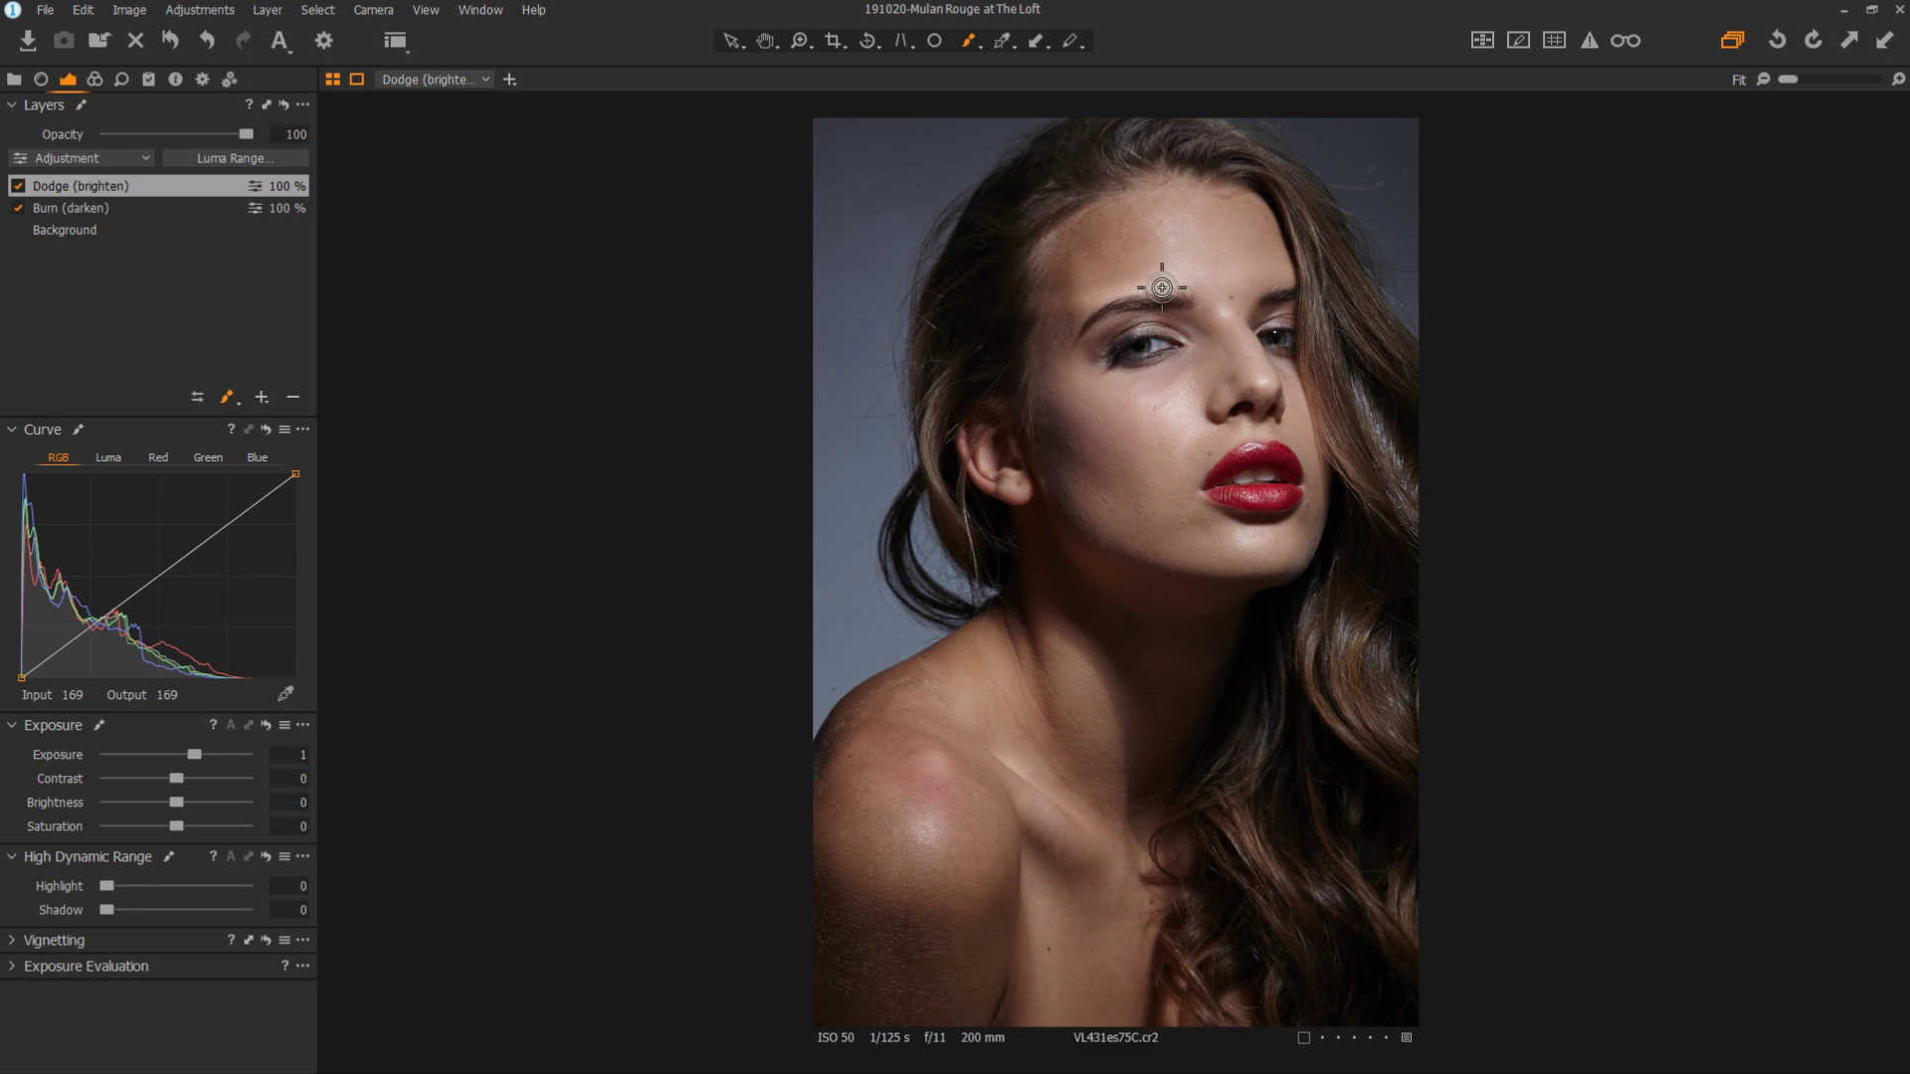
pyautogui.moveTo(868, 325); pyautogui.dragTo(761, 332)
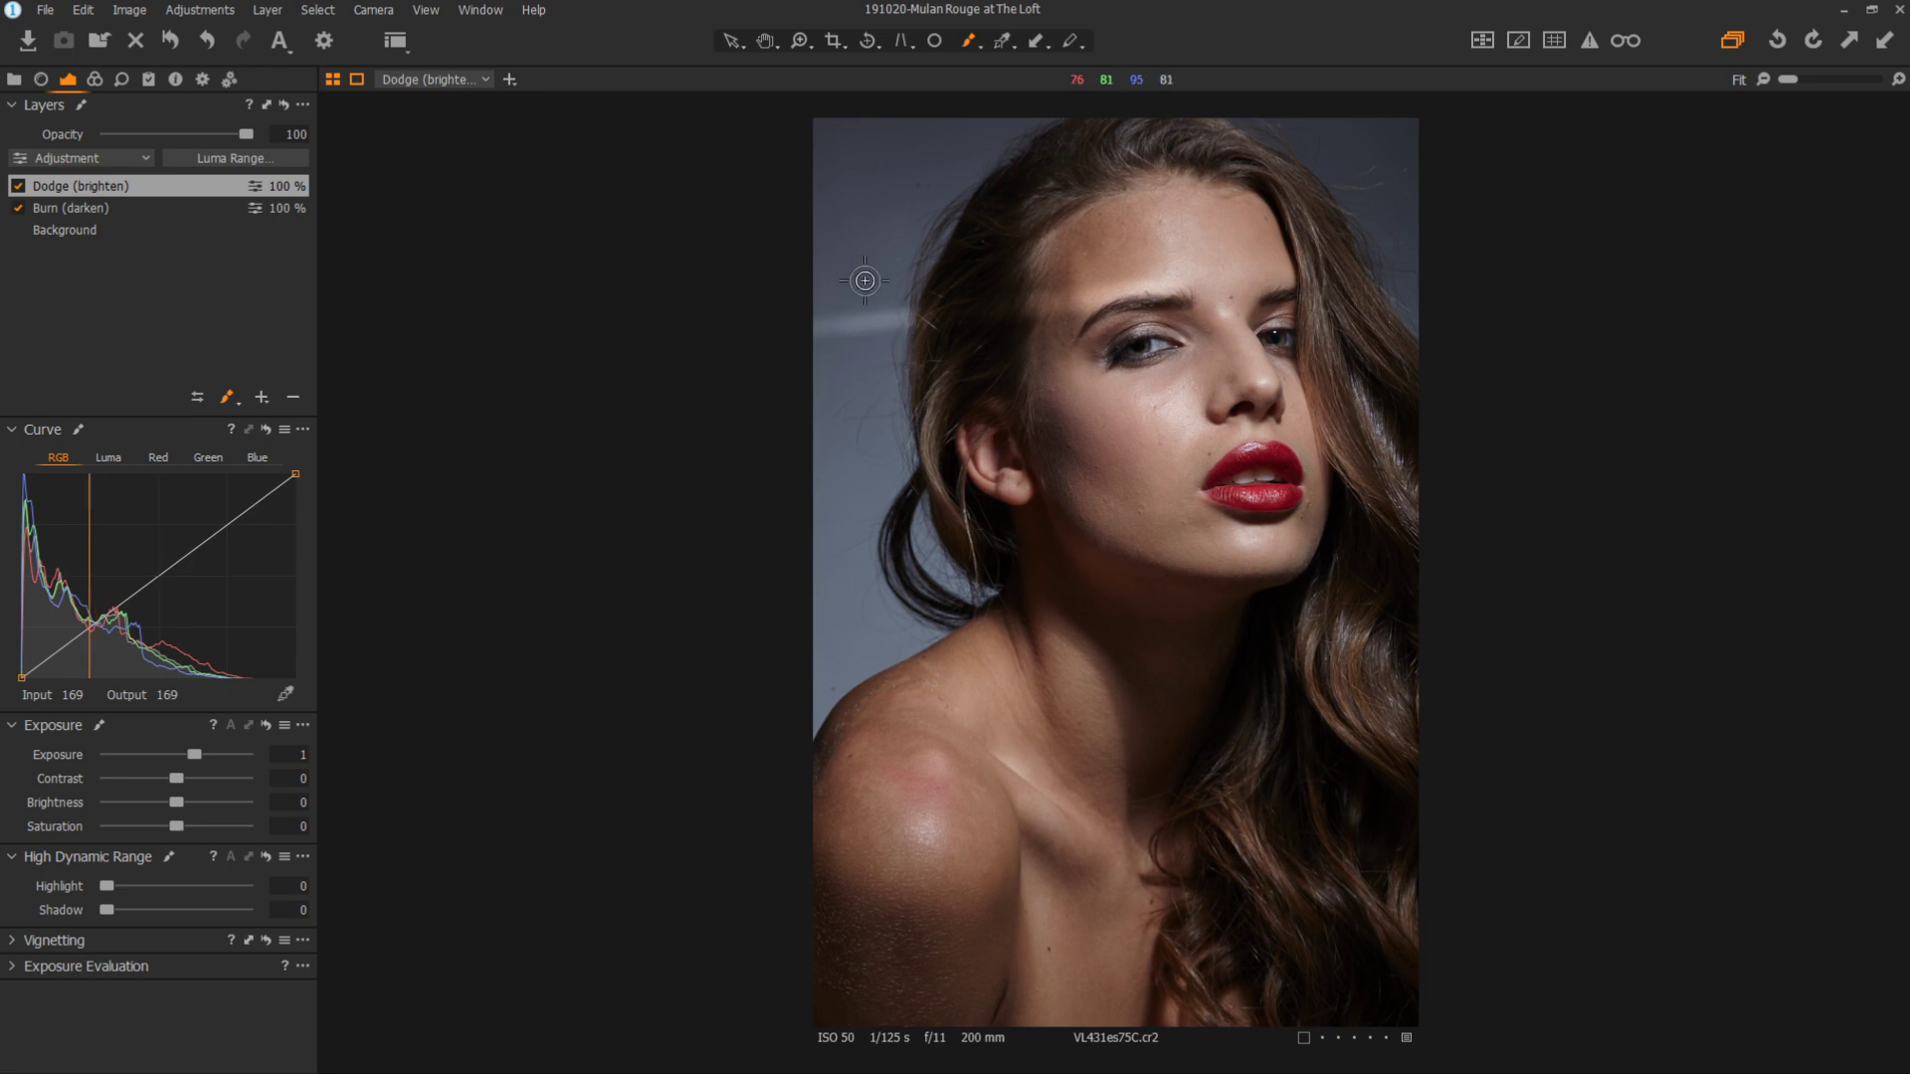
pyautogui.press('m')
pyautogui.press('m')
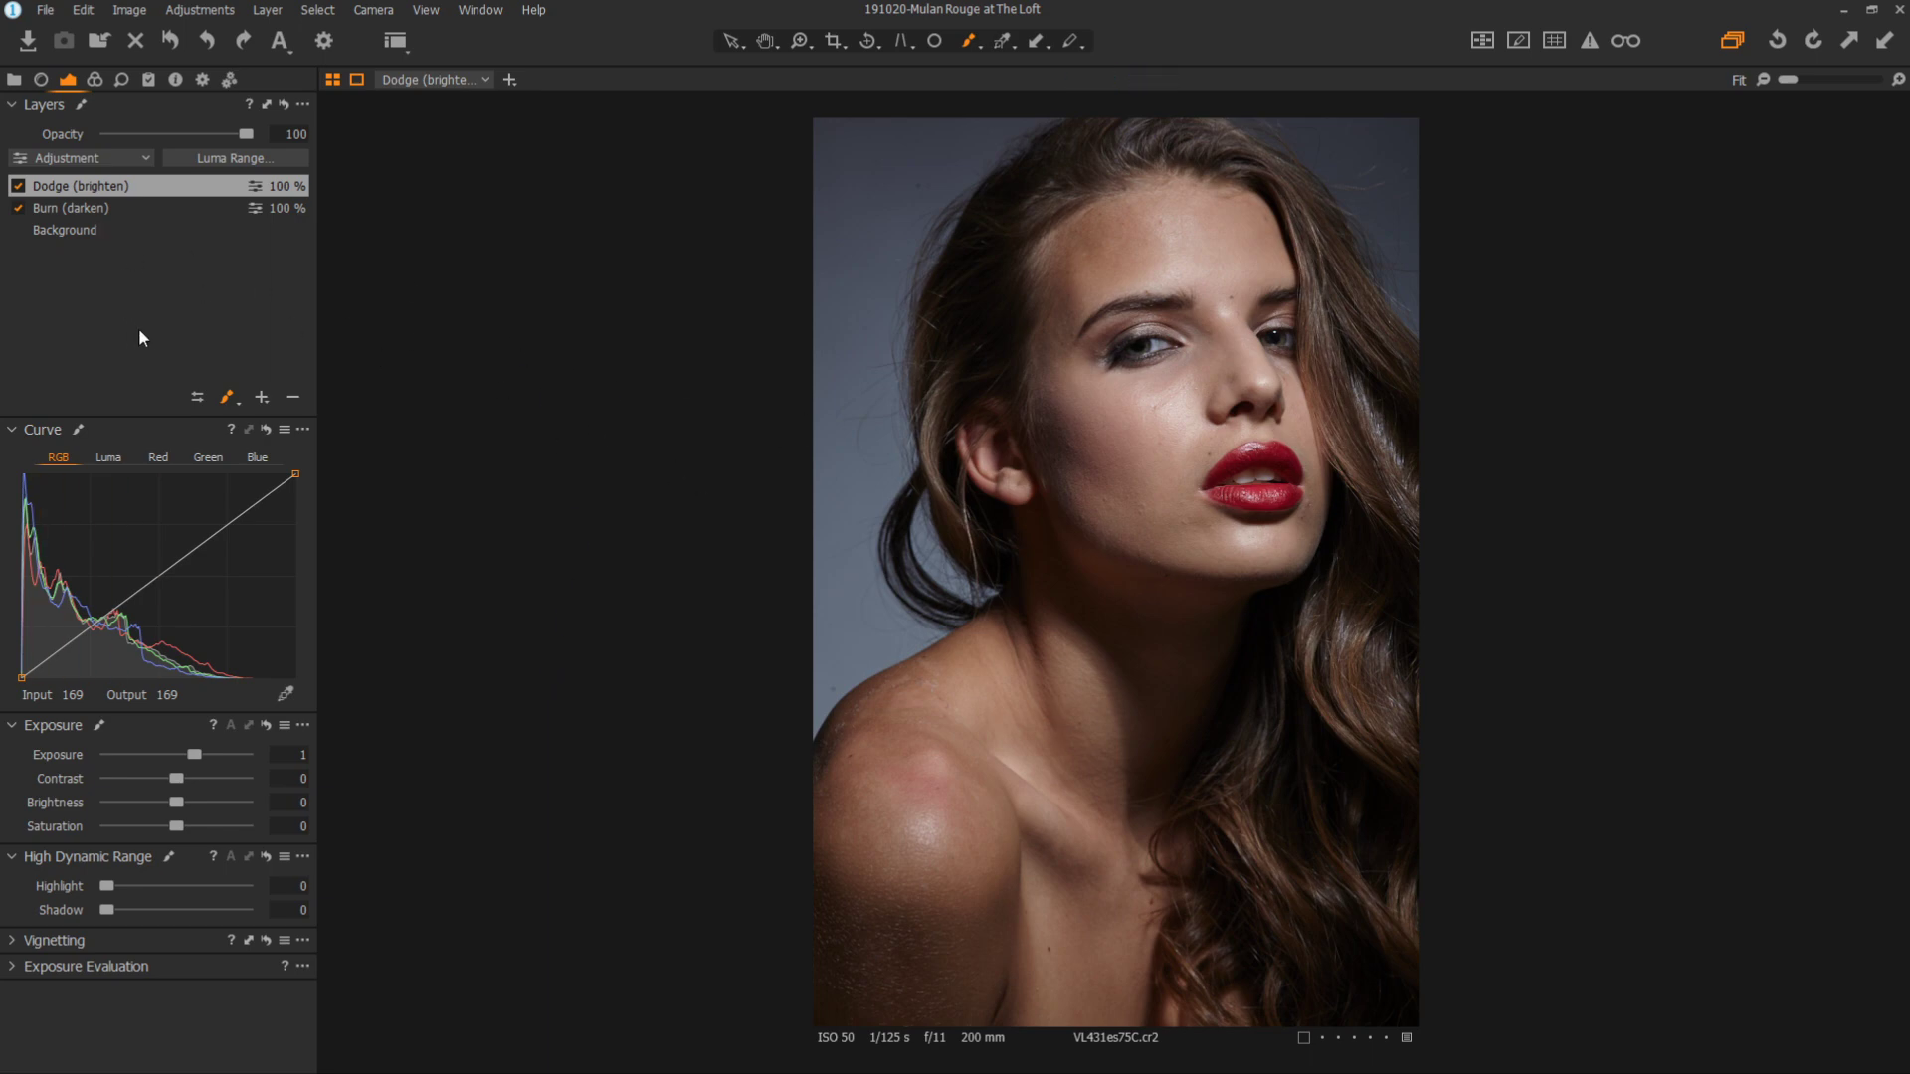
# Add an empty layer named bw with Saturation at -100 for a black-and-white view.
pyautogui.click(263, 398)
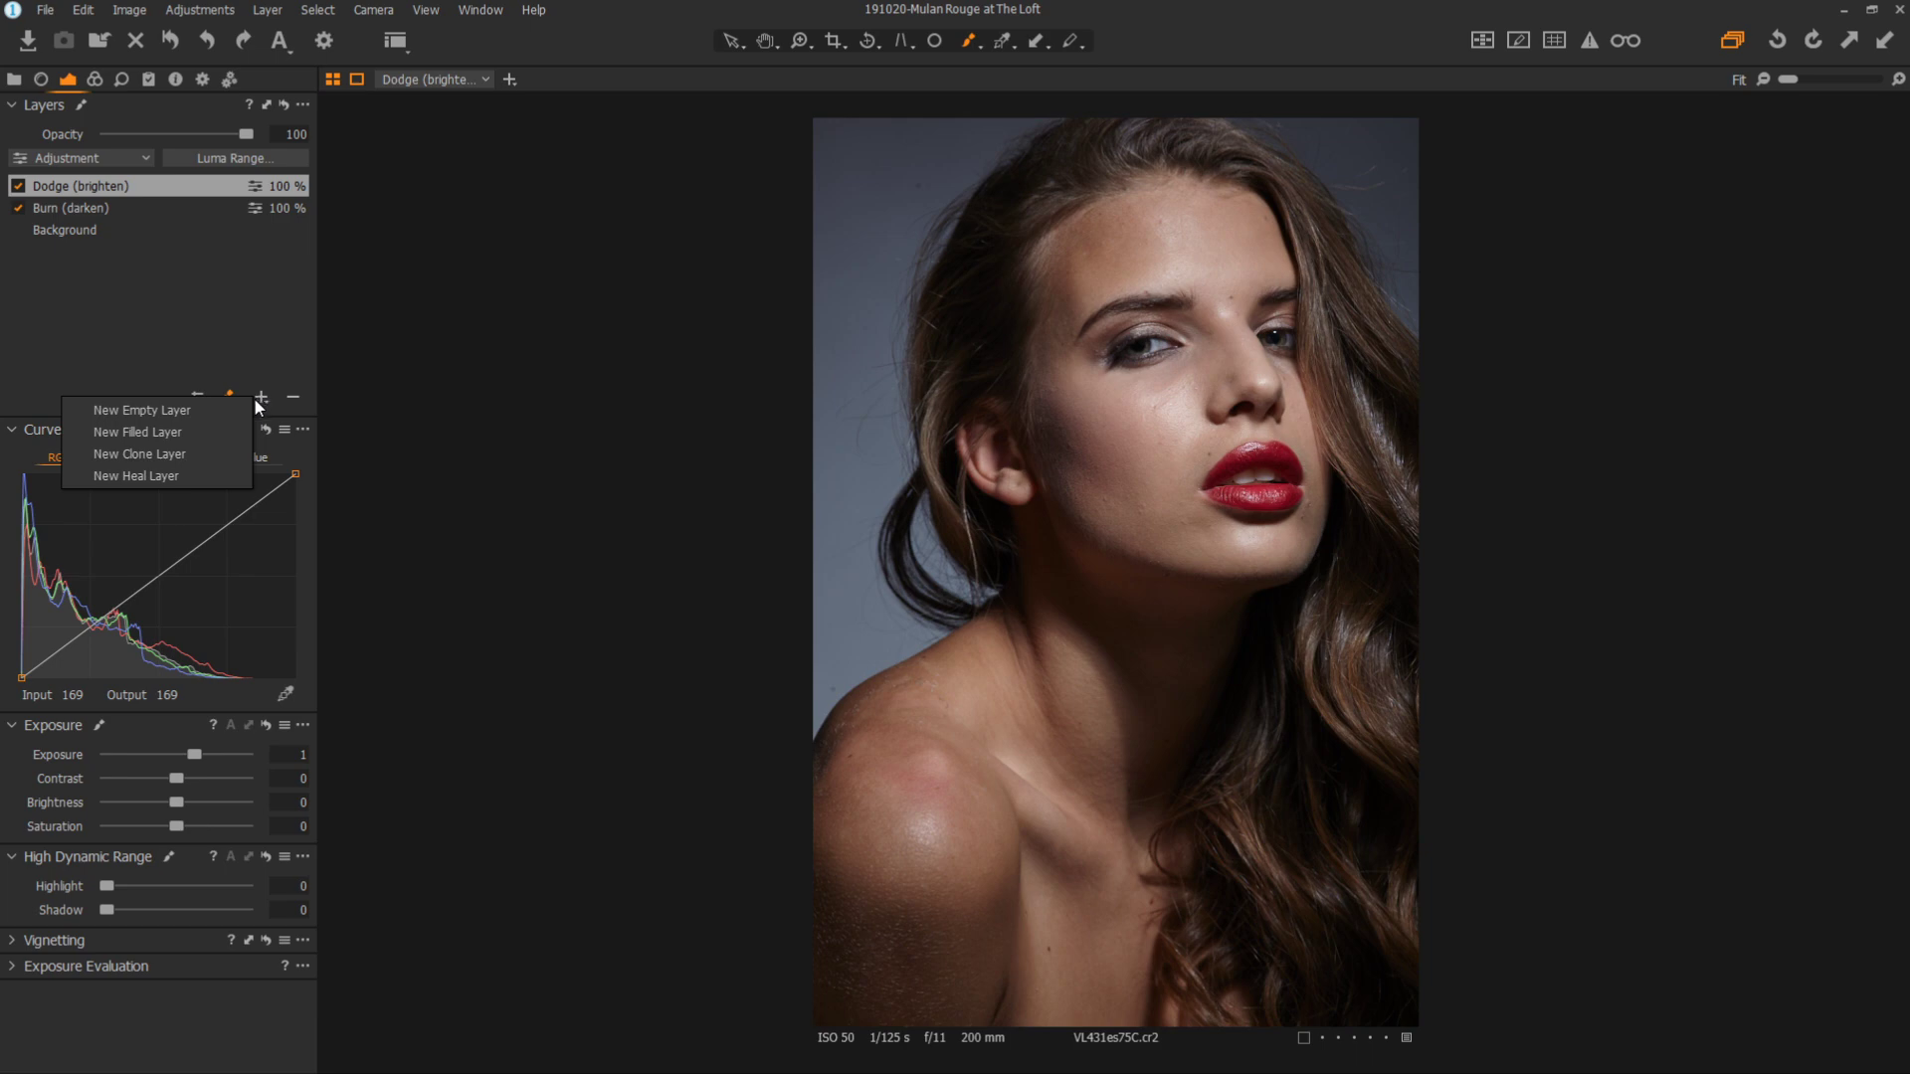
pyautogui.click(217, 432)
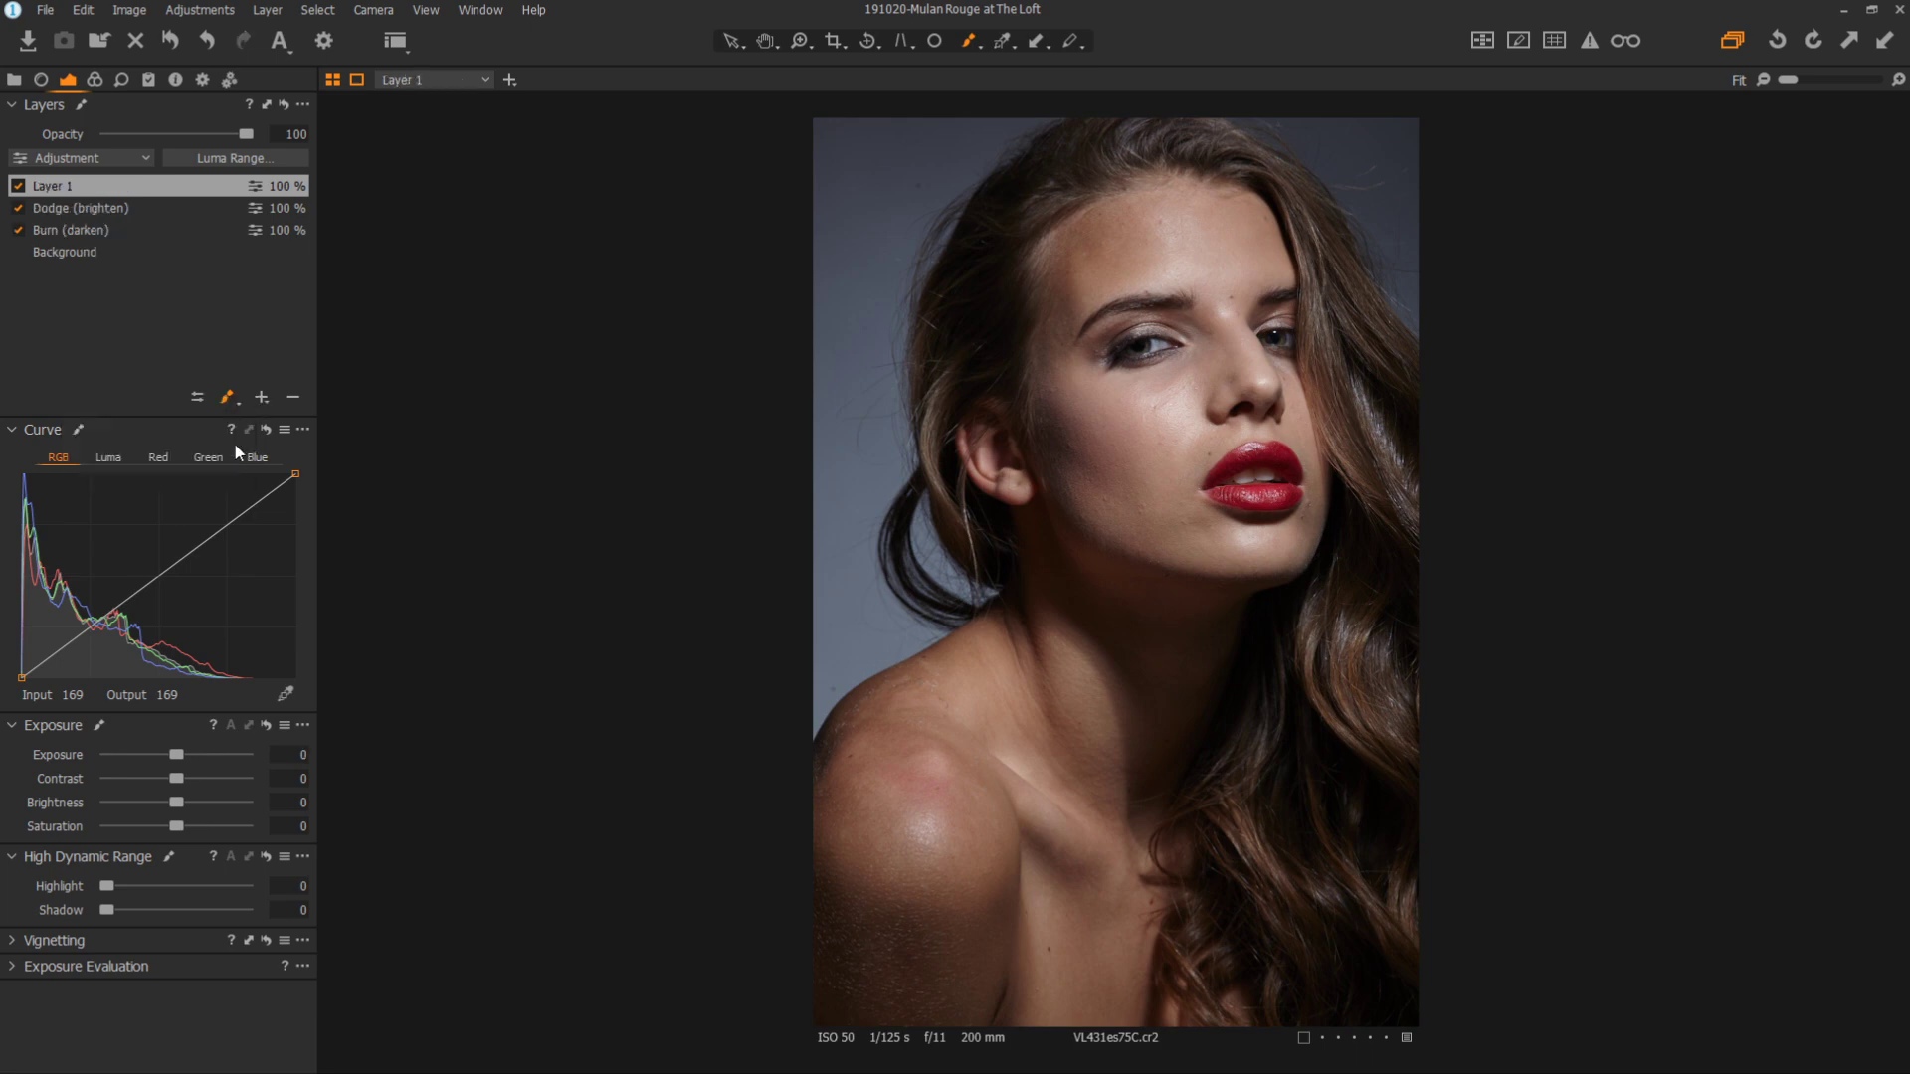
pyautogui.moveTo(181, 827); pyautogui.dragTo(34, 822)
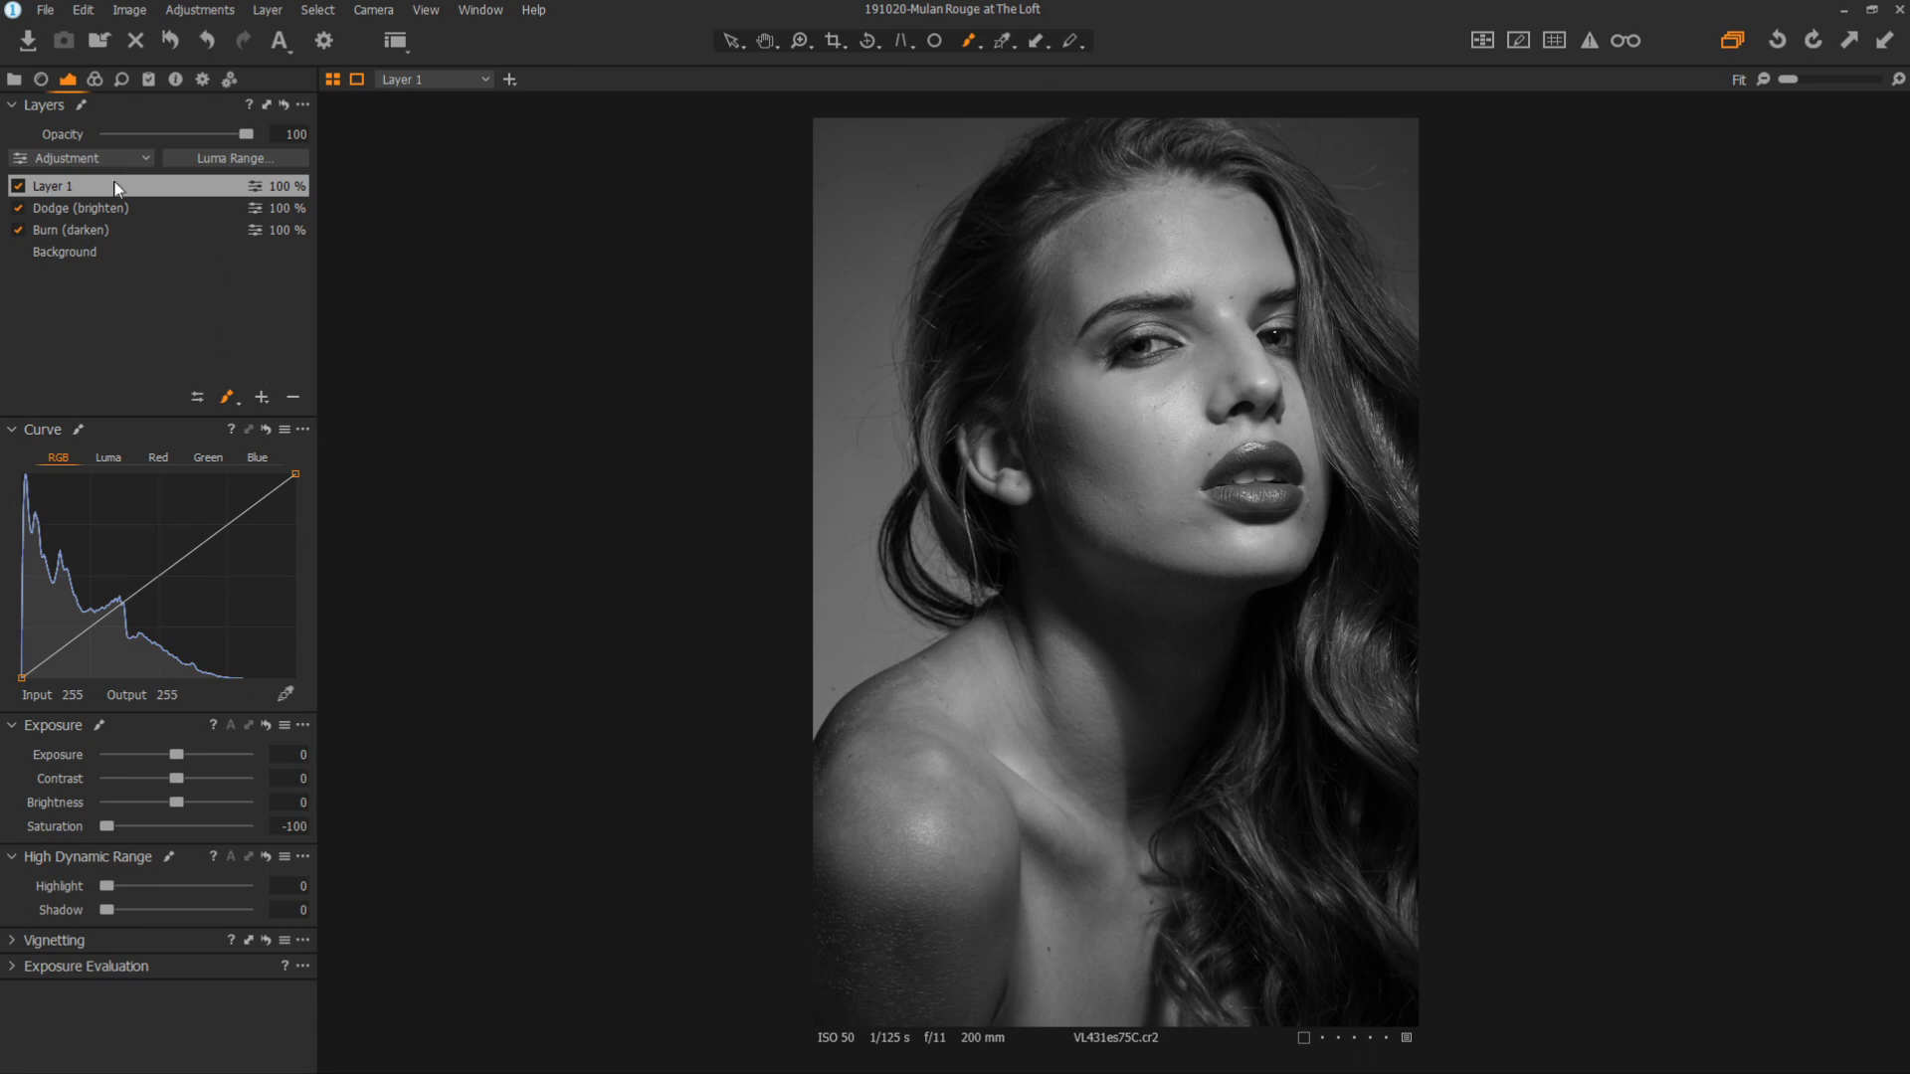
pyautogui.doubleClick(74, 187)
pyautogui.write('bw')
pyautogui.press('Return')
# Add a new filled layer at the top of the stack named working.
pyautogui.click(262, 398)
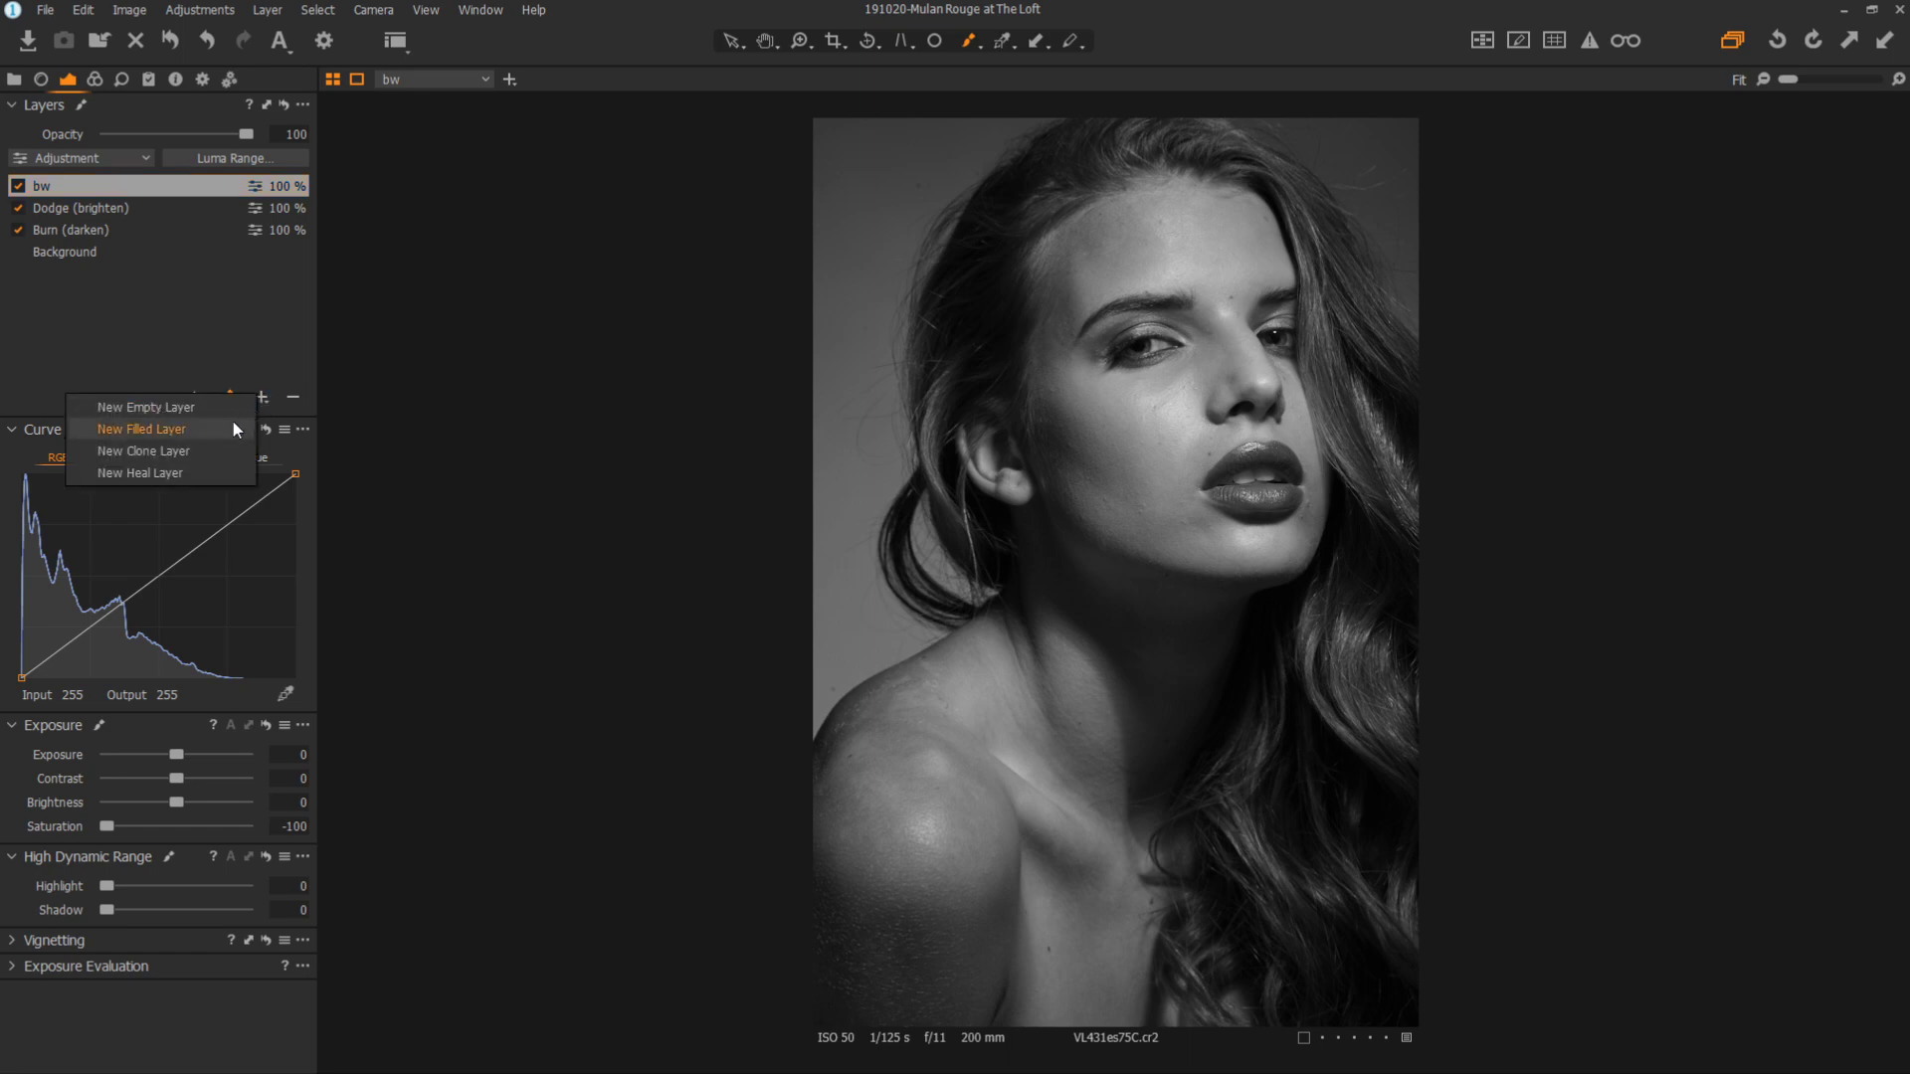
pyautogui.click(230, 428)
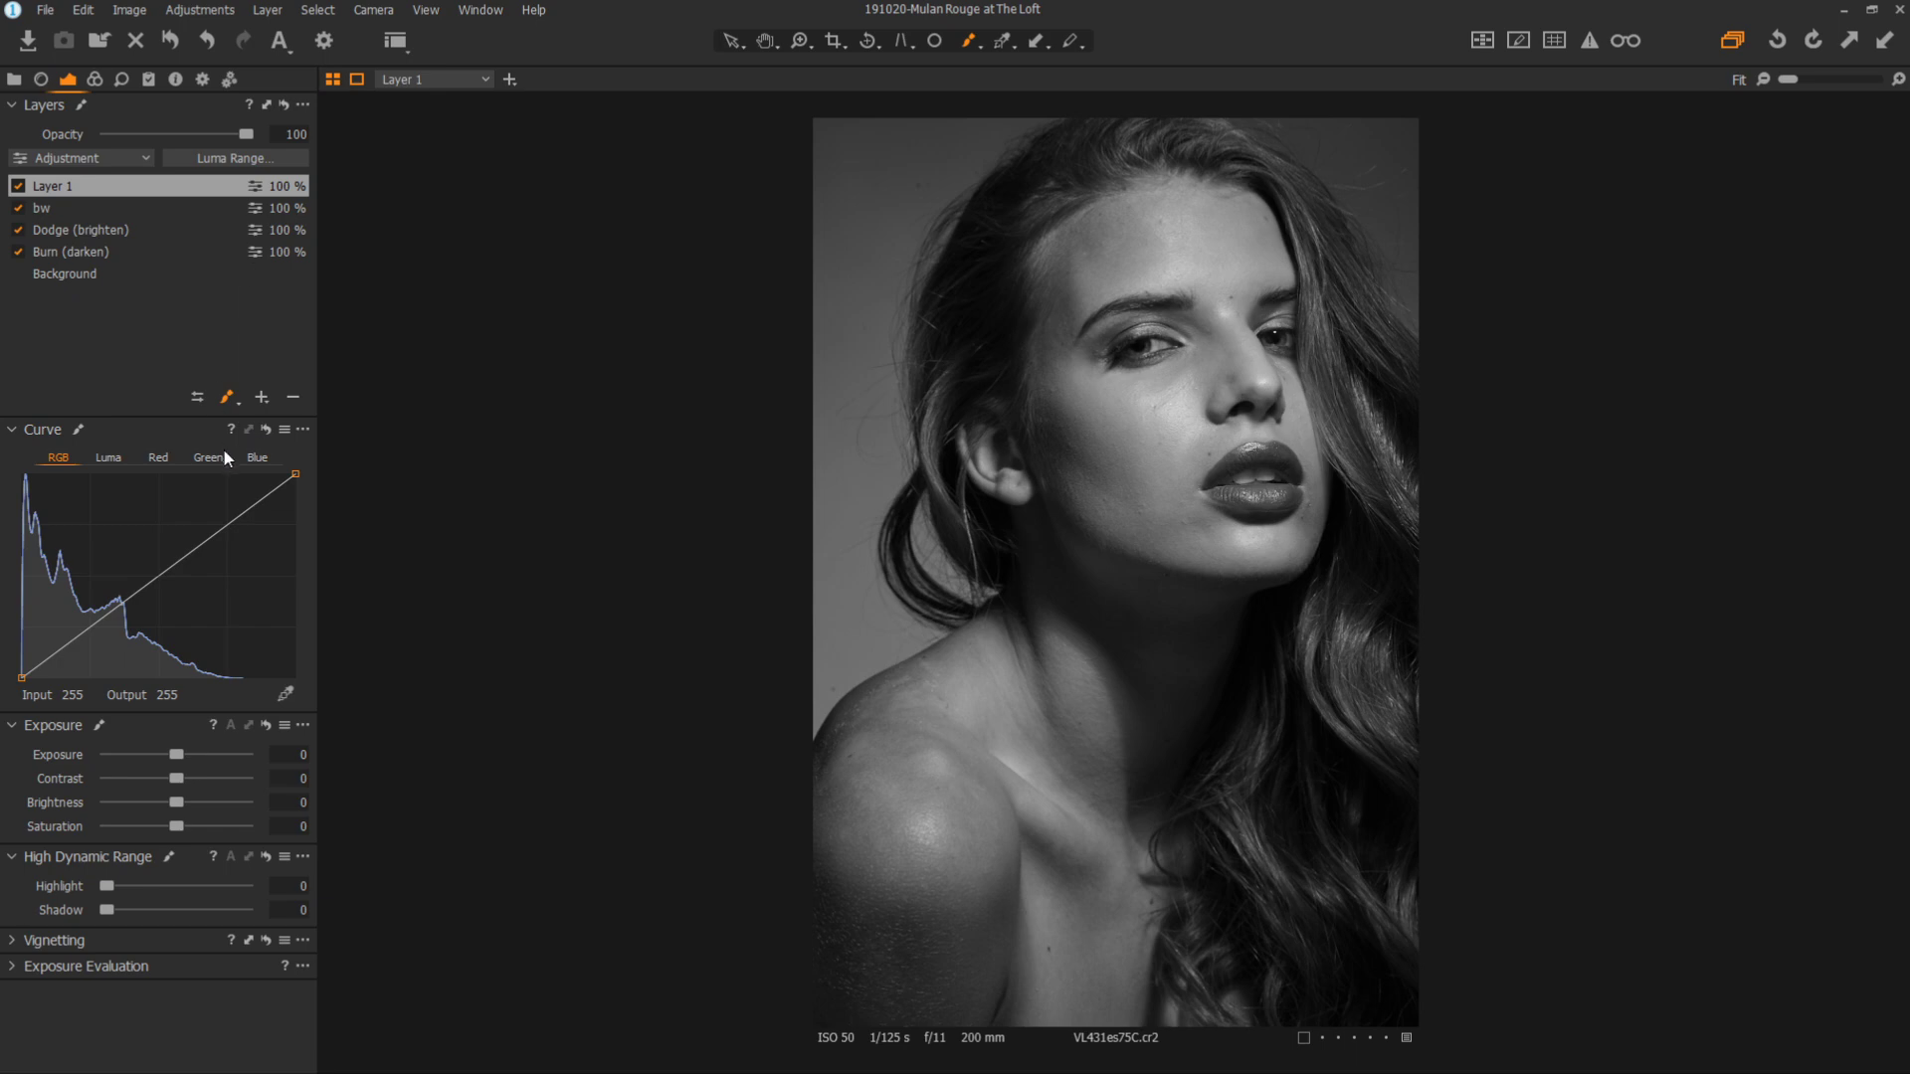
pyautogui.doubleClick(140, 193)
pyautogui.write('working')
pyautogui.press('Return')
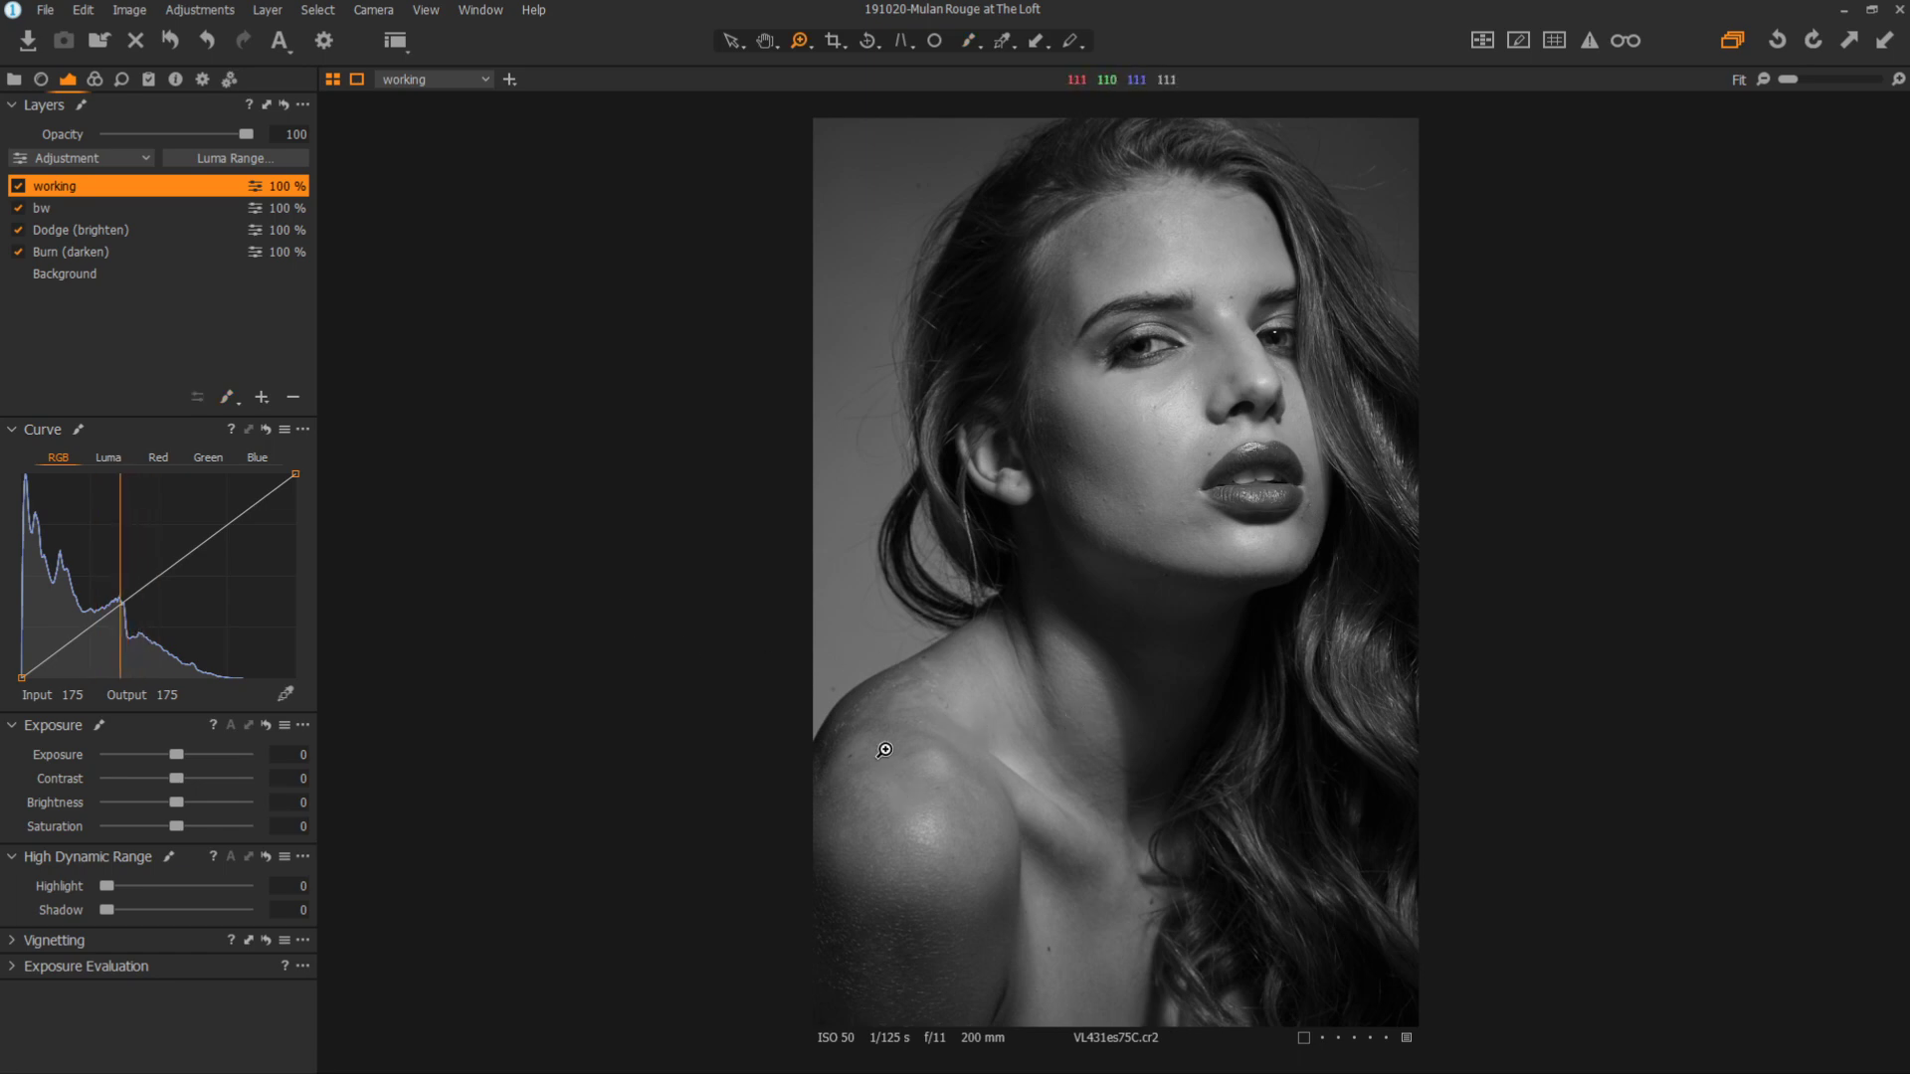
# Zoom into the shoulder skin, zoom back out to 67%, then pan up to the face.
pyautogui.moveTo(914, 782); pyautogui.dragTo(1119, 905)
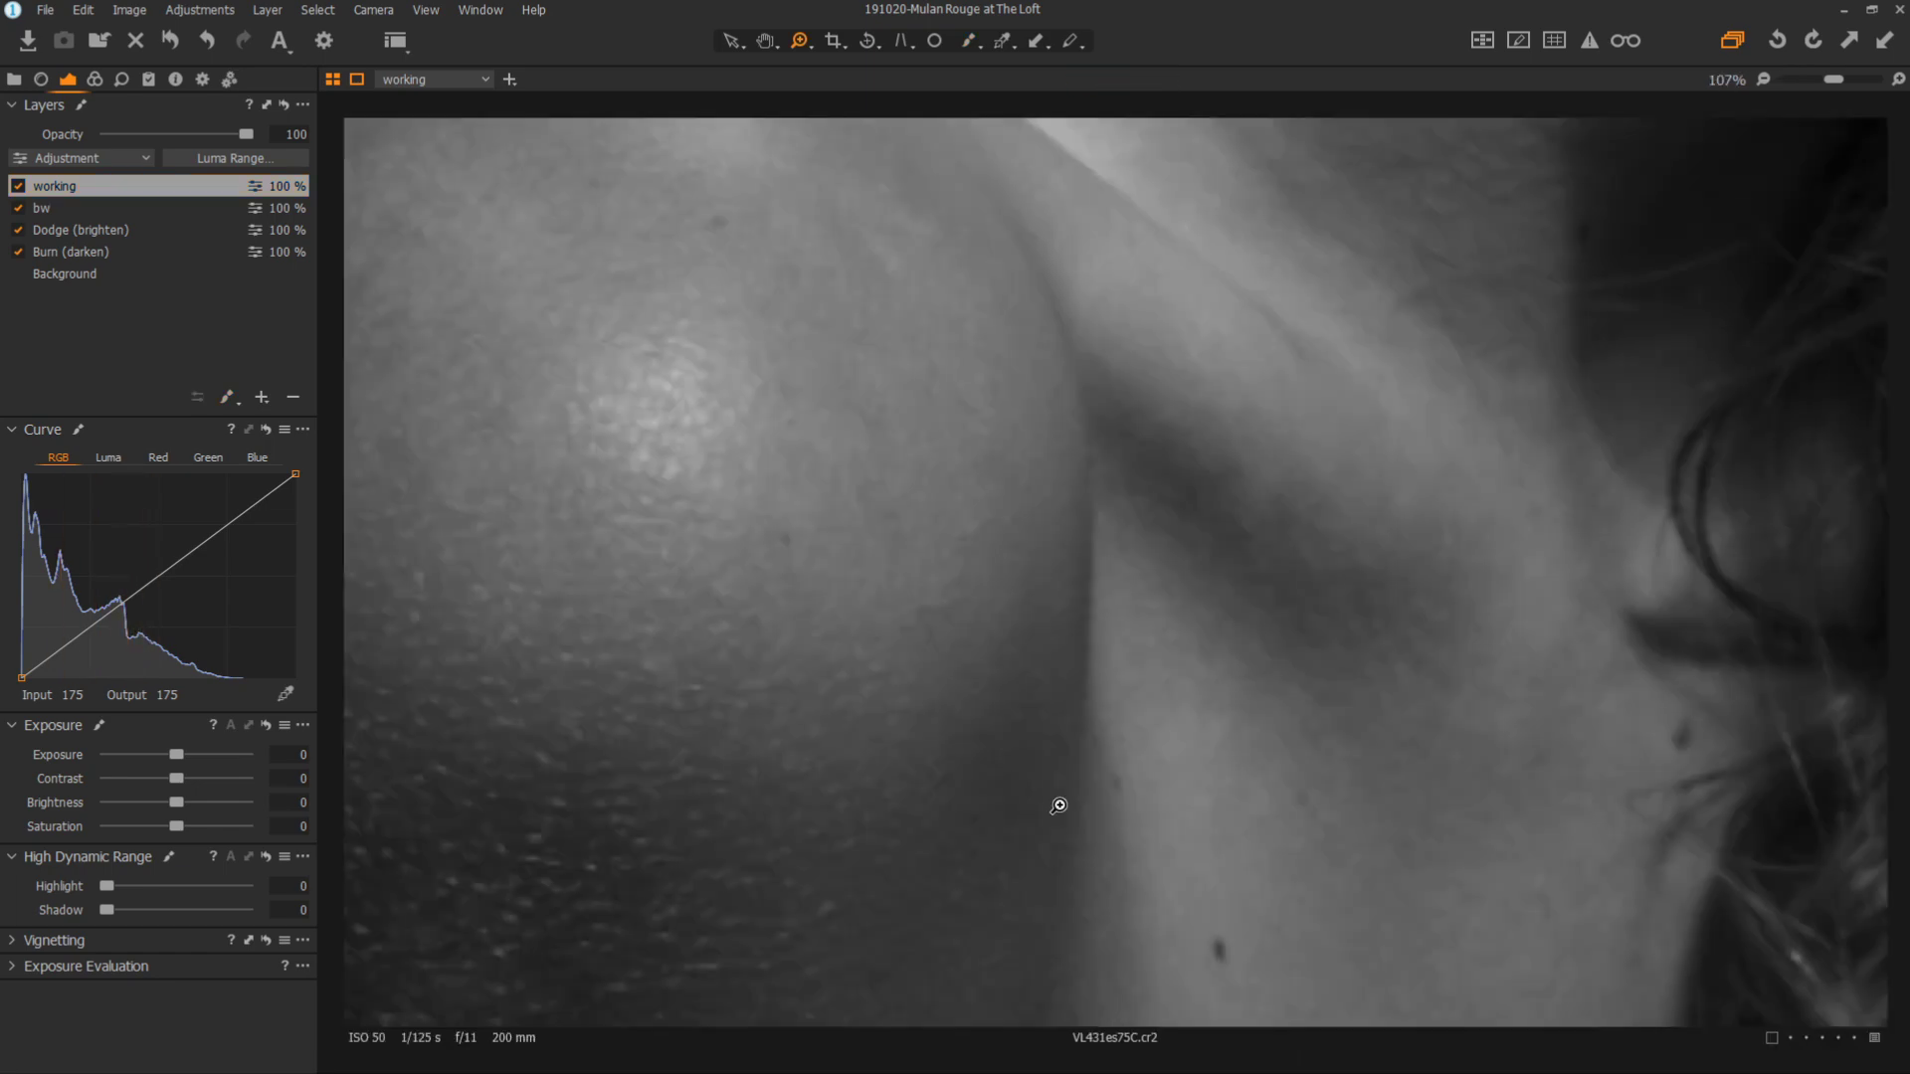
pyautogui.keyDown('alt'); pyautogui.click(786, 495); pyautogui.keyUp('alt')
pyautogui.keyDown('alt'); pyautogui.click(788, 502); pyautogui.keyUp('alt')
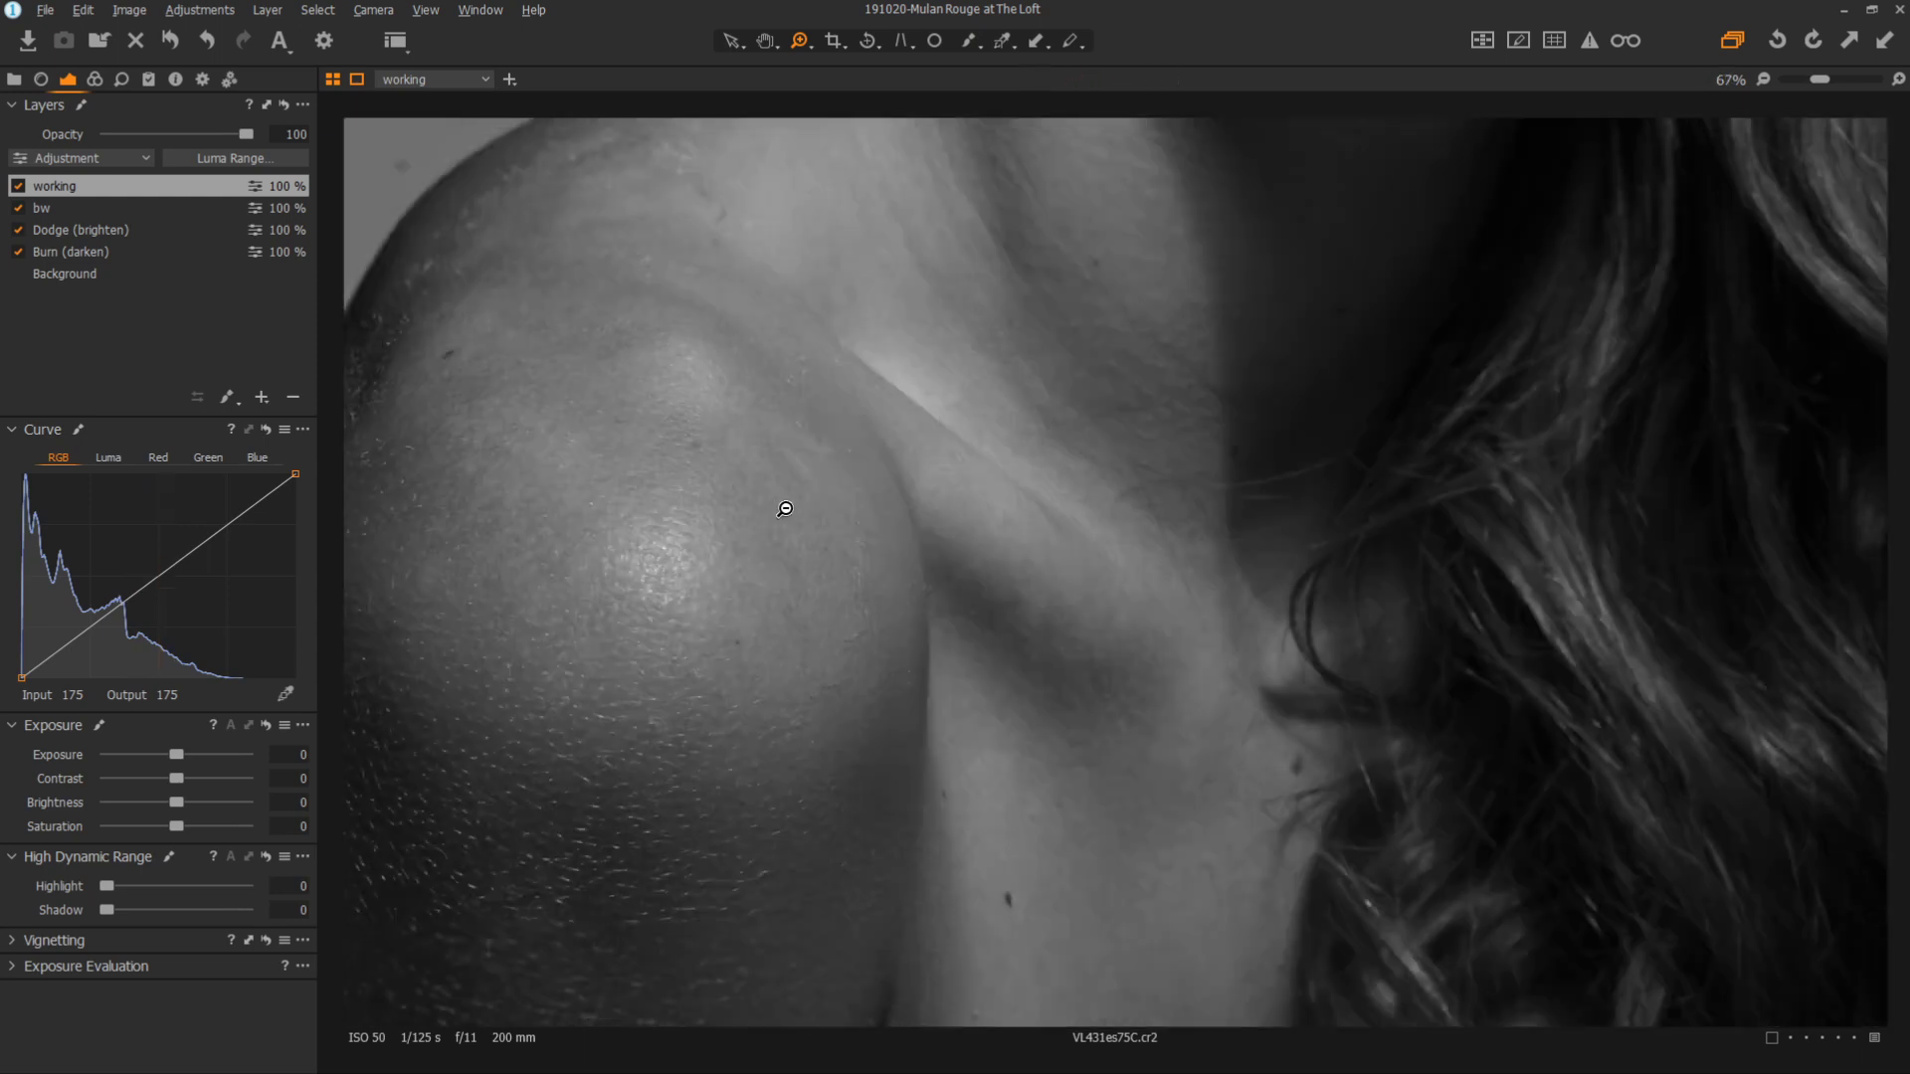
pyautogui.moveTo(661, 489); pyautogui.dragTo(582, 522)
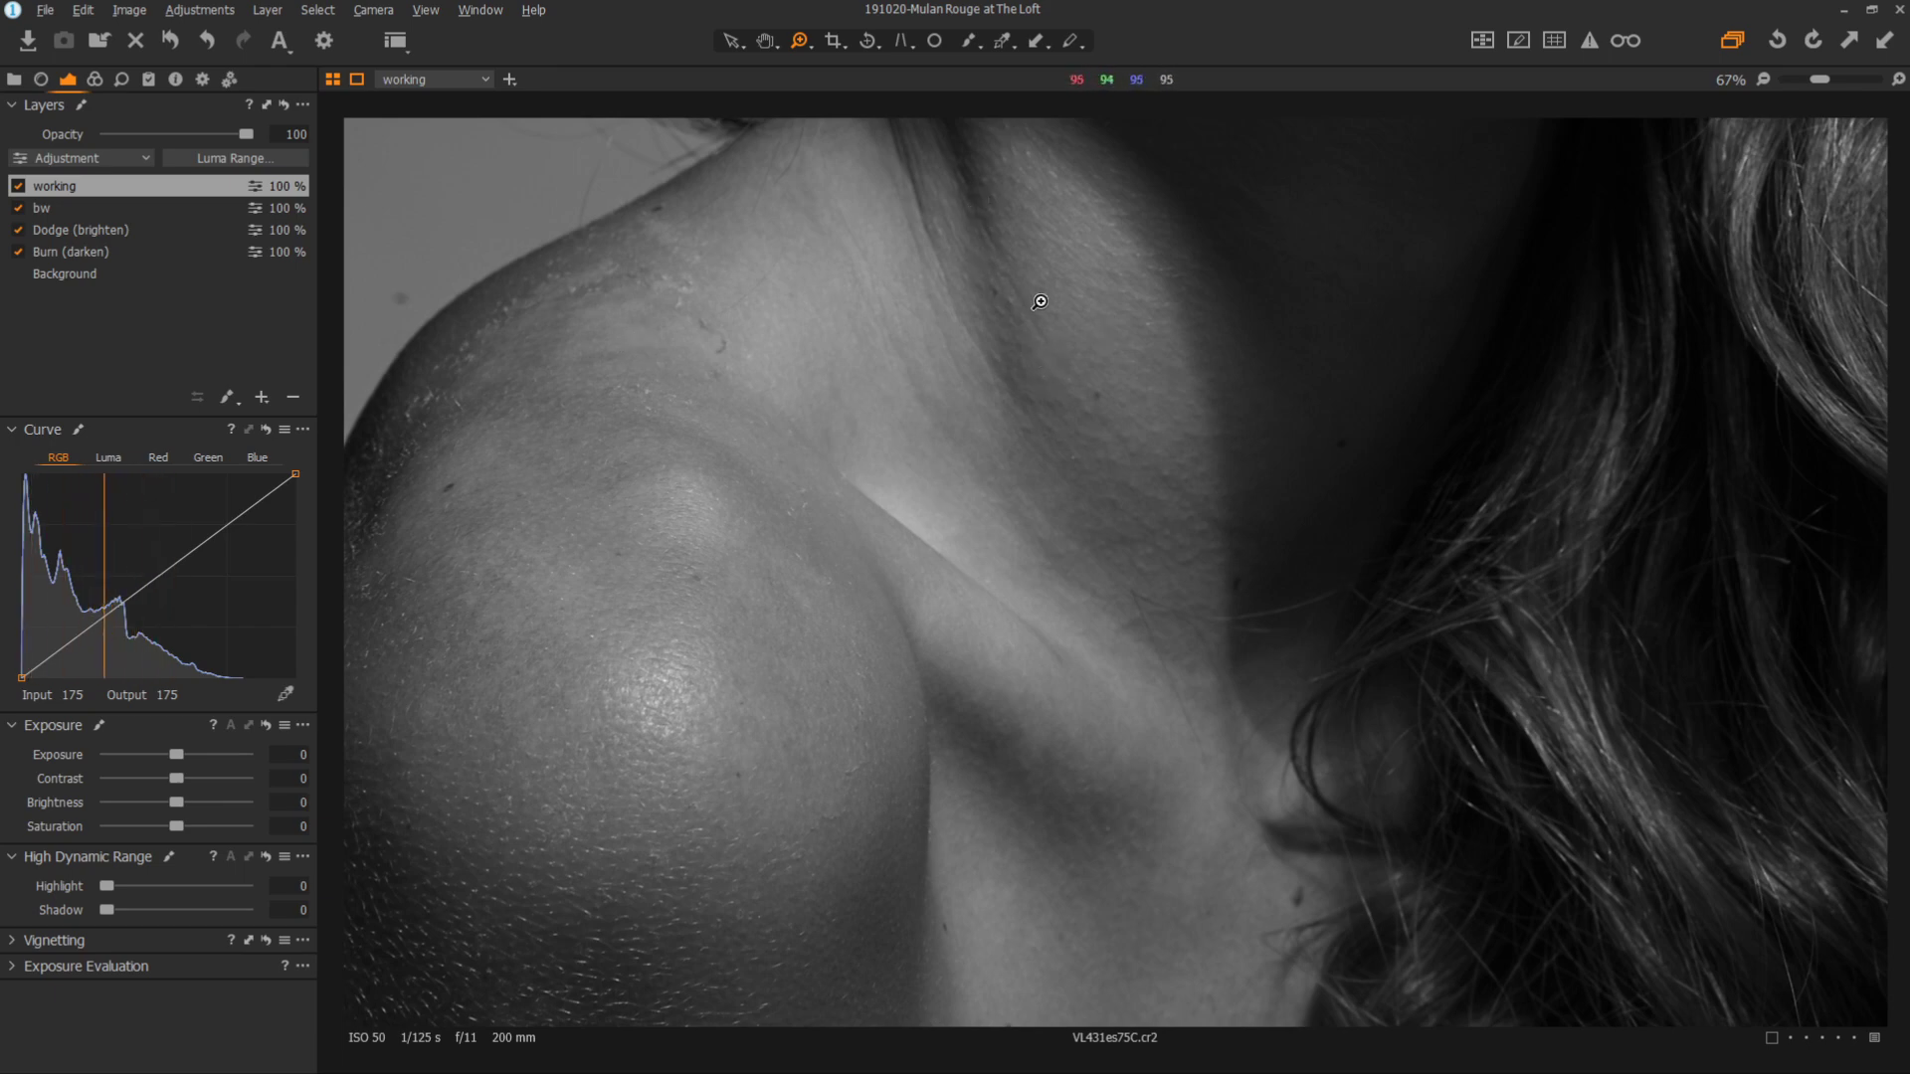
pyautogui.moveTo(1034, 318); pyautogui.dragTo(1036, 272)
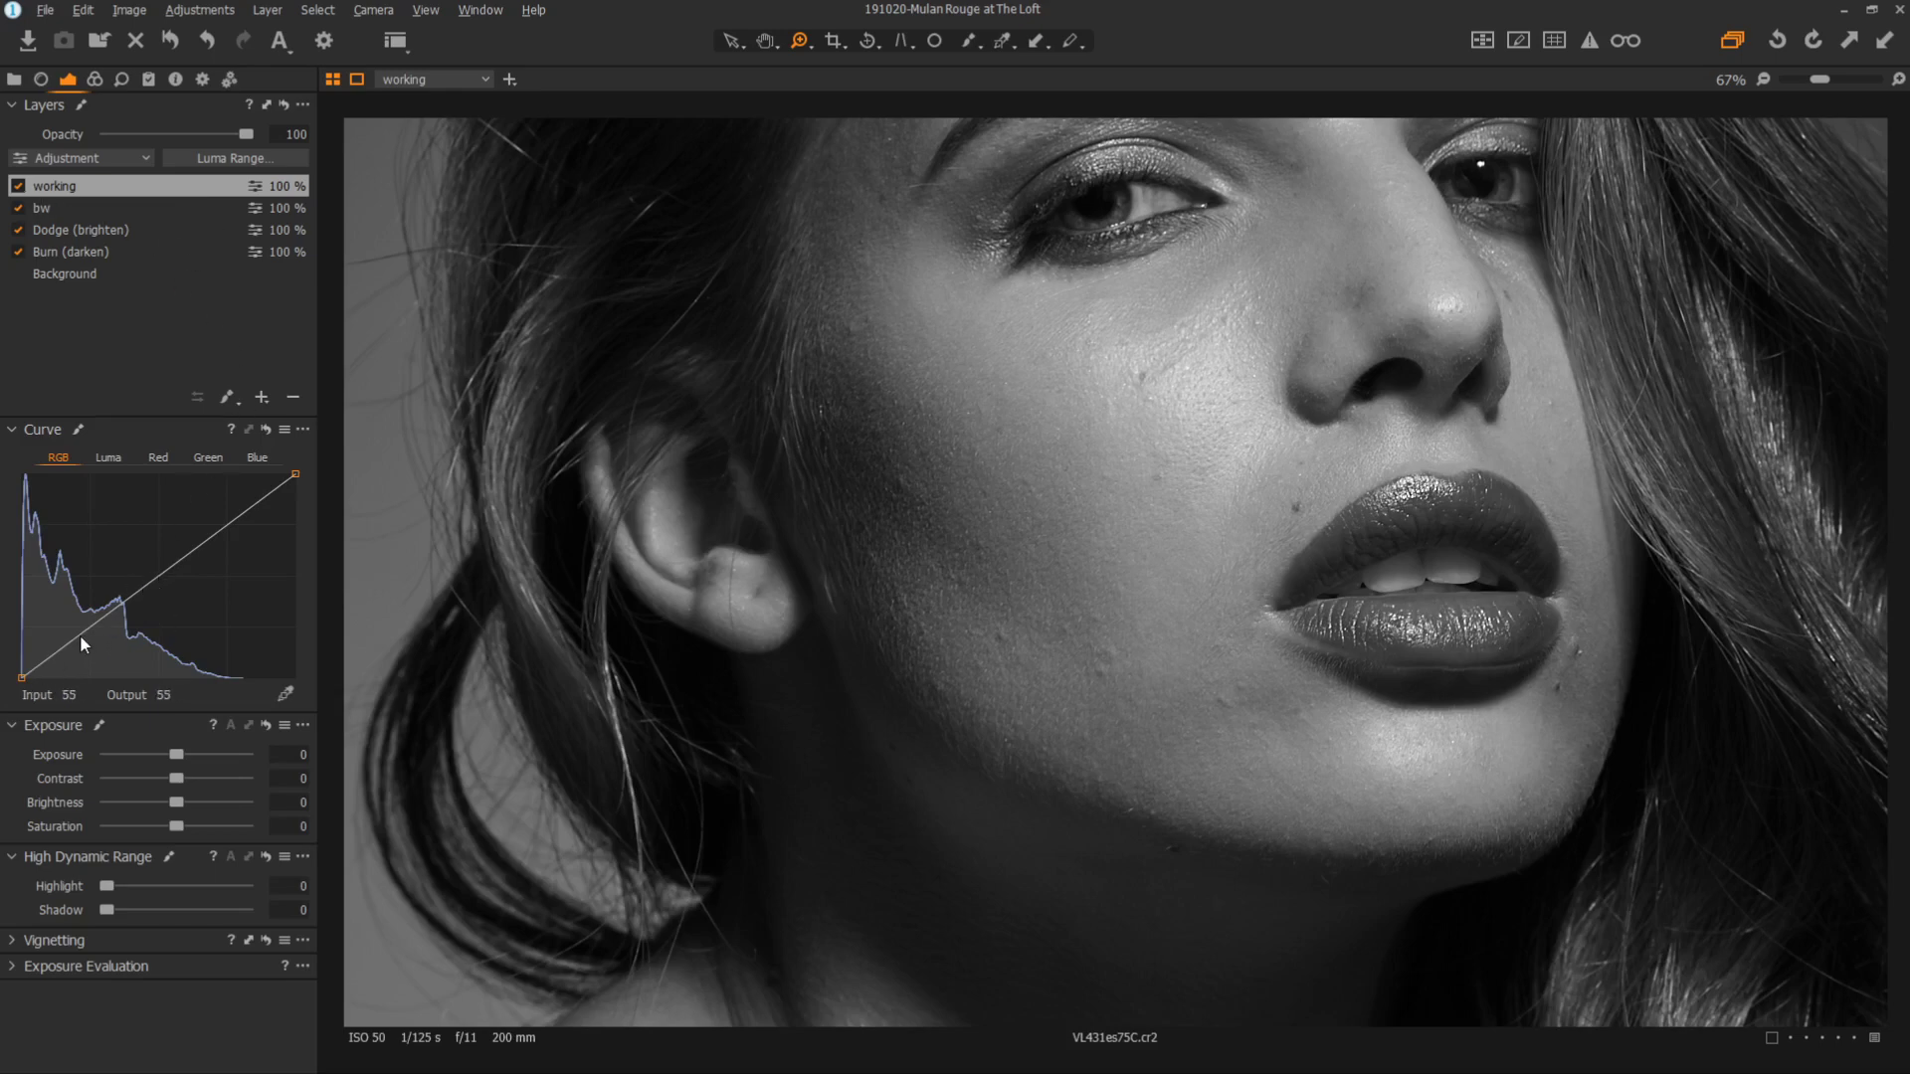
# Shape a steep high-contrast RGB curve on the working layer and zoom to 100% on the cheek.
pyautogui.moveTo(88, 627); pyautogui.dragTo(183, 654)
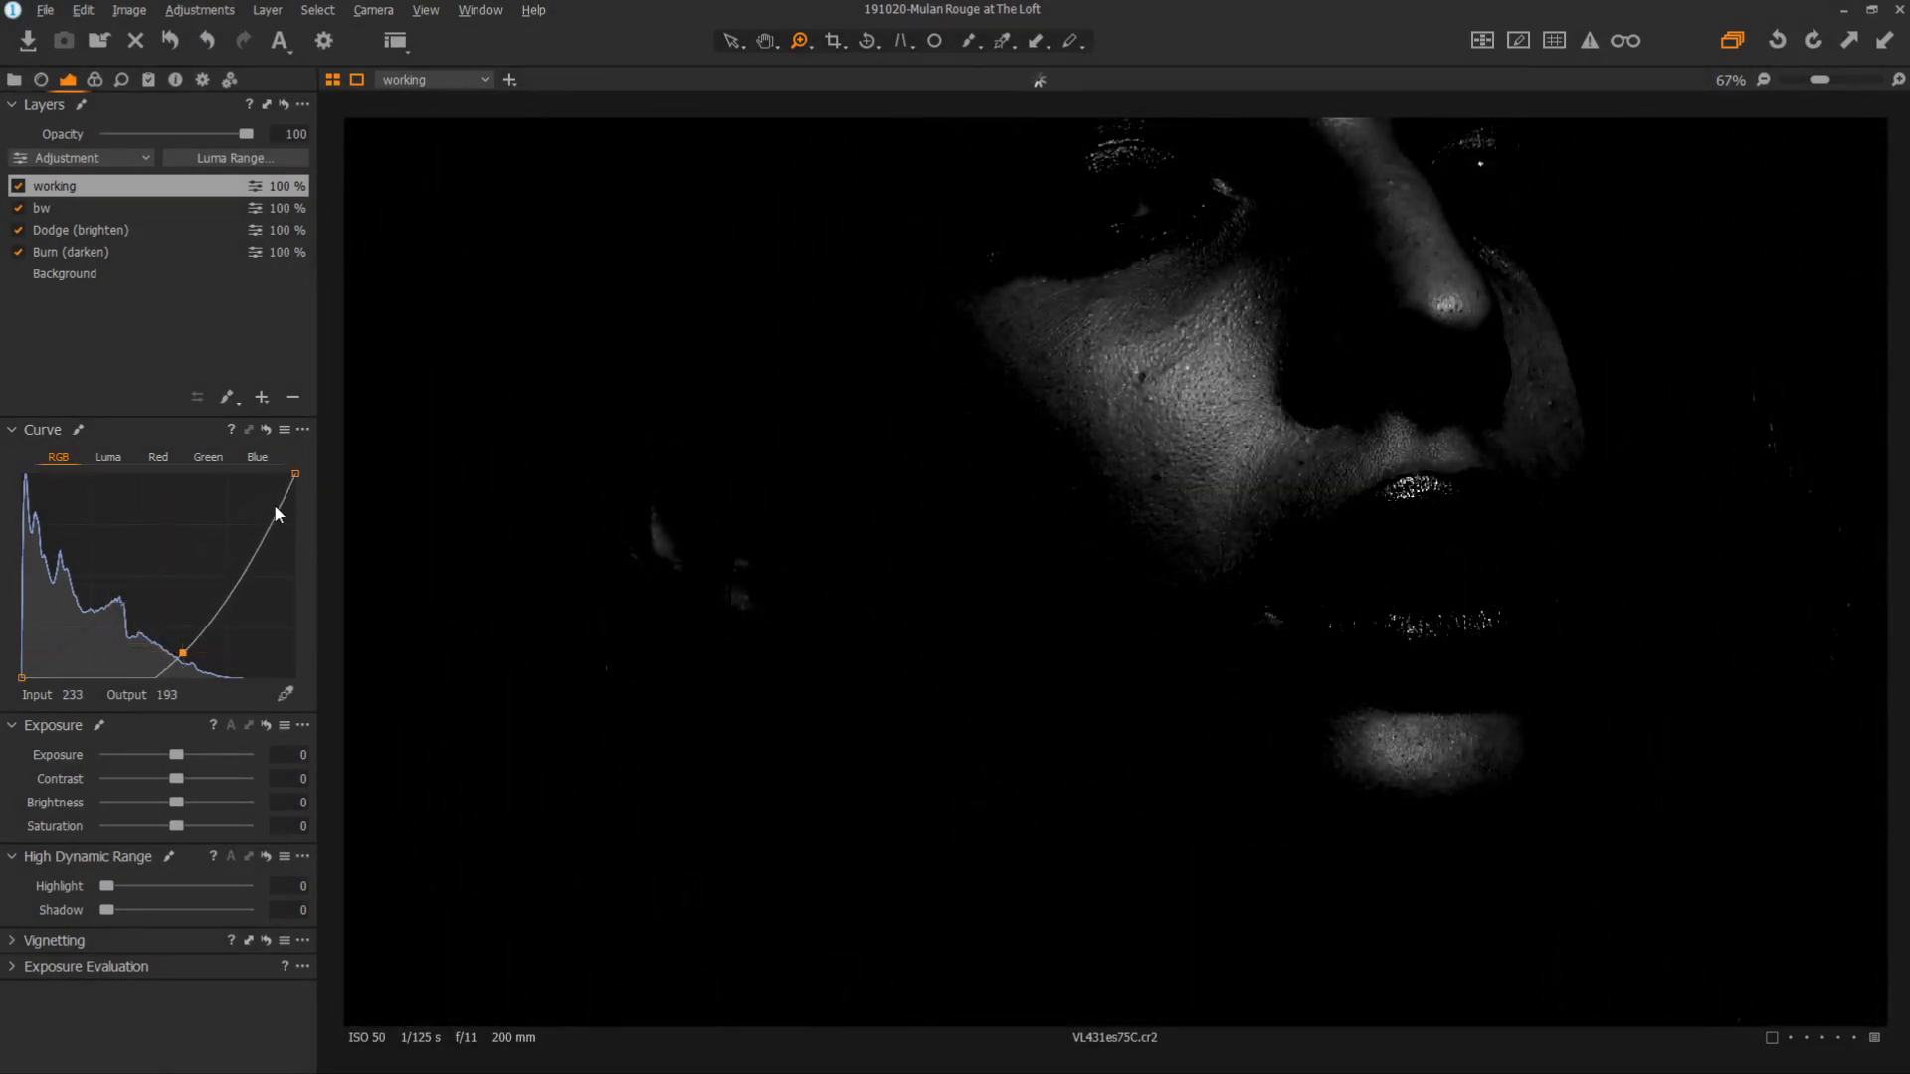
pyautogui.moveTo(295, 475); pyautogui.dragTo(243, 473)
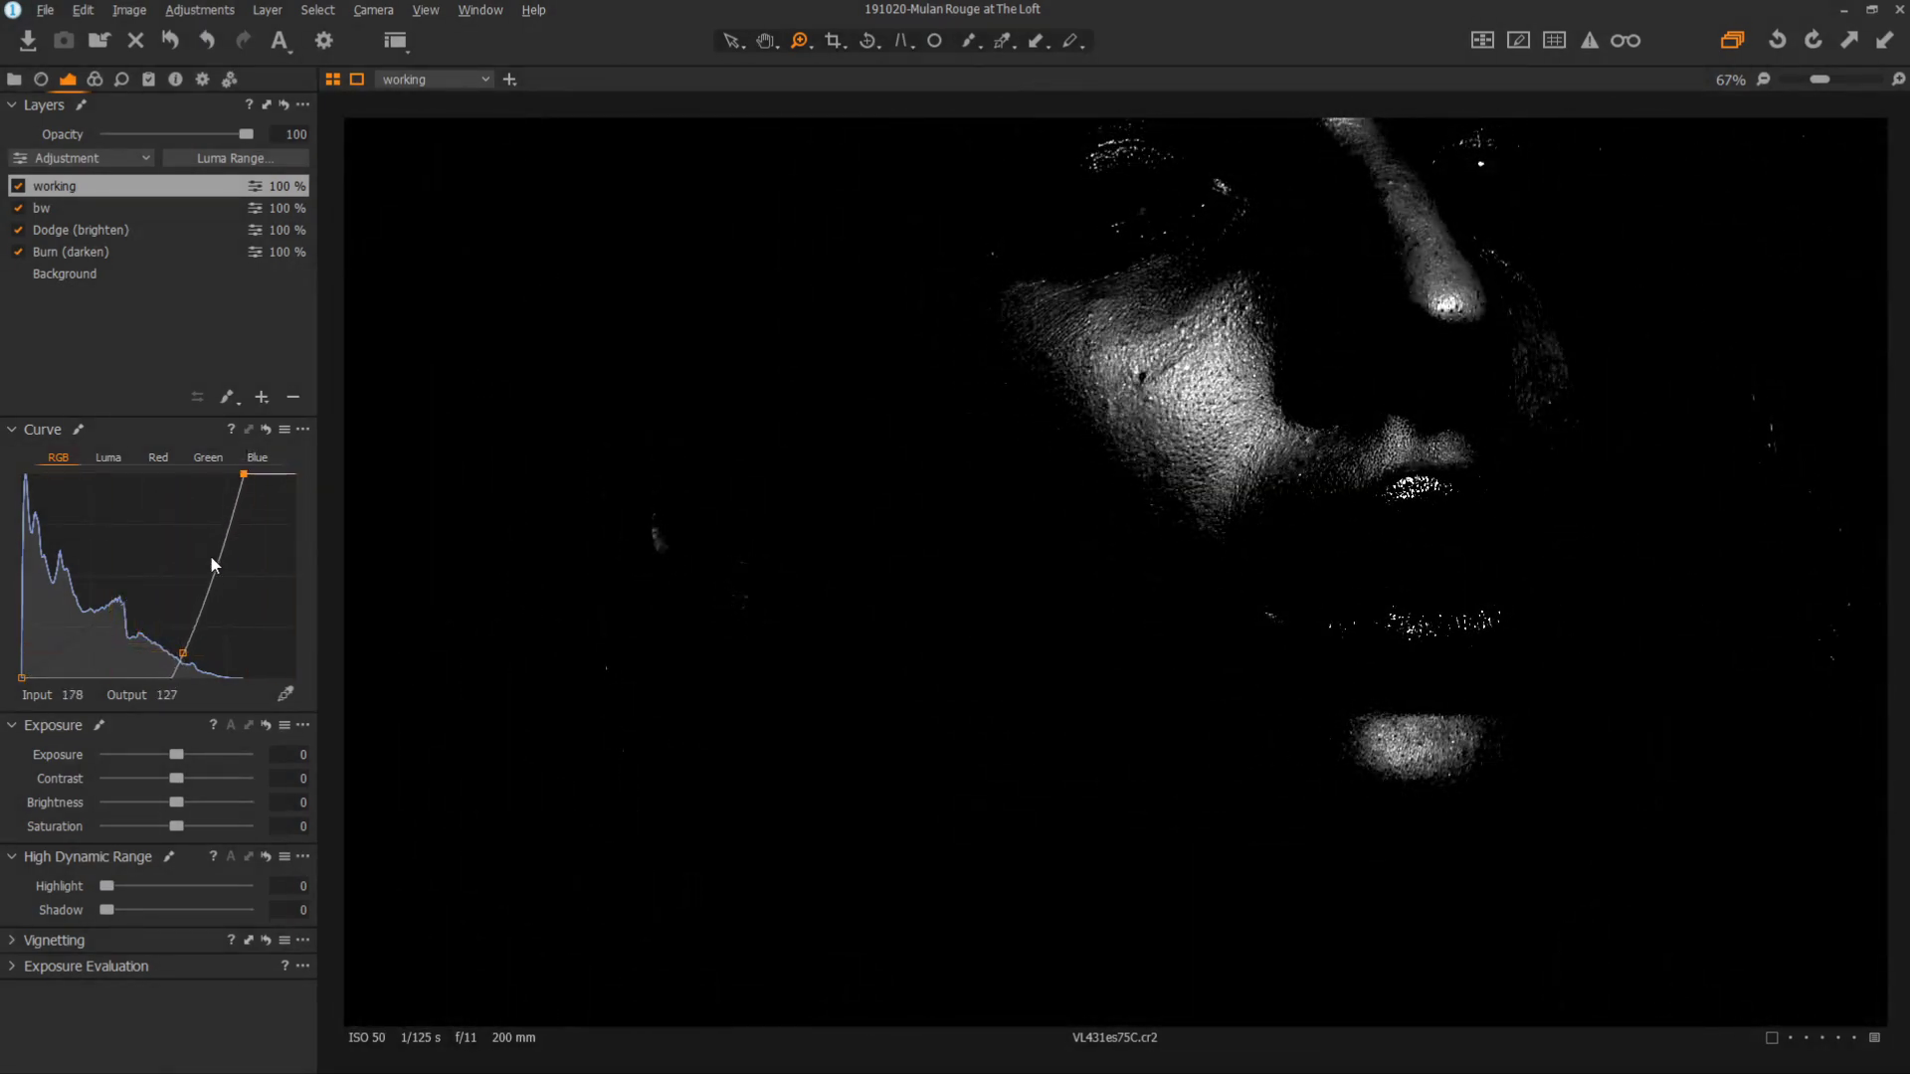
pyautogui.moveTo(183, 653); pyautogui.dragTo(166, 651)
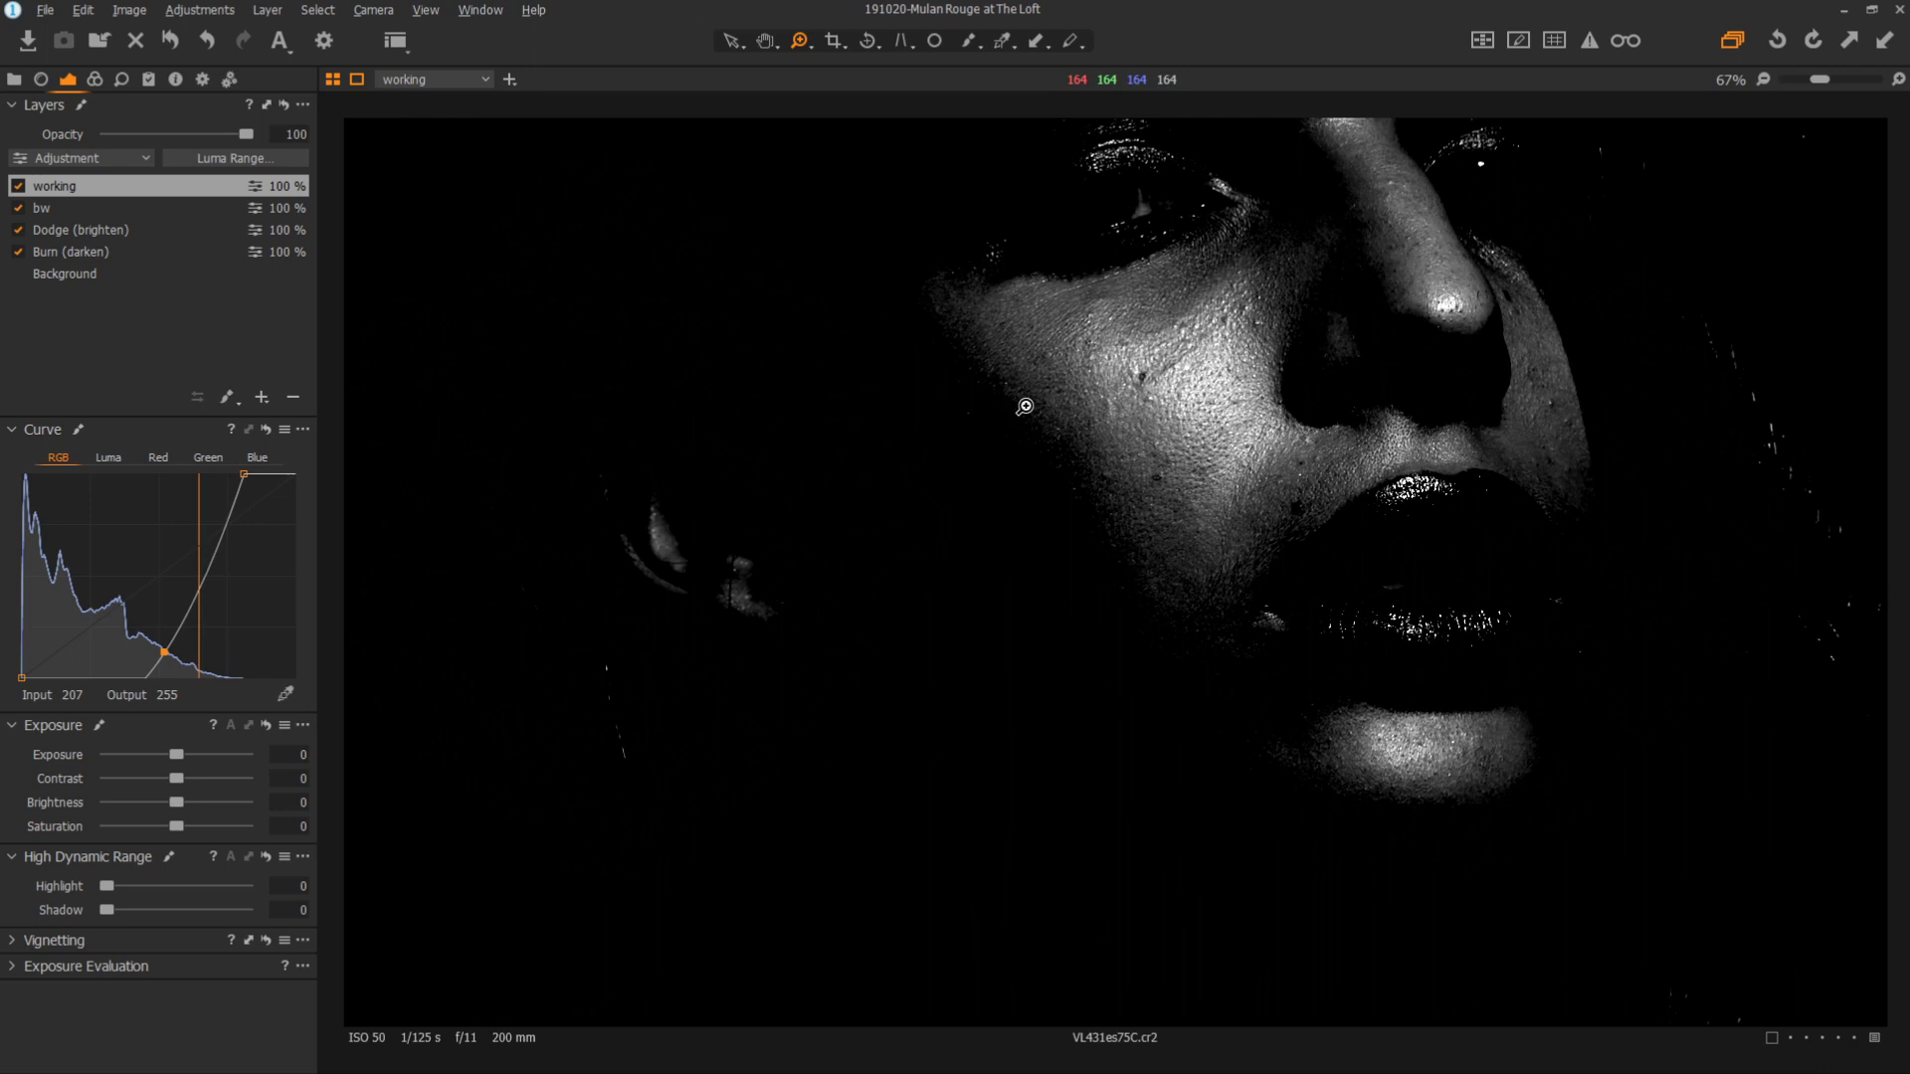
pyautogui.moveTo(171, 651); pyautogui.dragTo(185, 613)
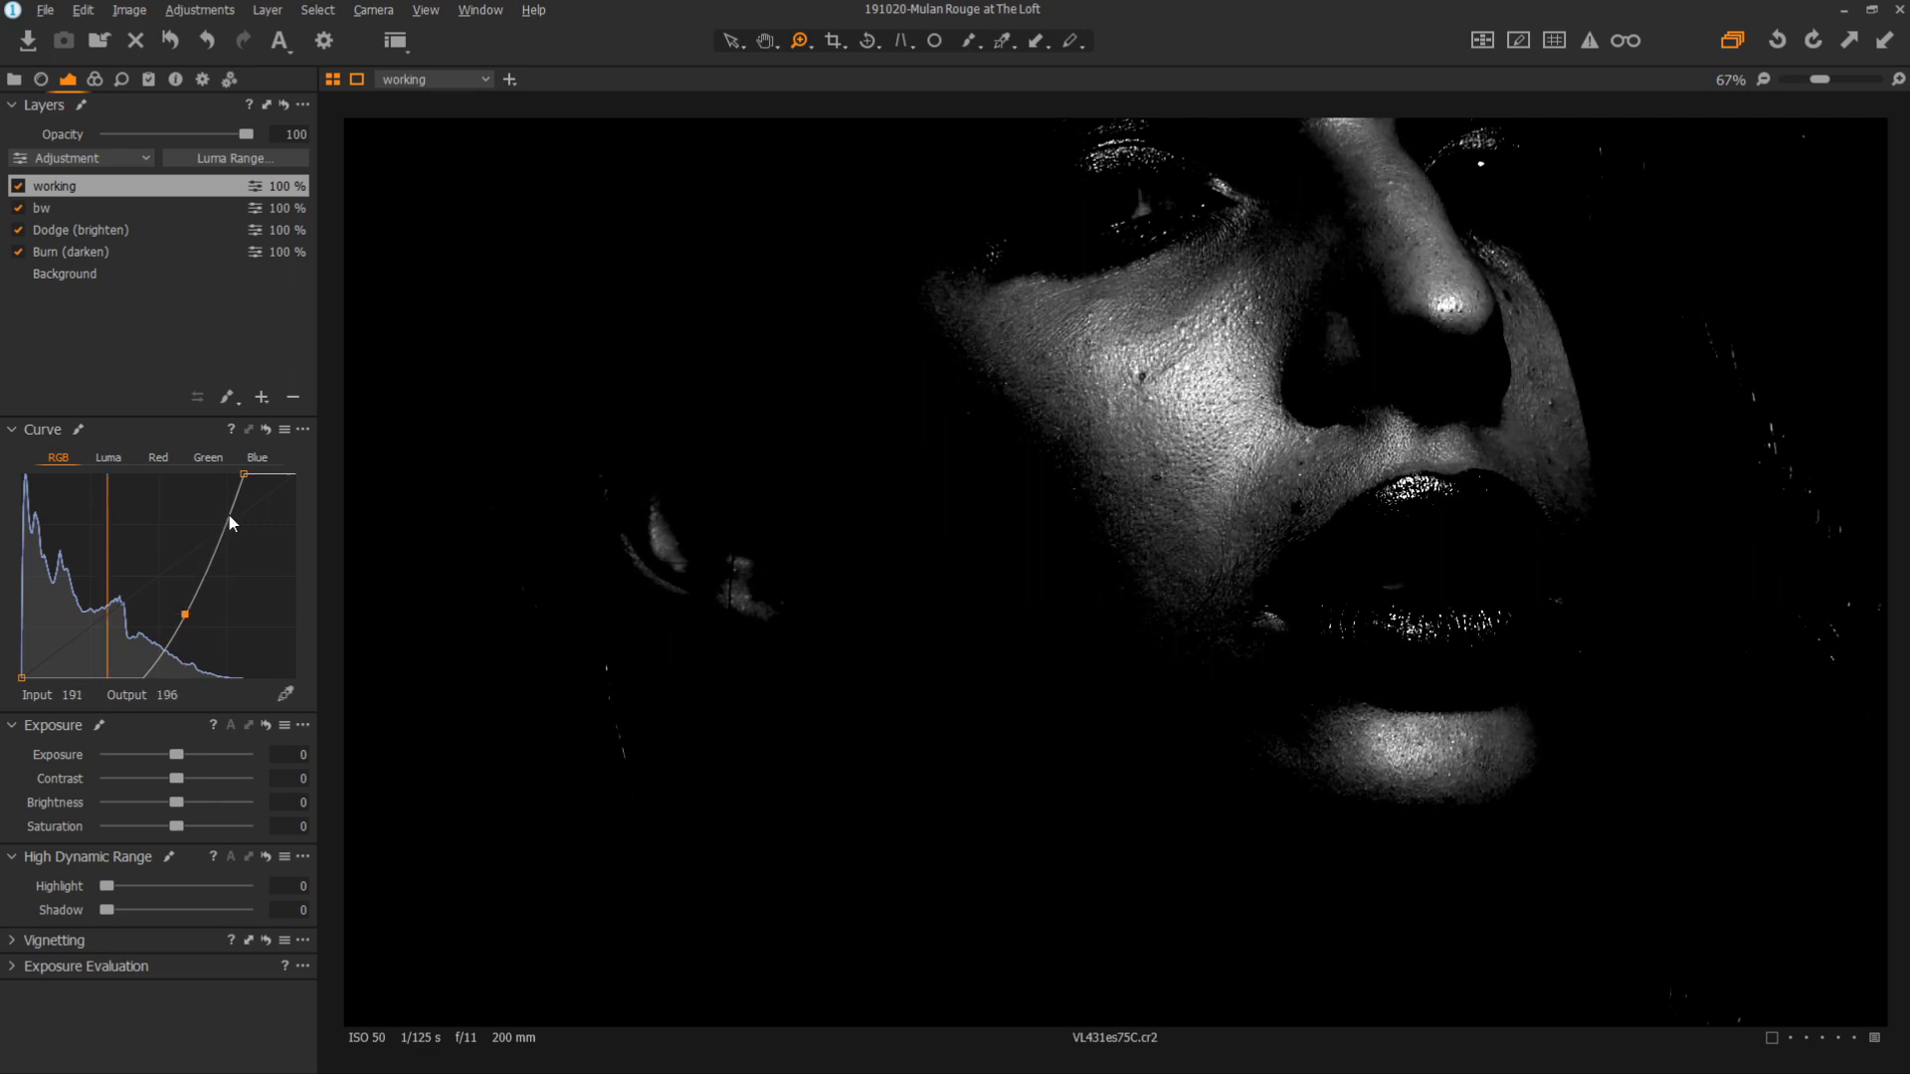
pyautogui.click(1201, 524)
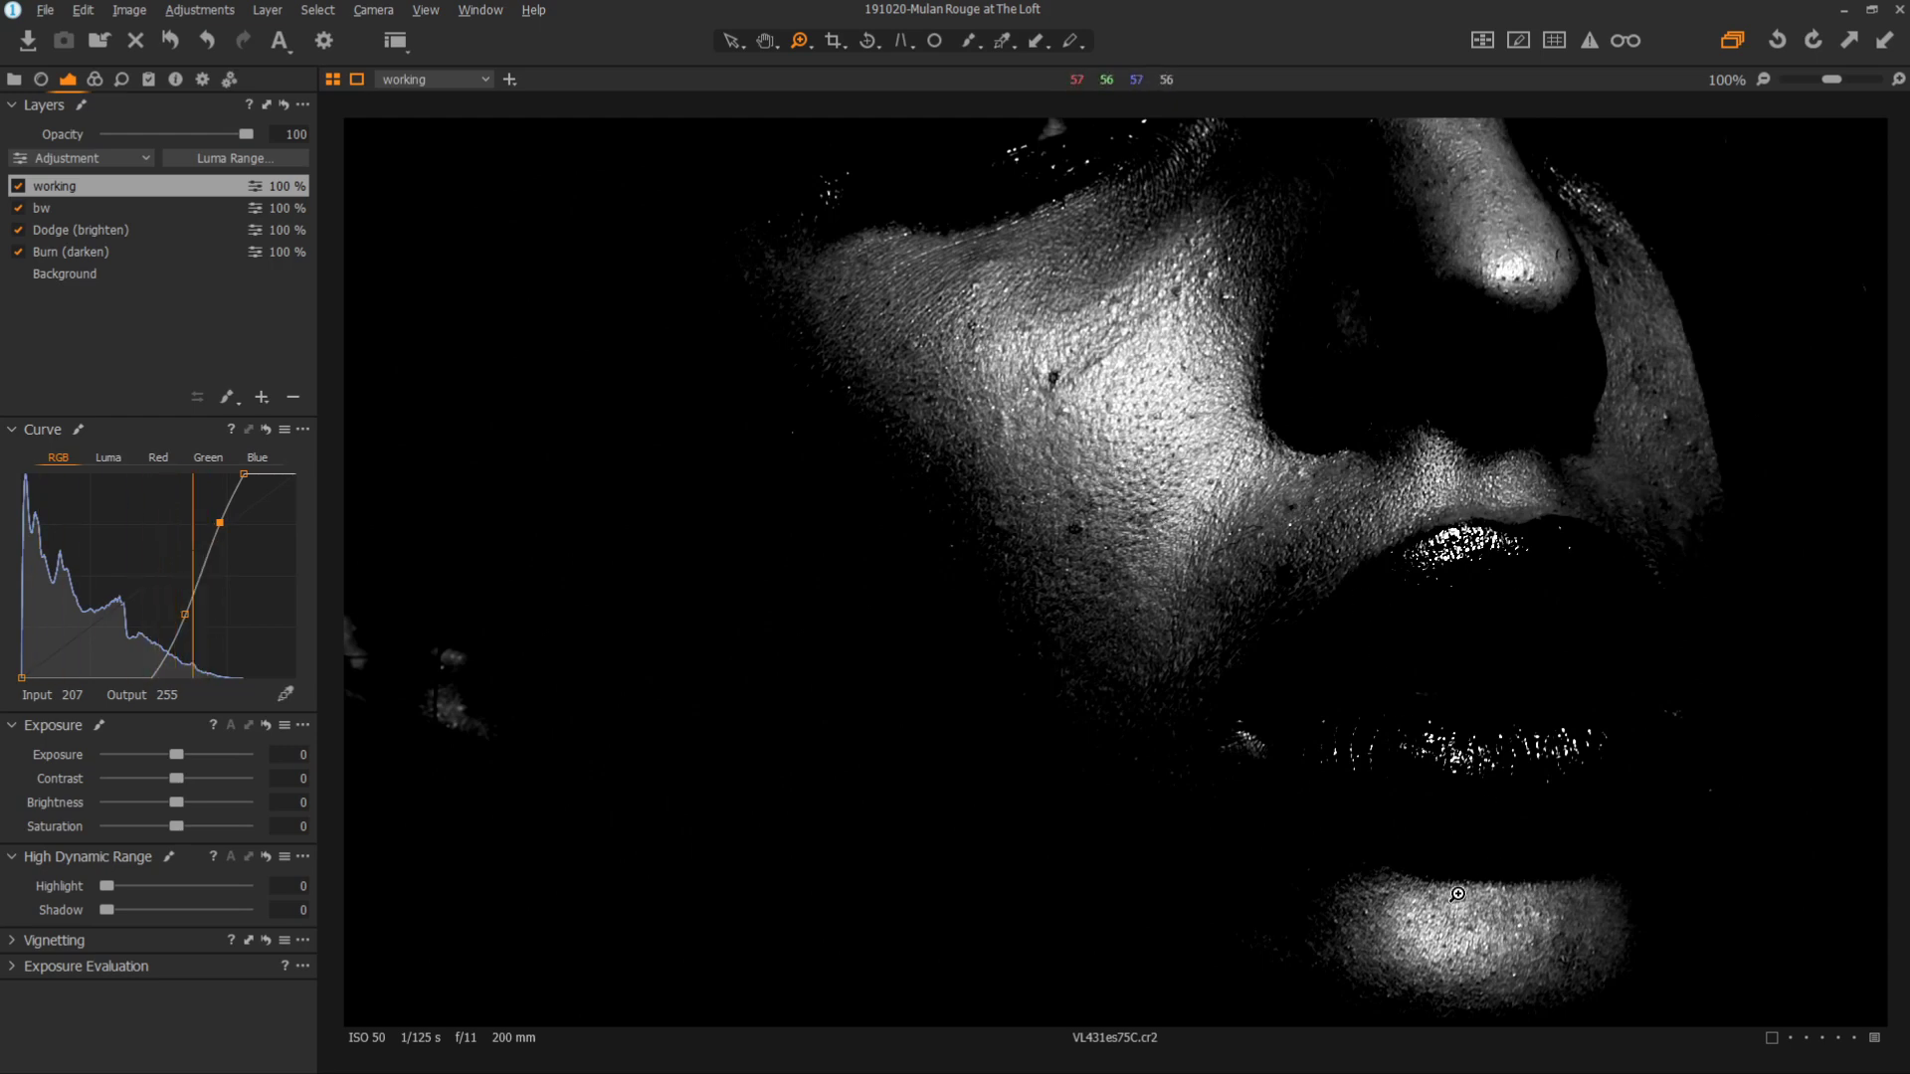
pyautogui.moveTo(185, 613); pyautogui.dragTo(178, 612)
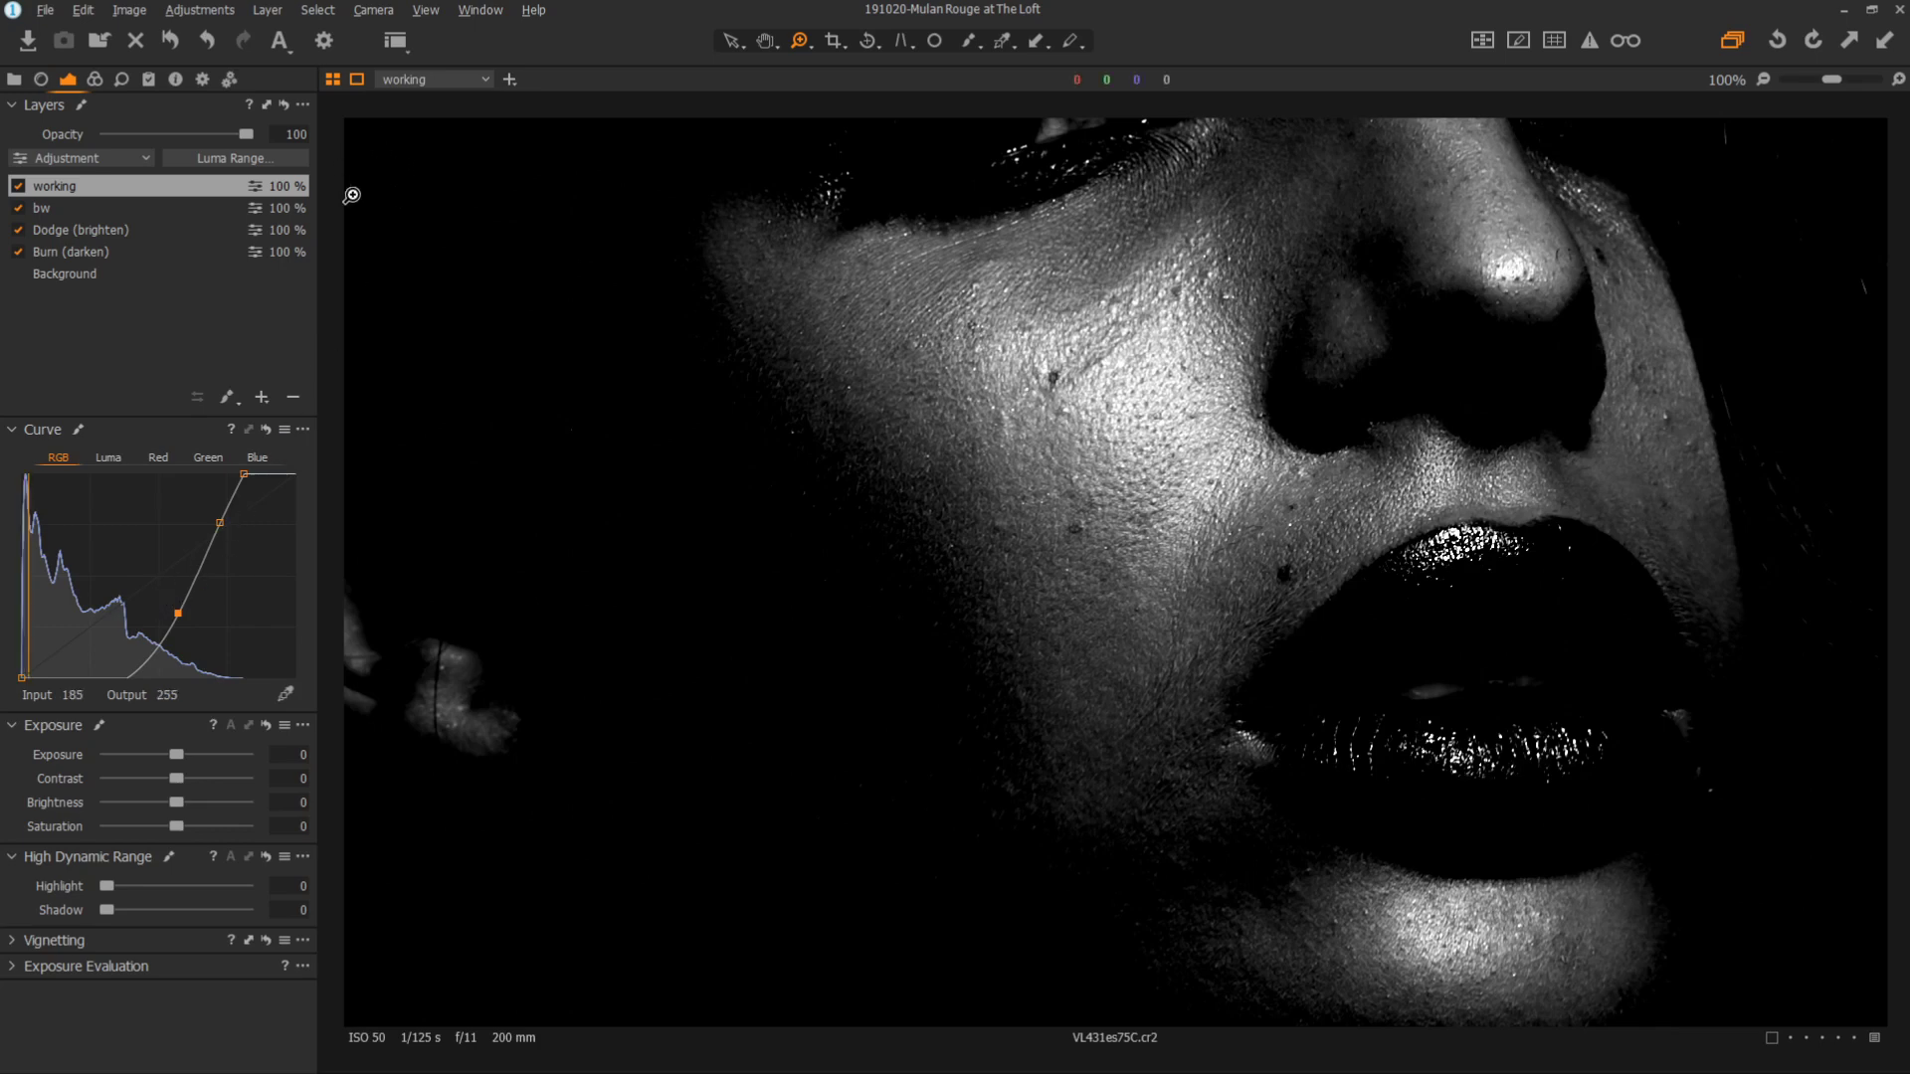
# Close the popup ad, inspect the skin under the nose at 200%, then ease the working curve's lower point.
pyautogui.click(177, 232)
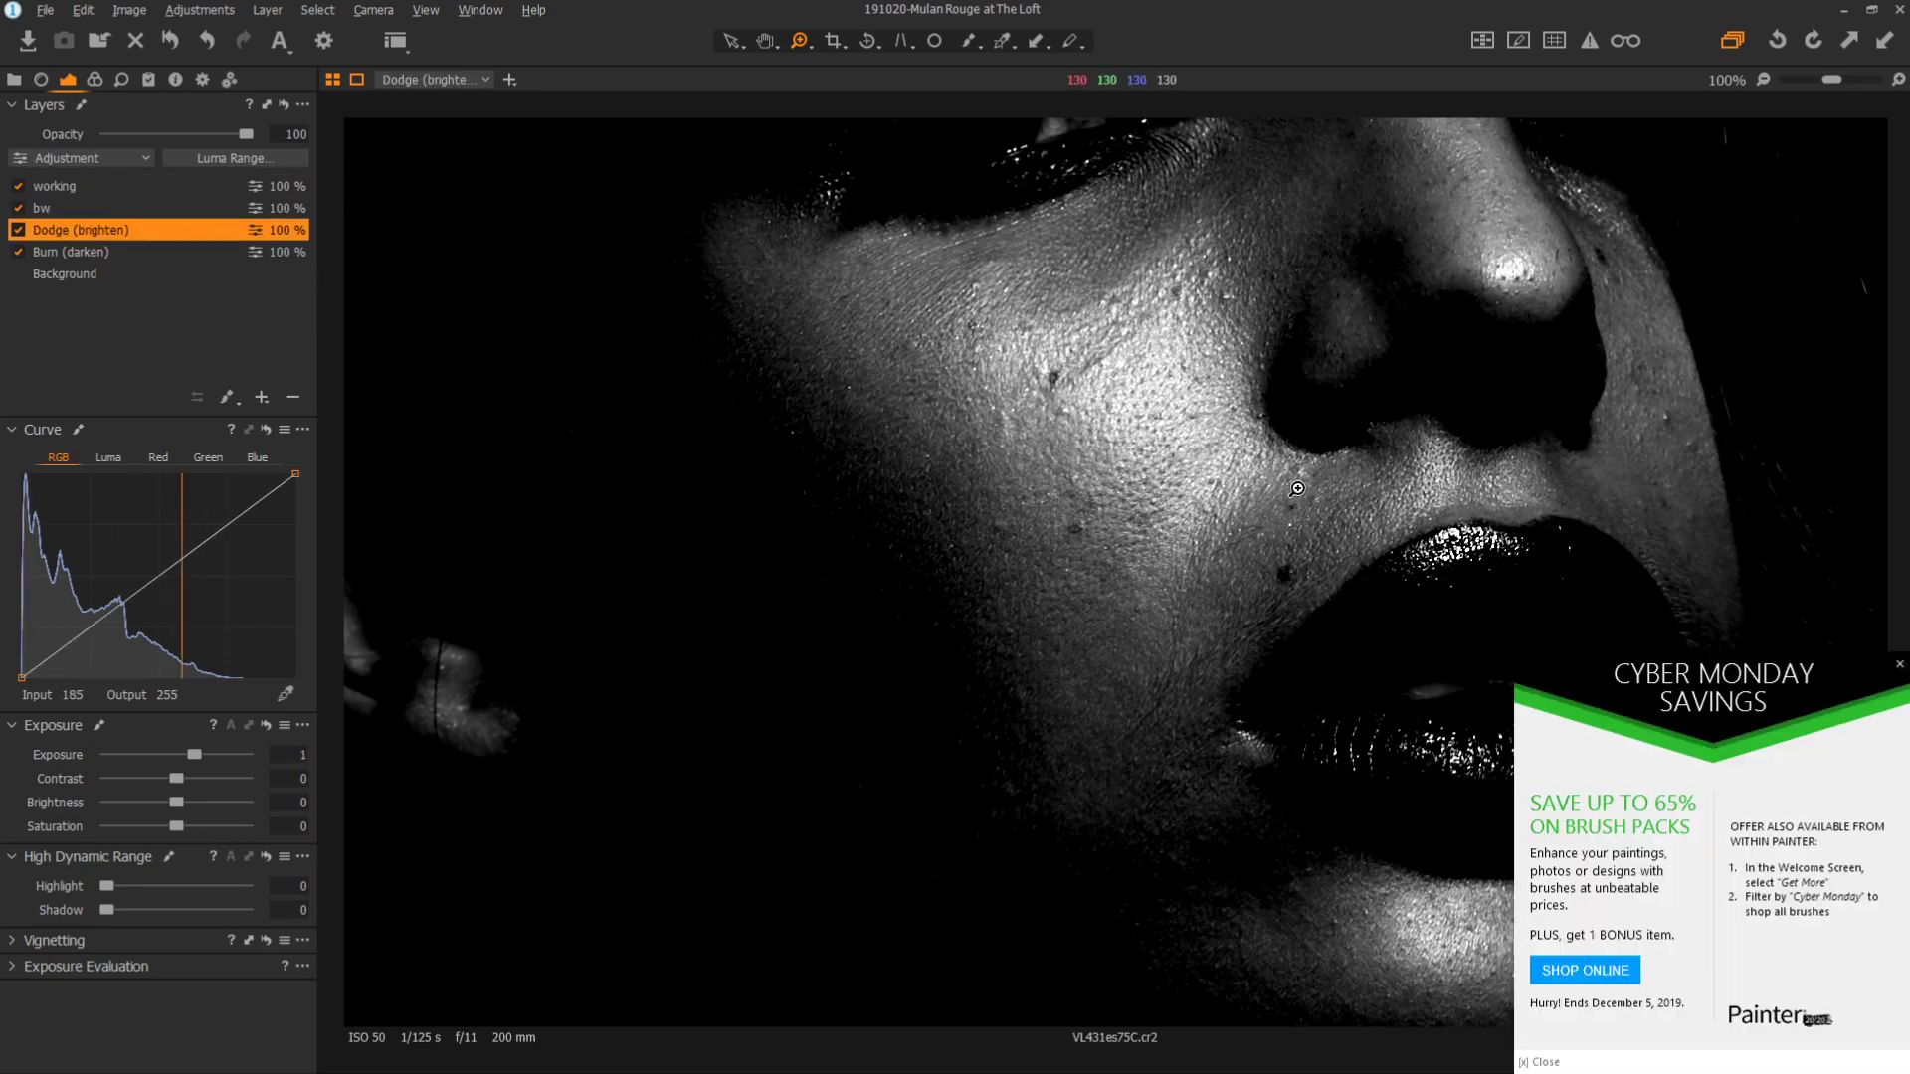
pyautogui.click(1900, 668)
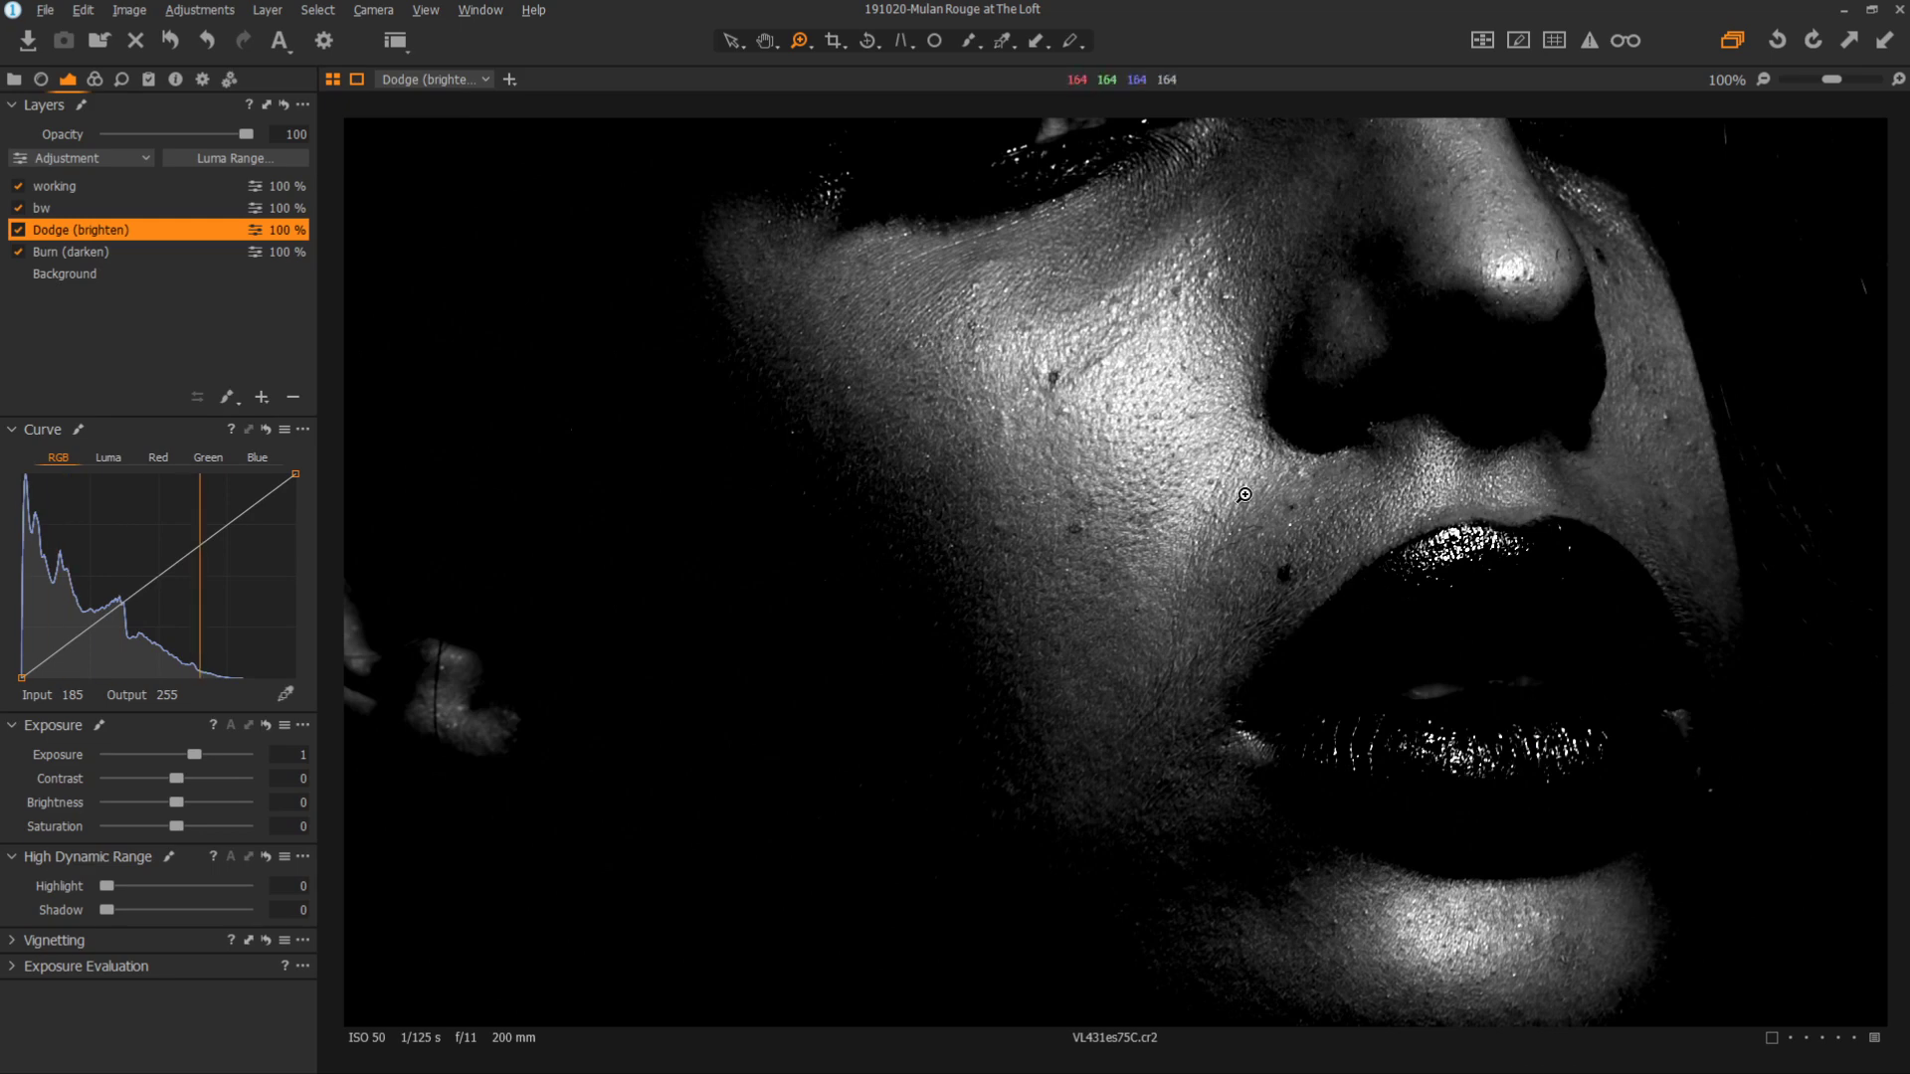
pyautogui.click(1617, 315)
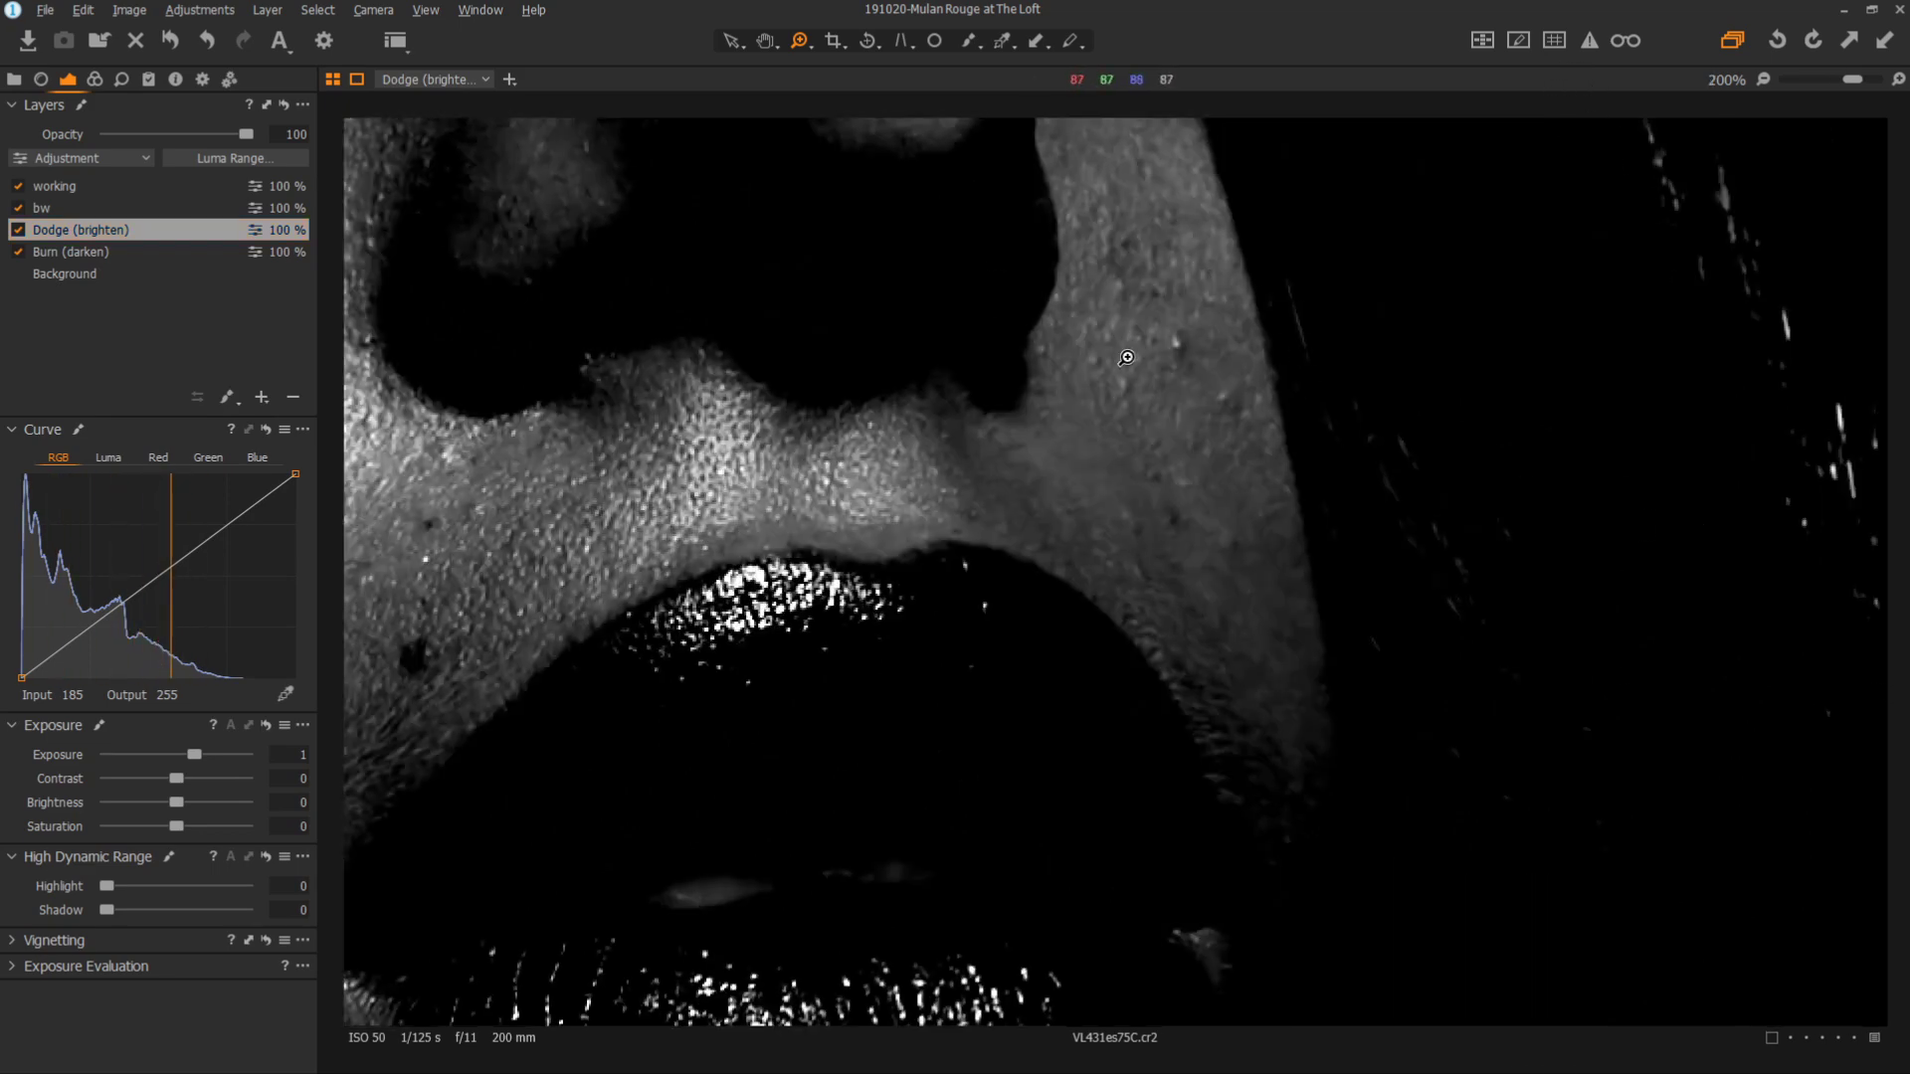
pyautogui.keyDown('alt'); pyautogui.click(943, 471); pyautogui.keyUp('alt')
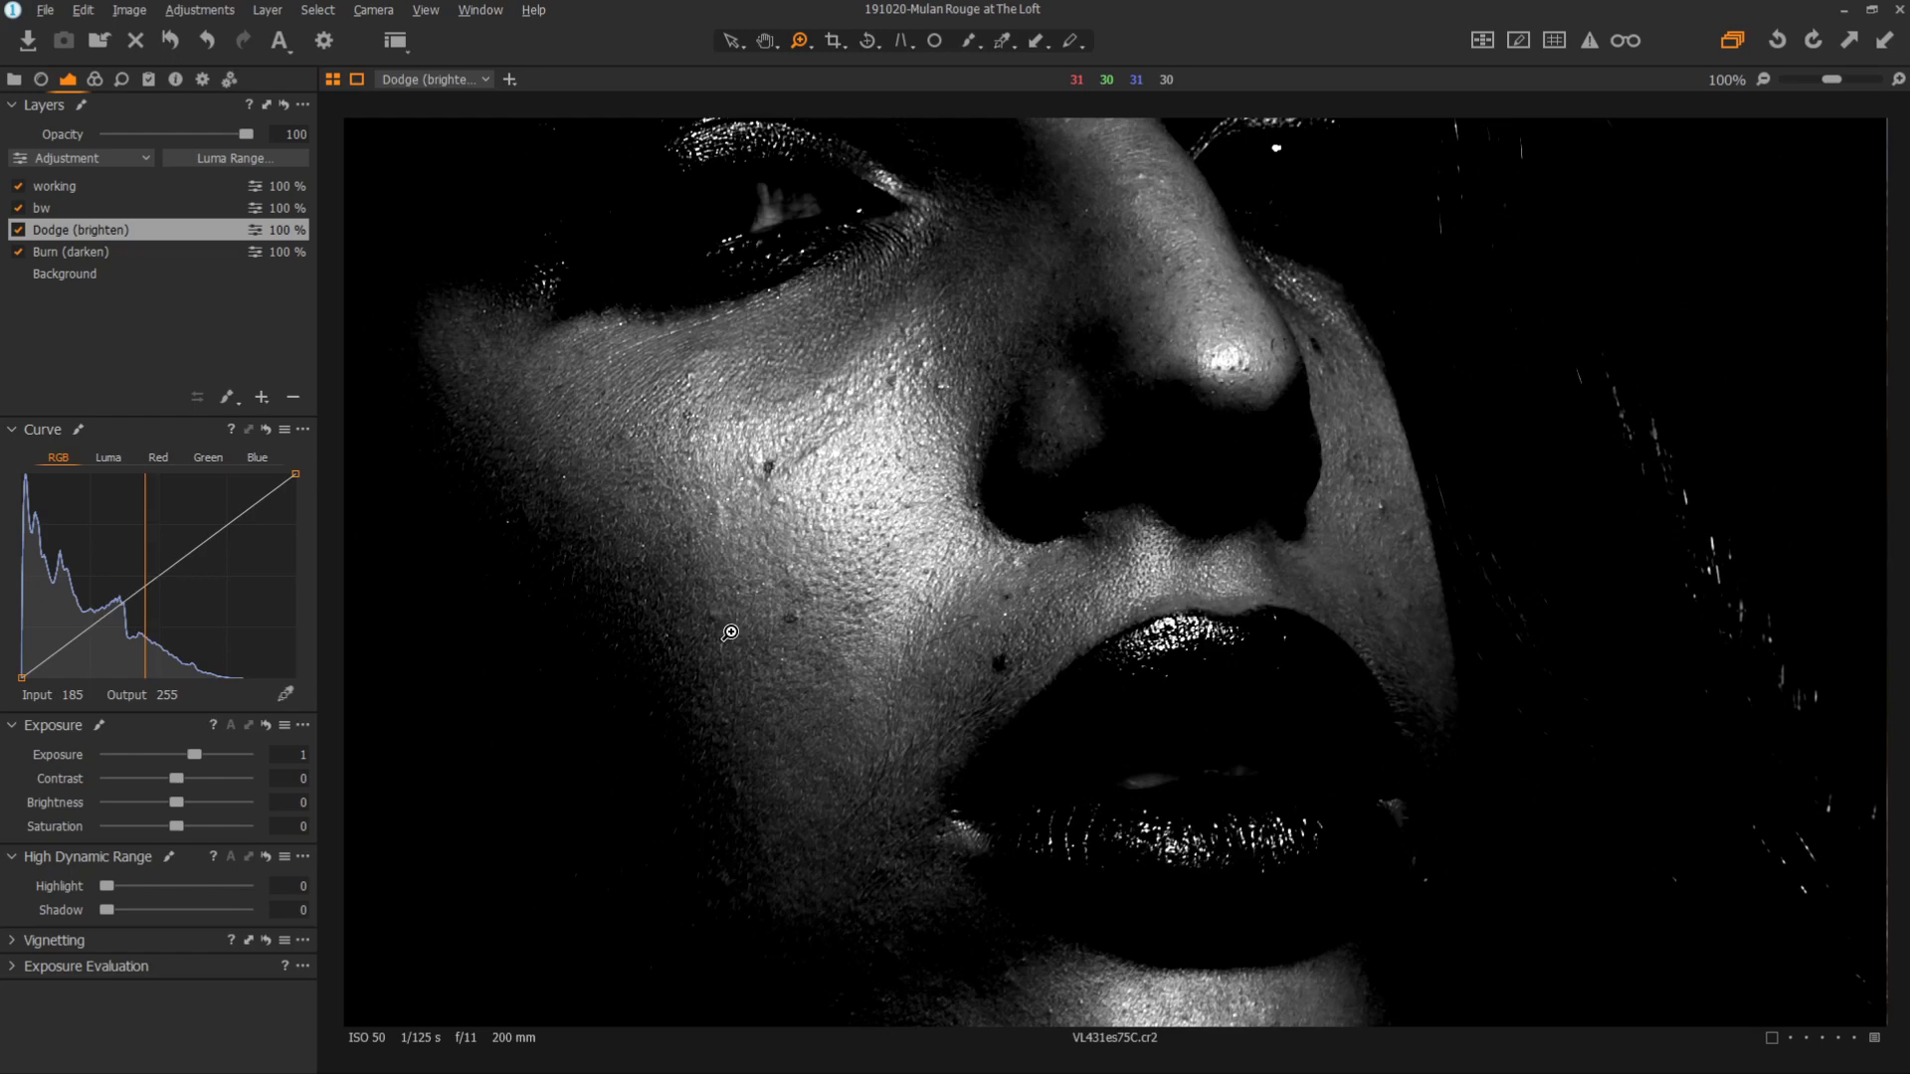
pyautogui.click(98, 191)
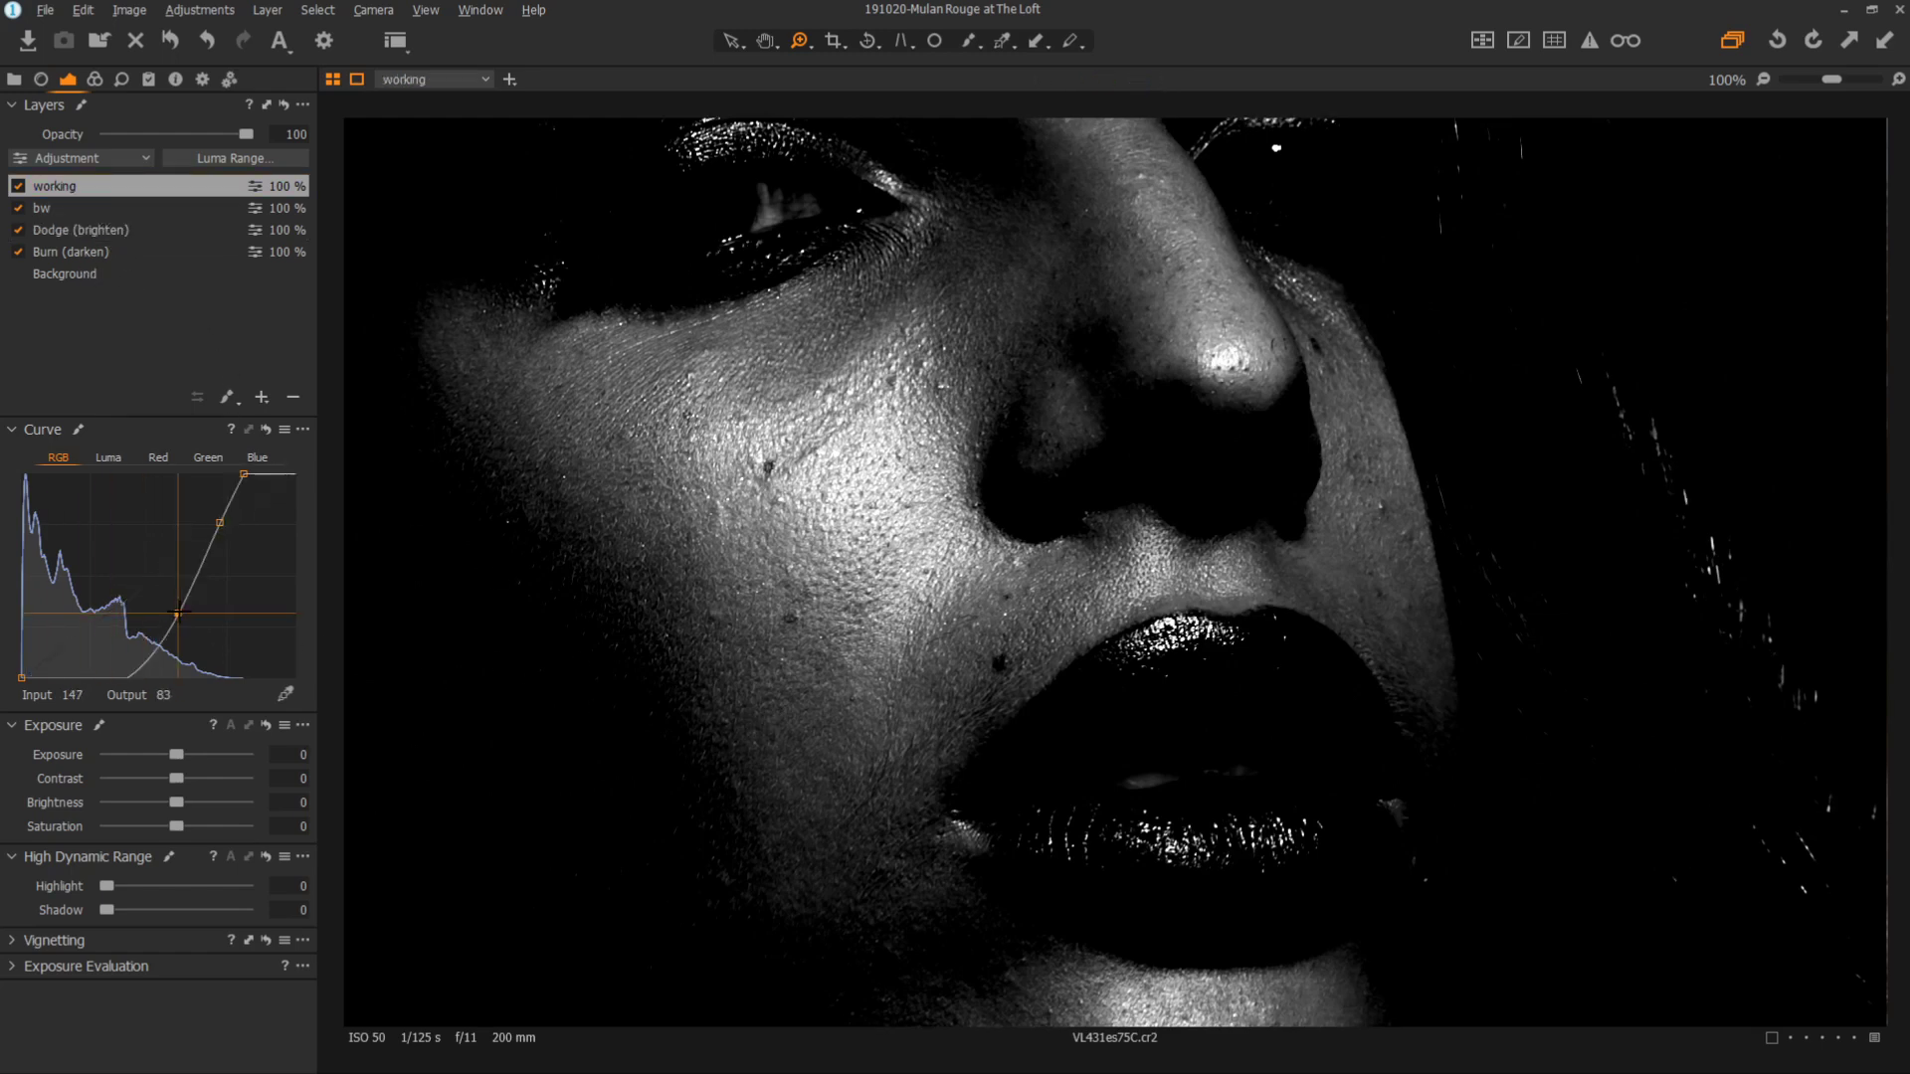
pyautogui.moveTo(177, 614)
pyautogui.mouseDown()
pyautogui.moveTo(179, 637)
pyautogui.moveTo(174, 612)
pyautogui.mouseUp()
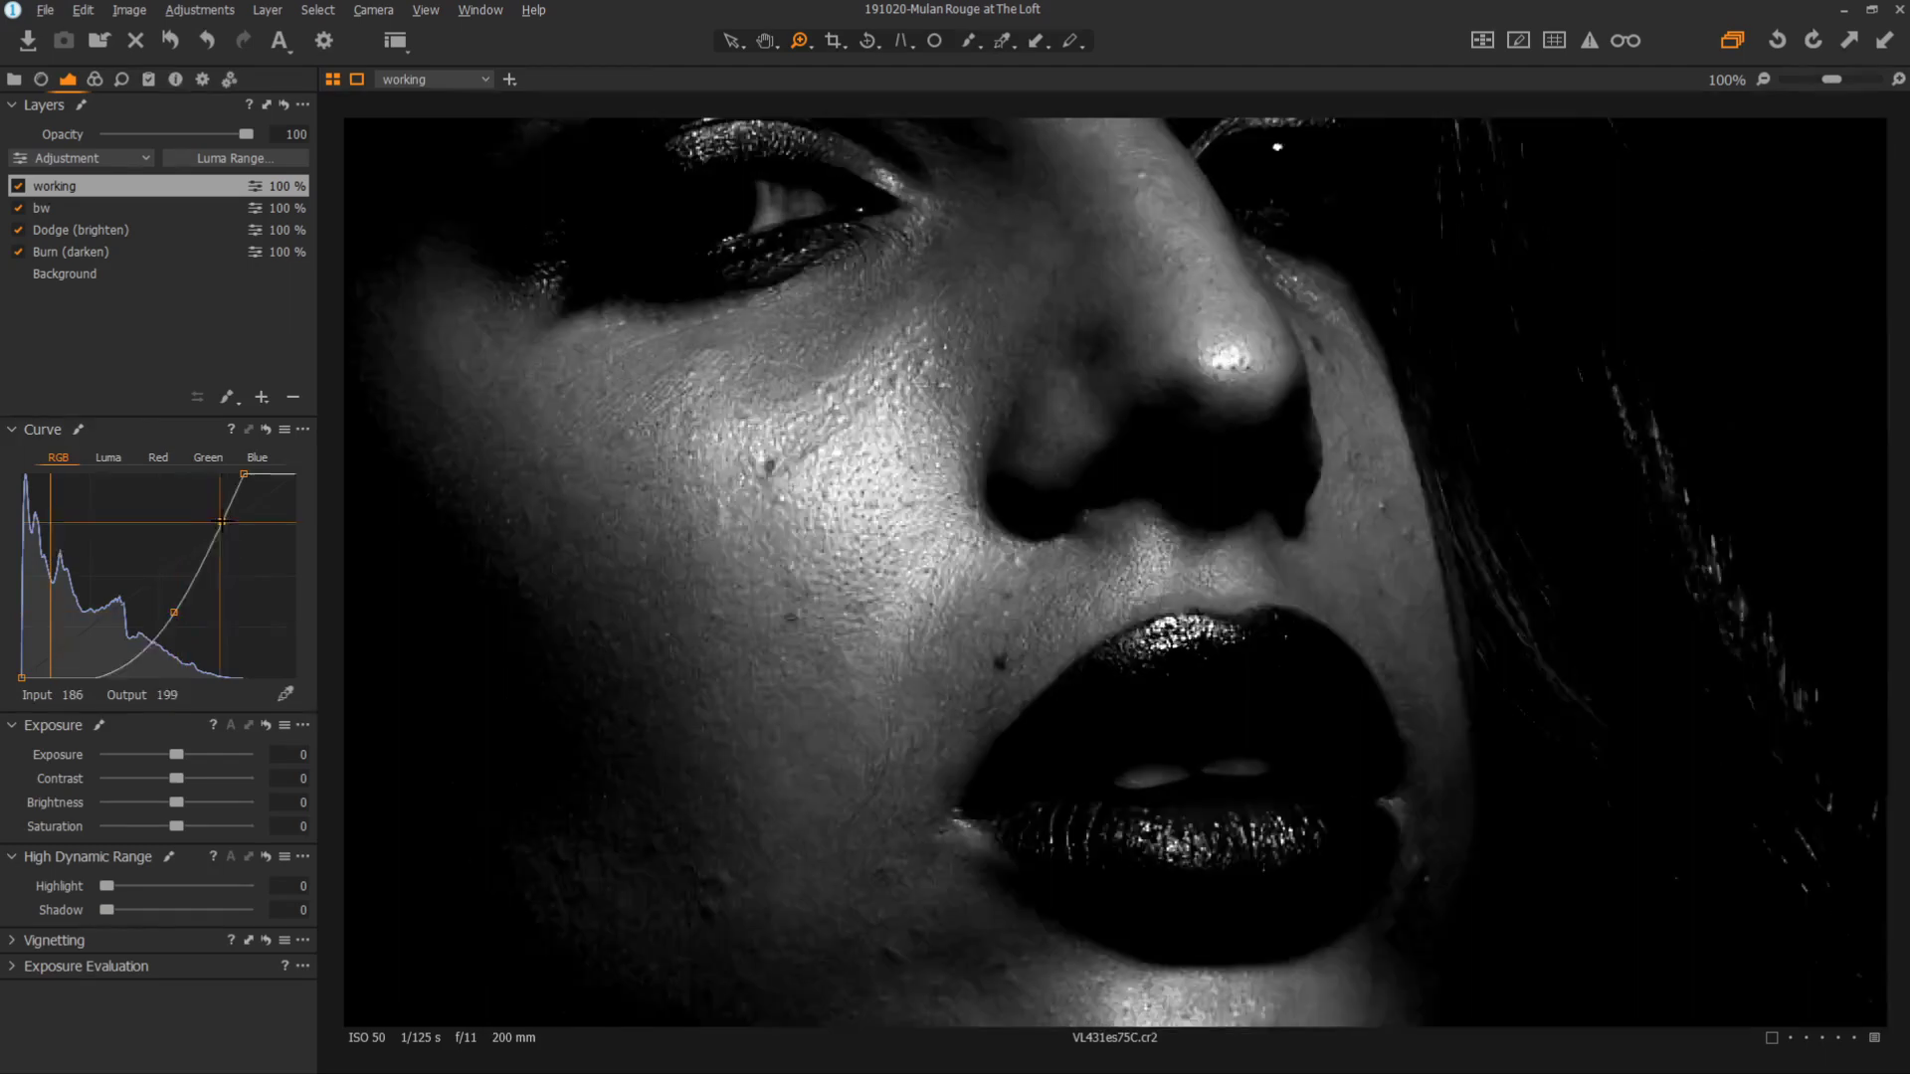
# Steepen and darken the working check curve, then brush dodge strokes down the cheek on Dodge (brighten).
pyautogui.moveTo(221, 521); pyautogui.dragTo(220, 522)
pyautogui.moveTo(174, 612); pyautogui.dragTo(174, 639)
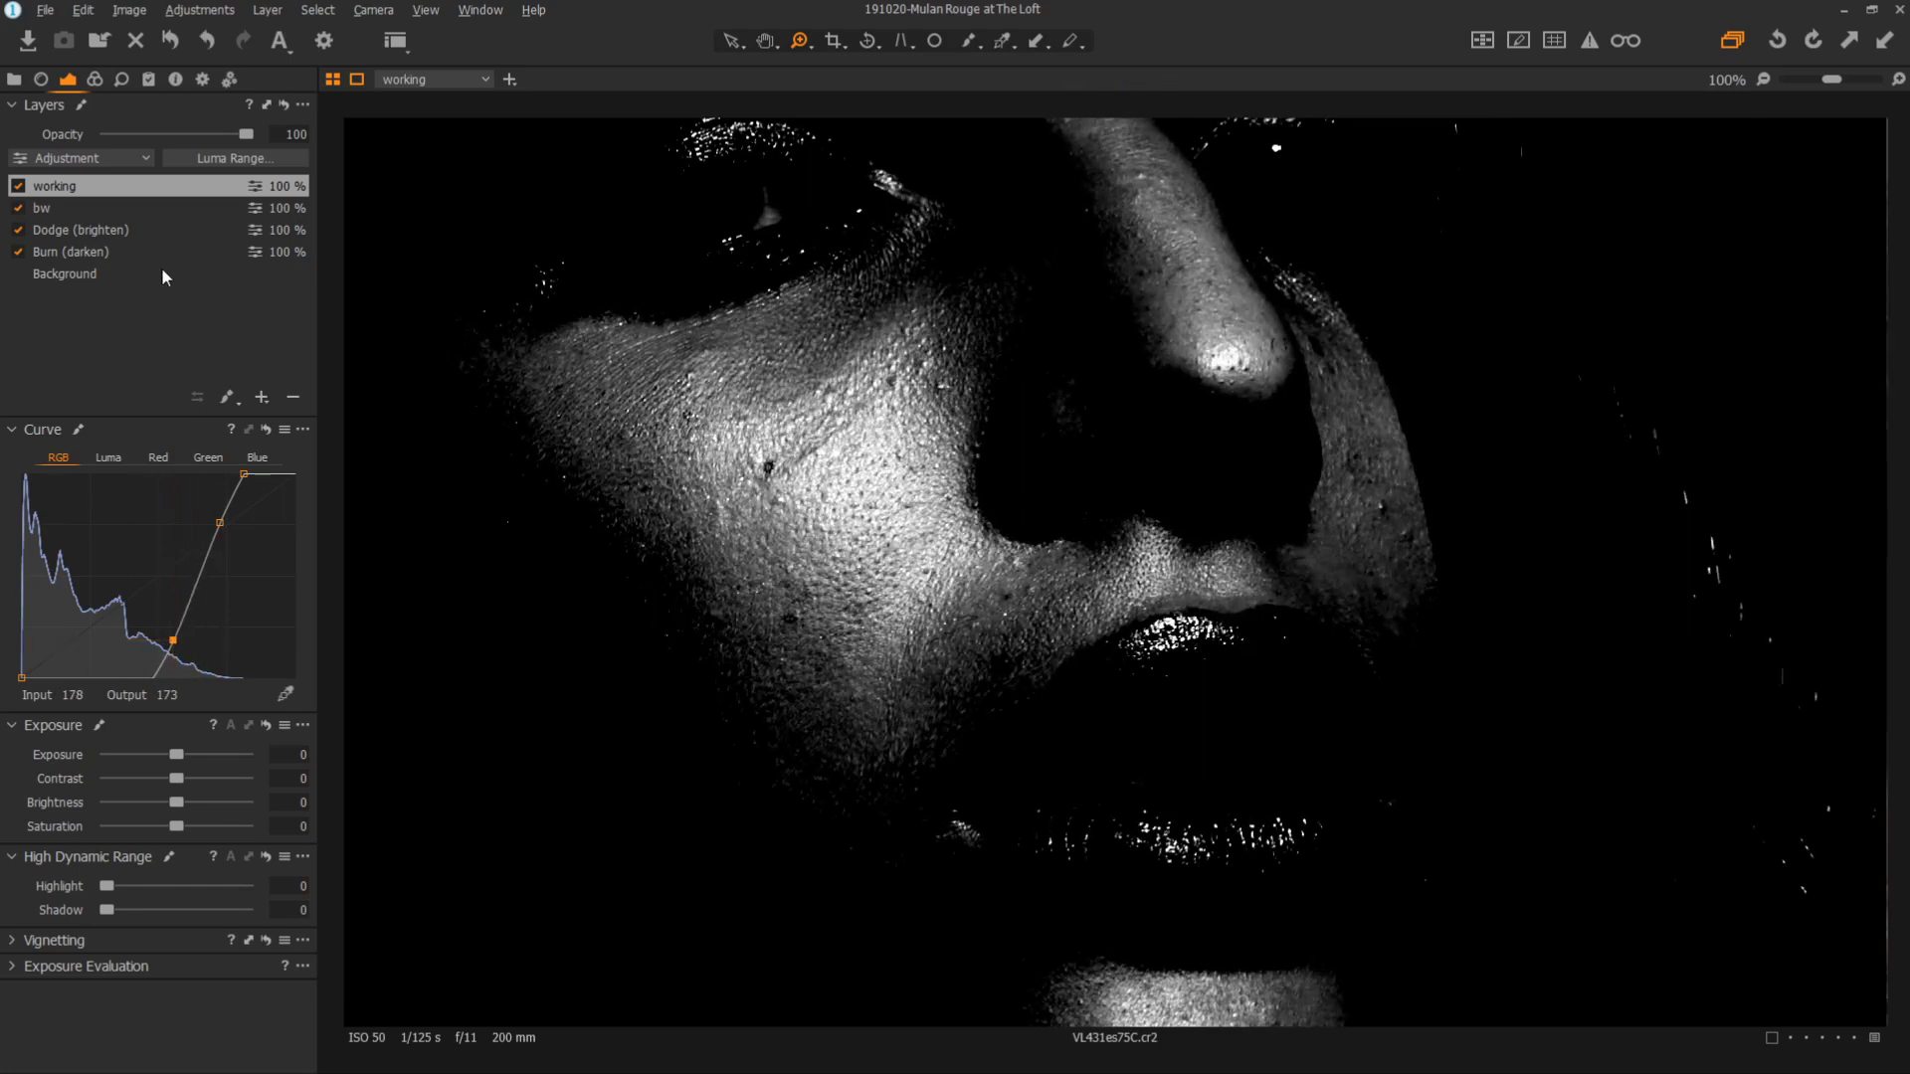
pyautogui.click(119, 235)
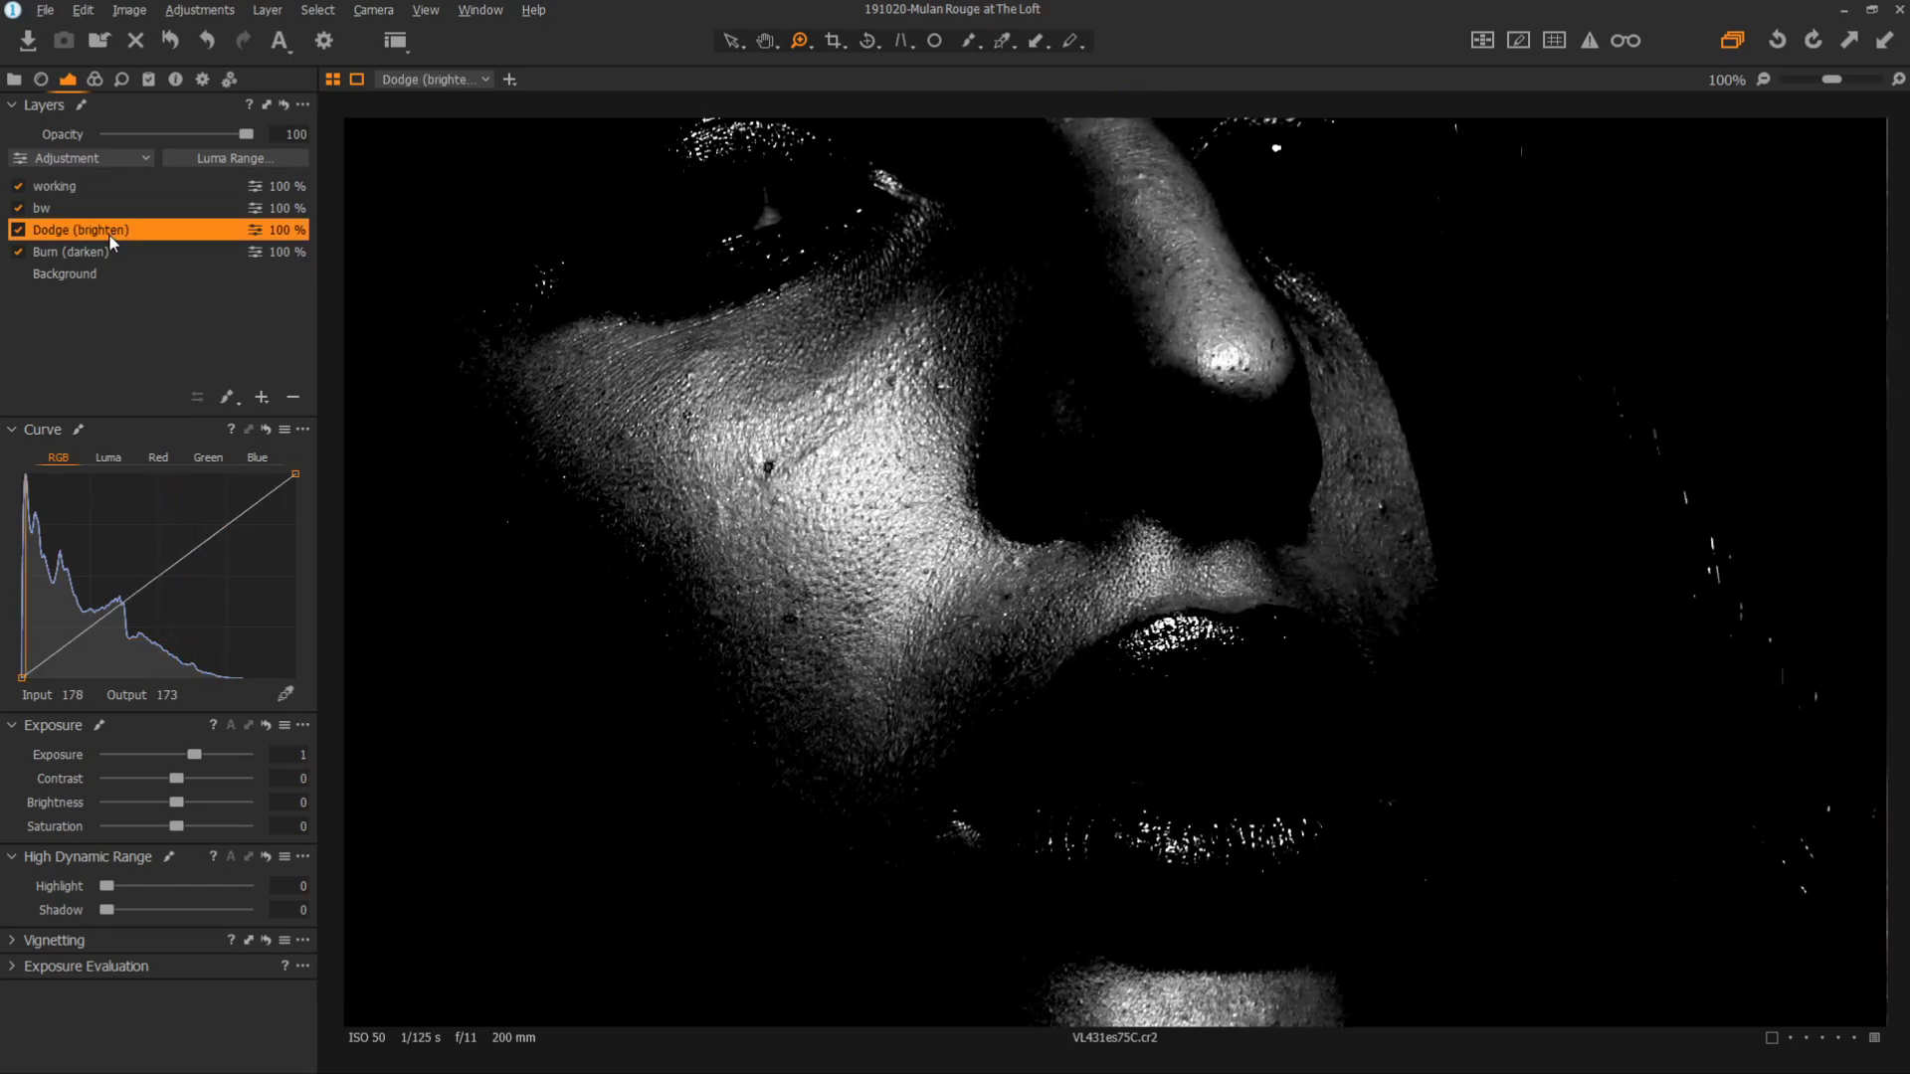
pyautogui.press('b')
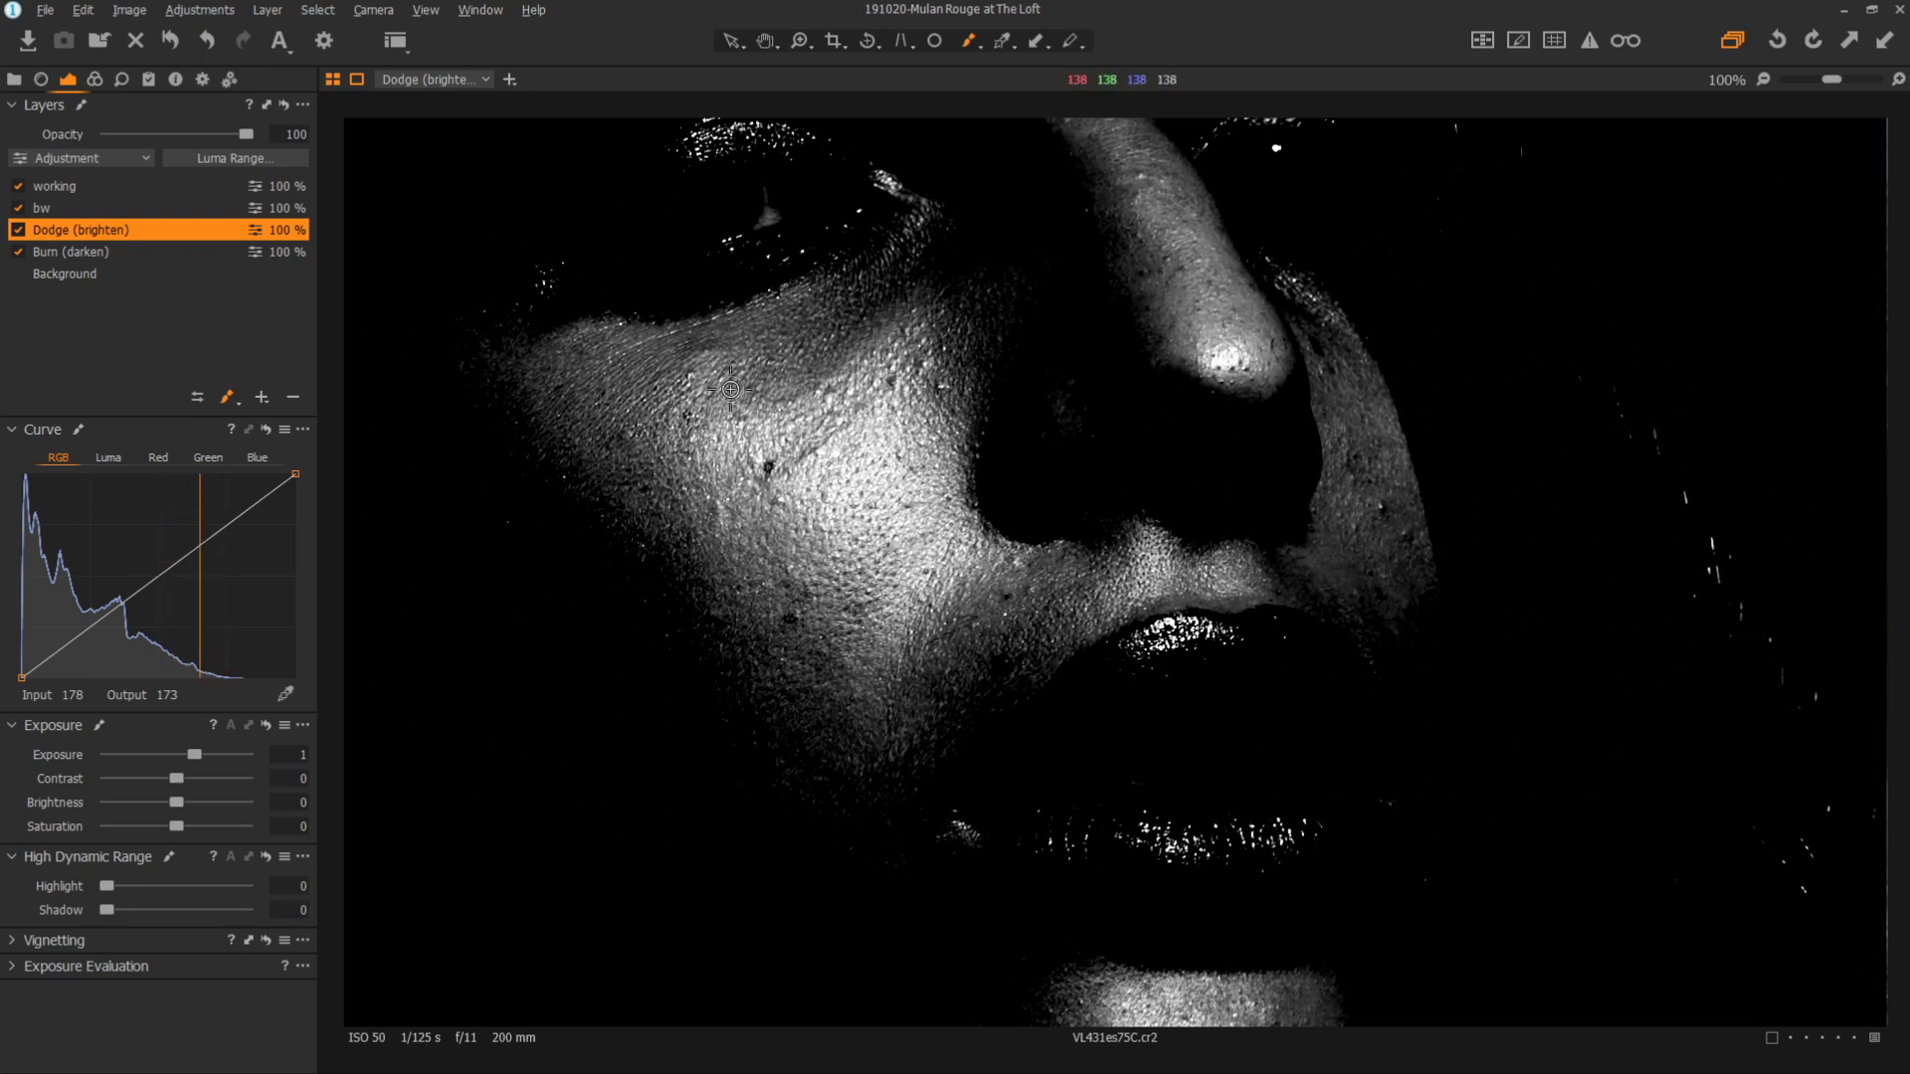
pyautogui.moveTo(712, 345); pyautogui.dragTo(692, 348)
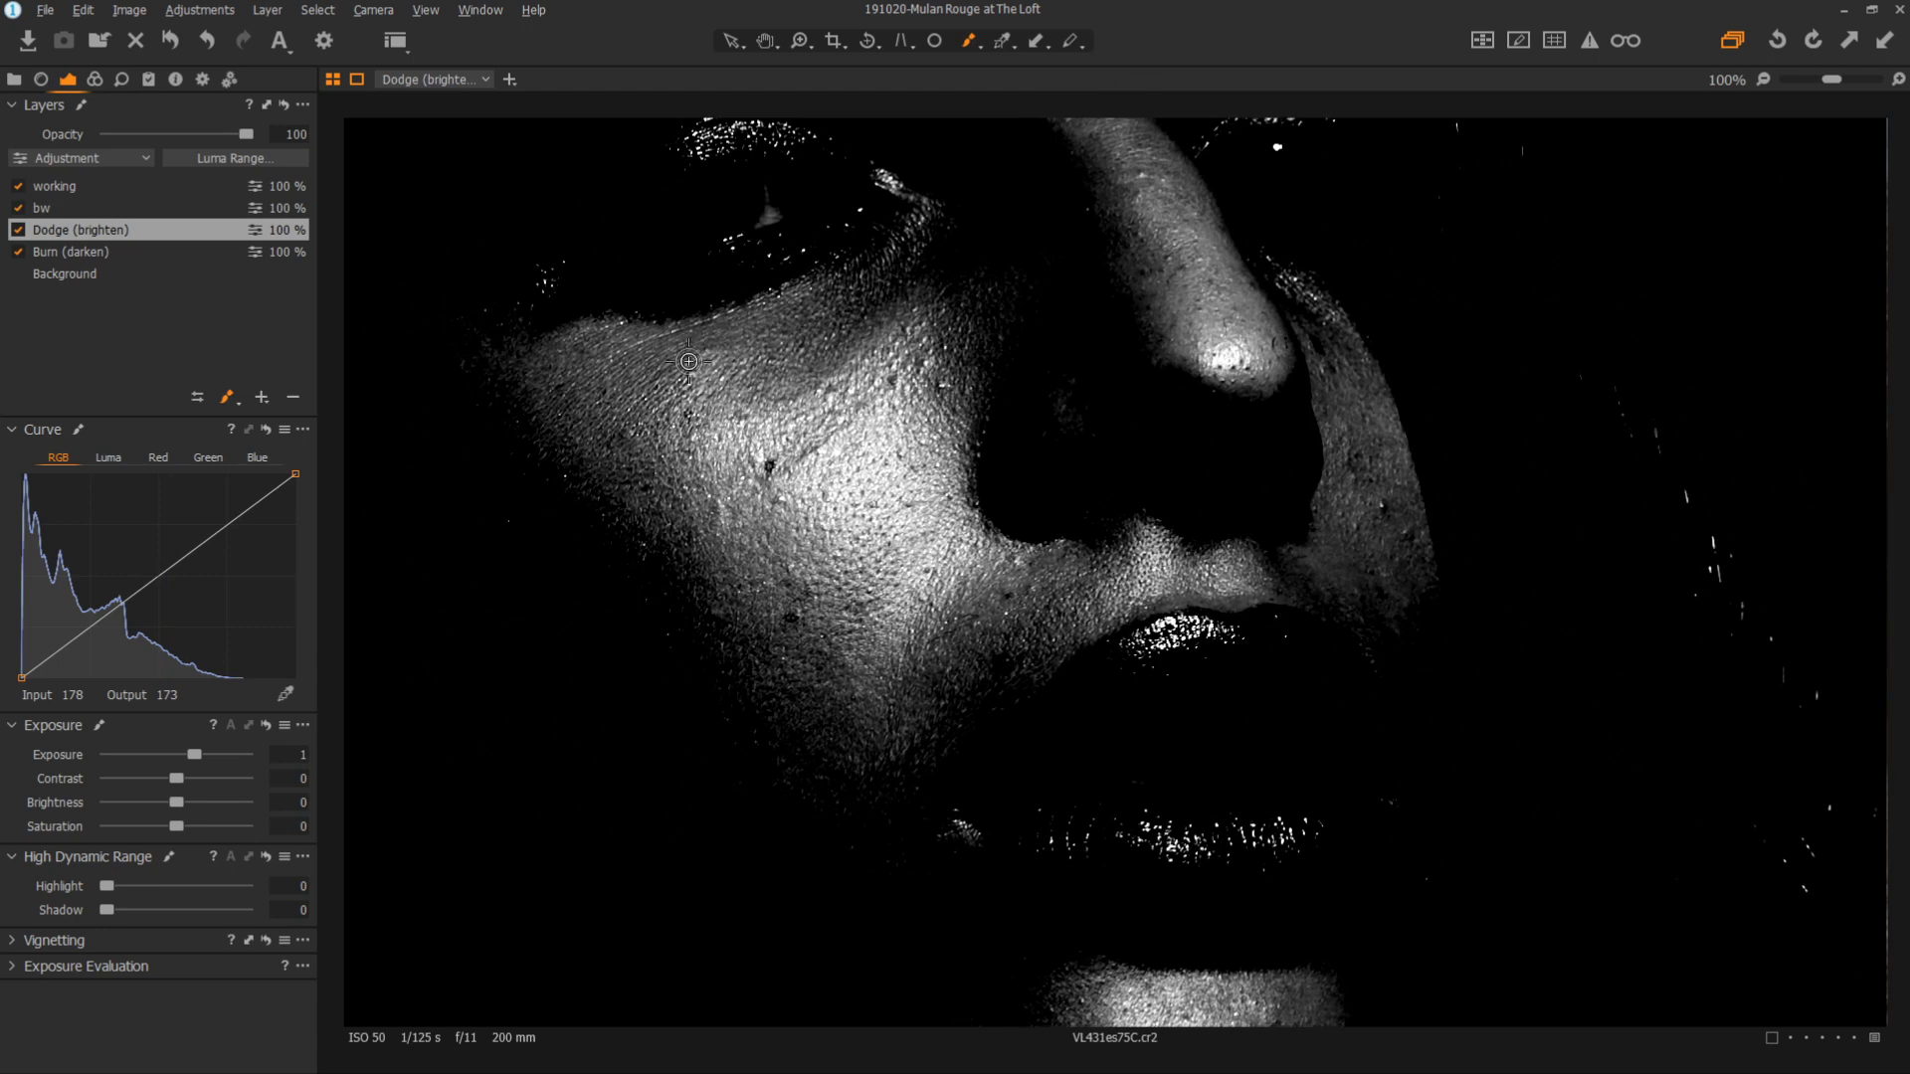
pyautogui.moveTo(674, 360); pyautogui.dragTo(657, 447)
# At 67% zoom with lower brush flow, paint more dodge strokes on the cheek beside the nose and chin.
pyautogui.click(837, 508)
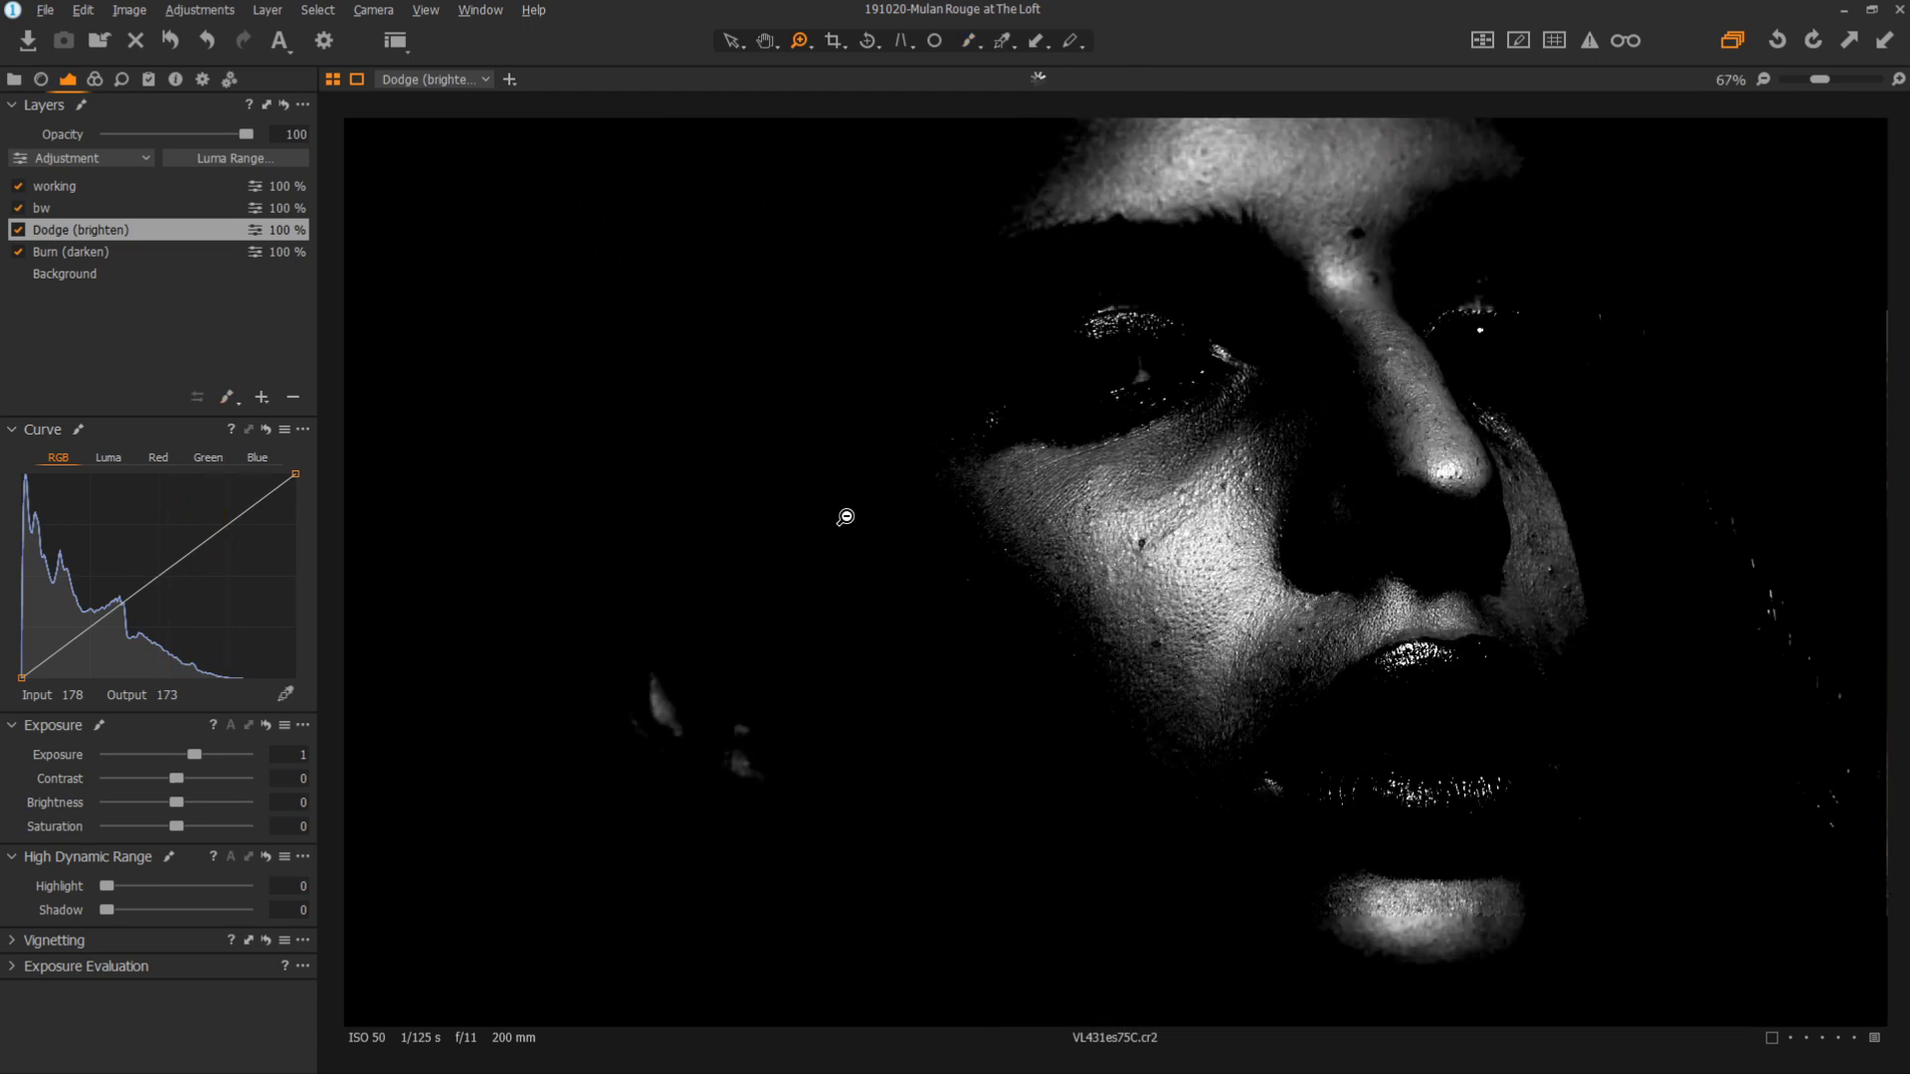
pyautogui.press('b')
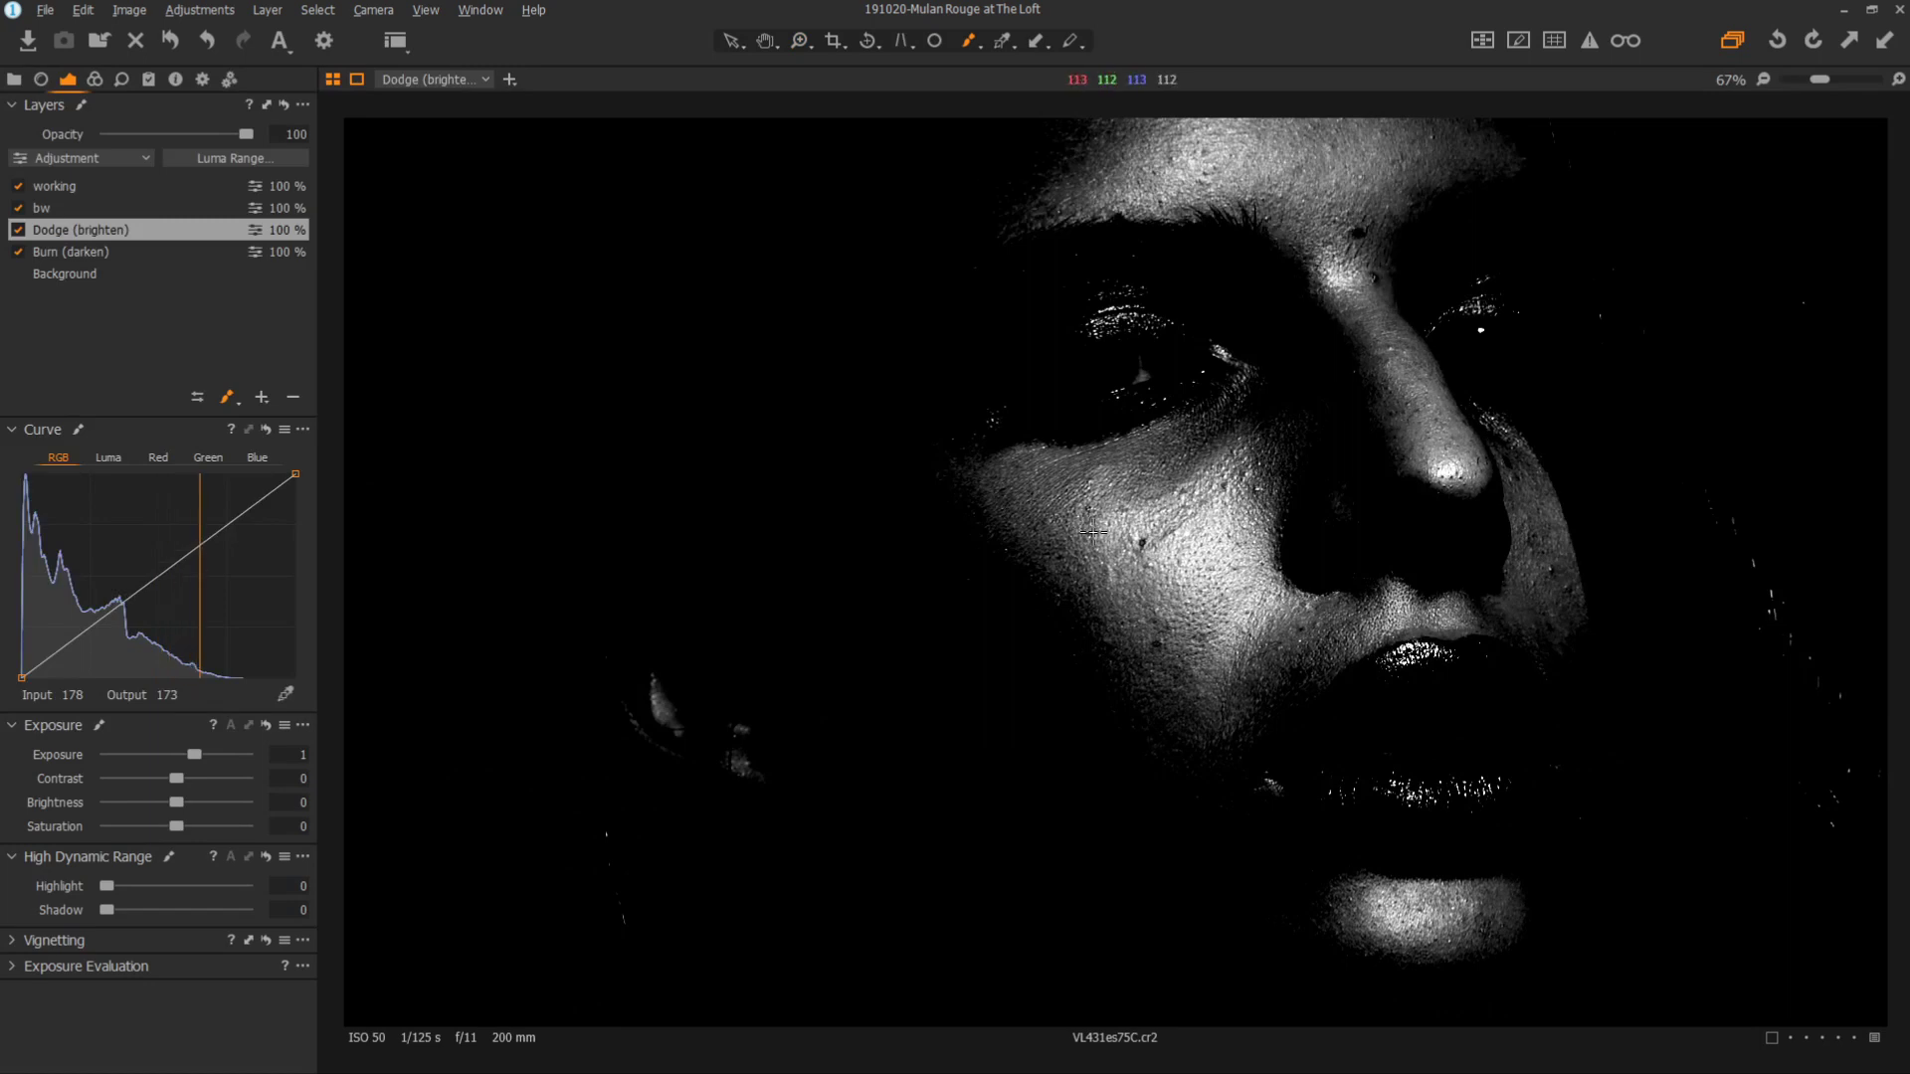
pyautogui.rightClick(1094, 530)
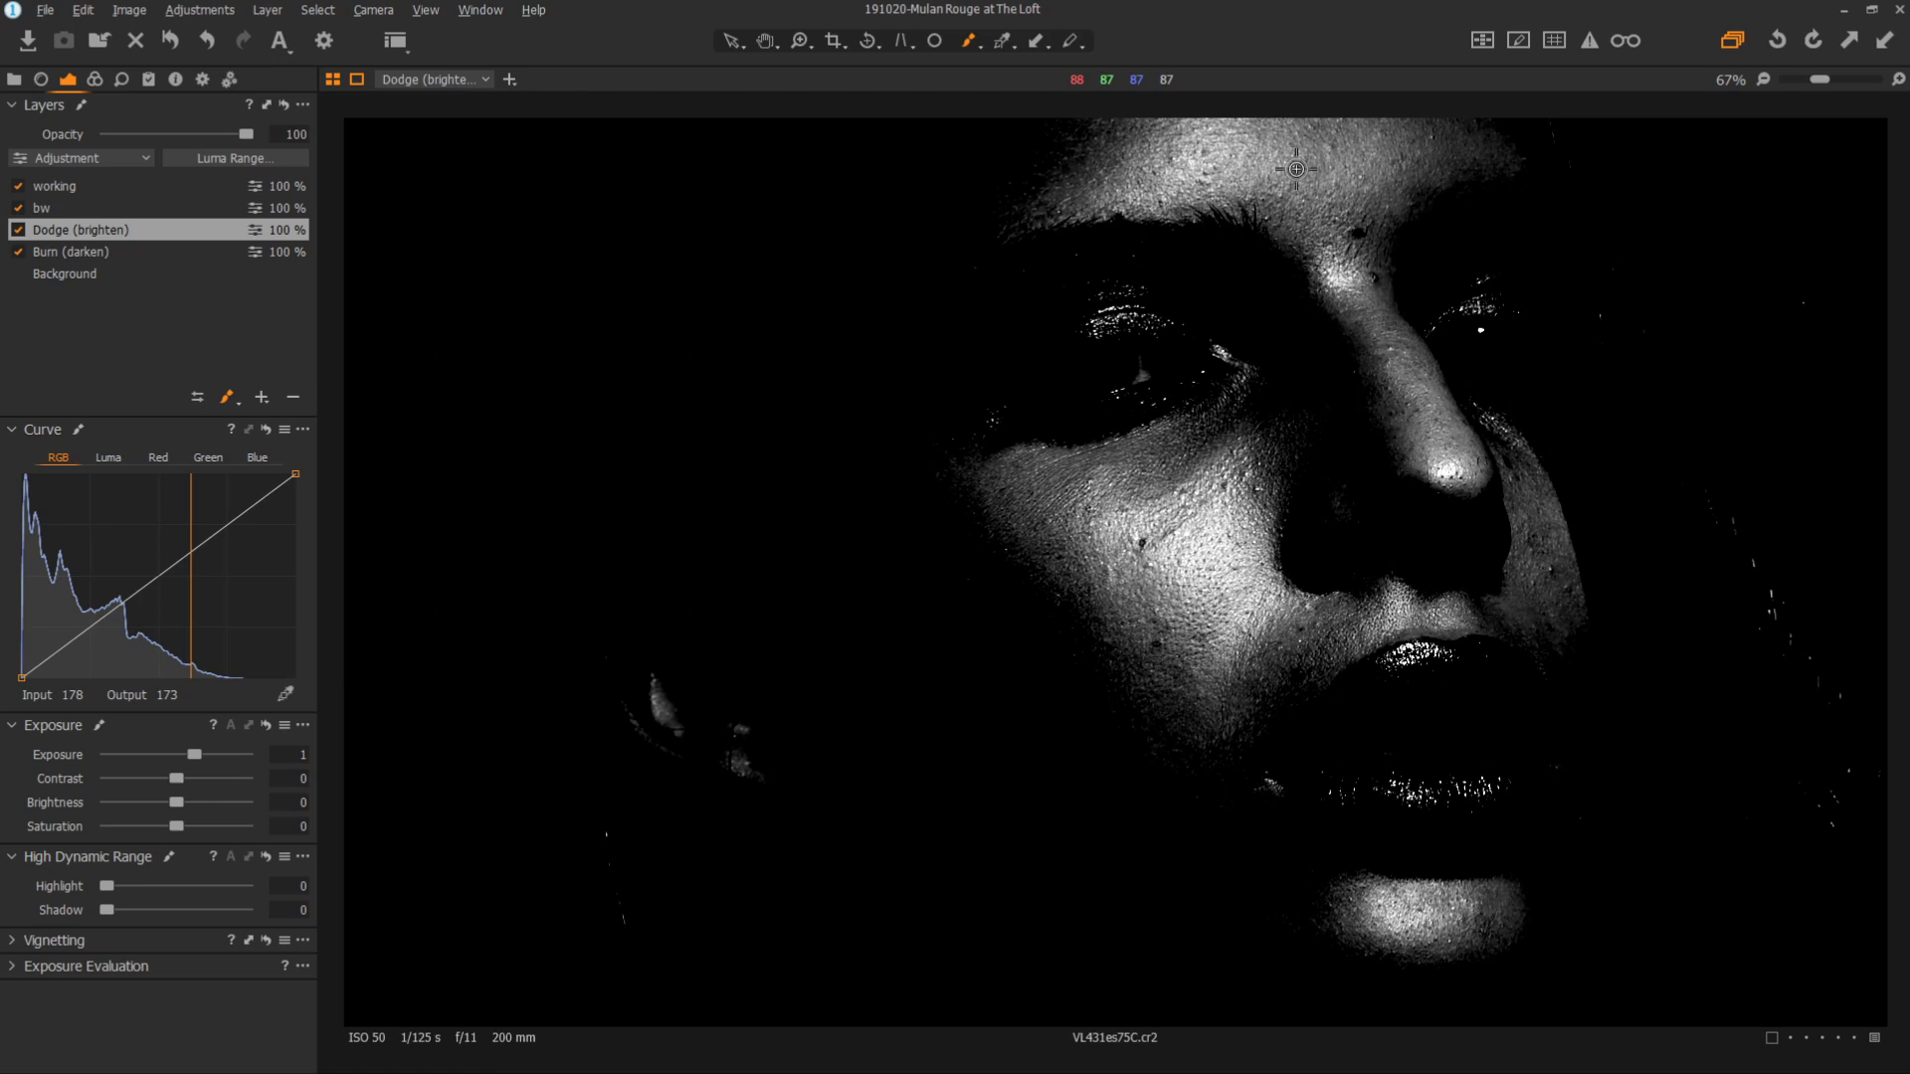
pyautogui.press('space')
pyautogui.moveTo(1293, 477)
pyautogui.mouseDown()
pyautogui.moveTo(1281, 502)
pyautogui.moveTo(1474, 502)
pyautogui.moveTo(1601, 379)
pyautogui.mouseUp()
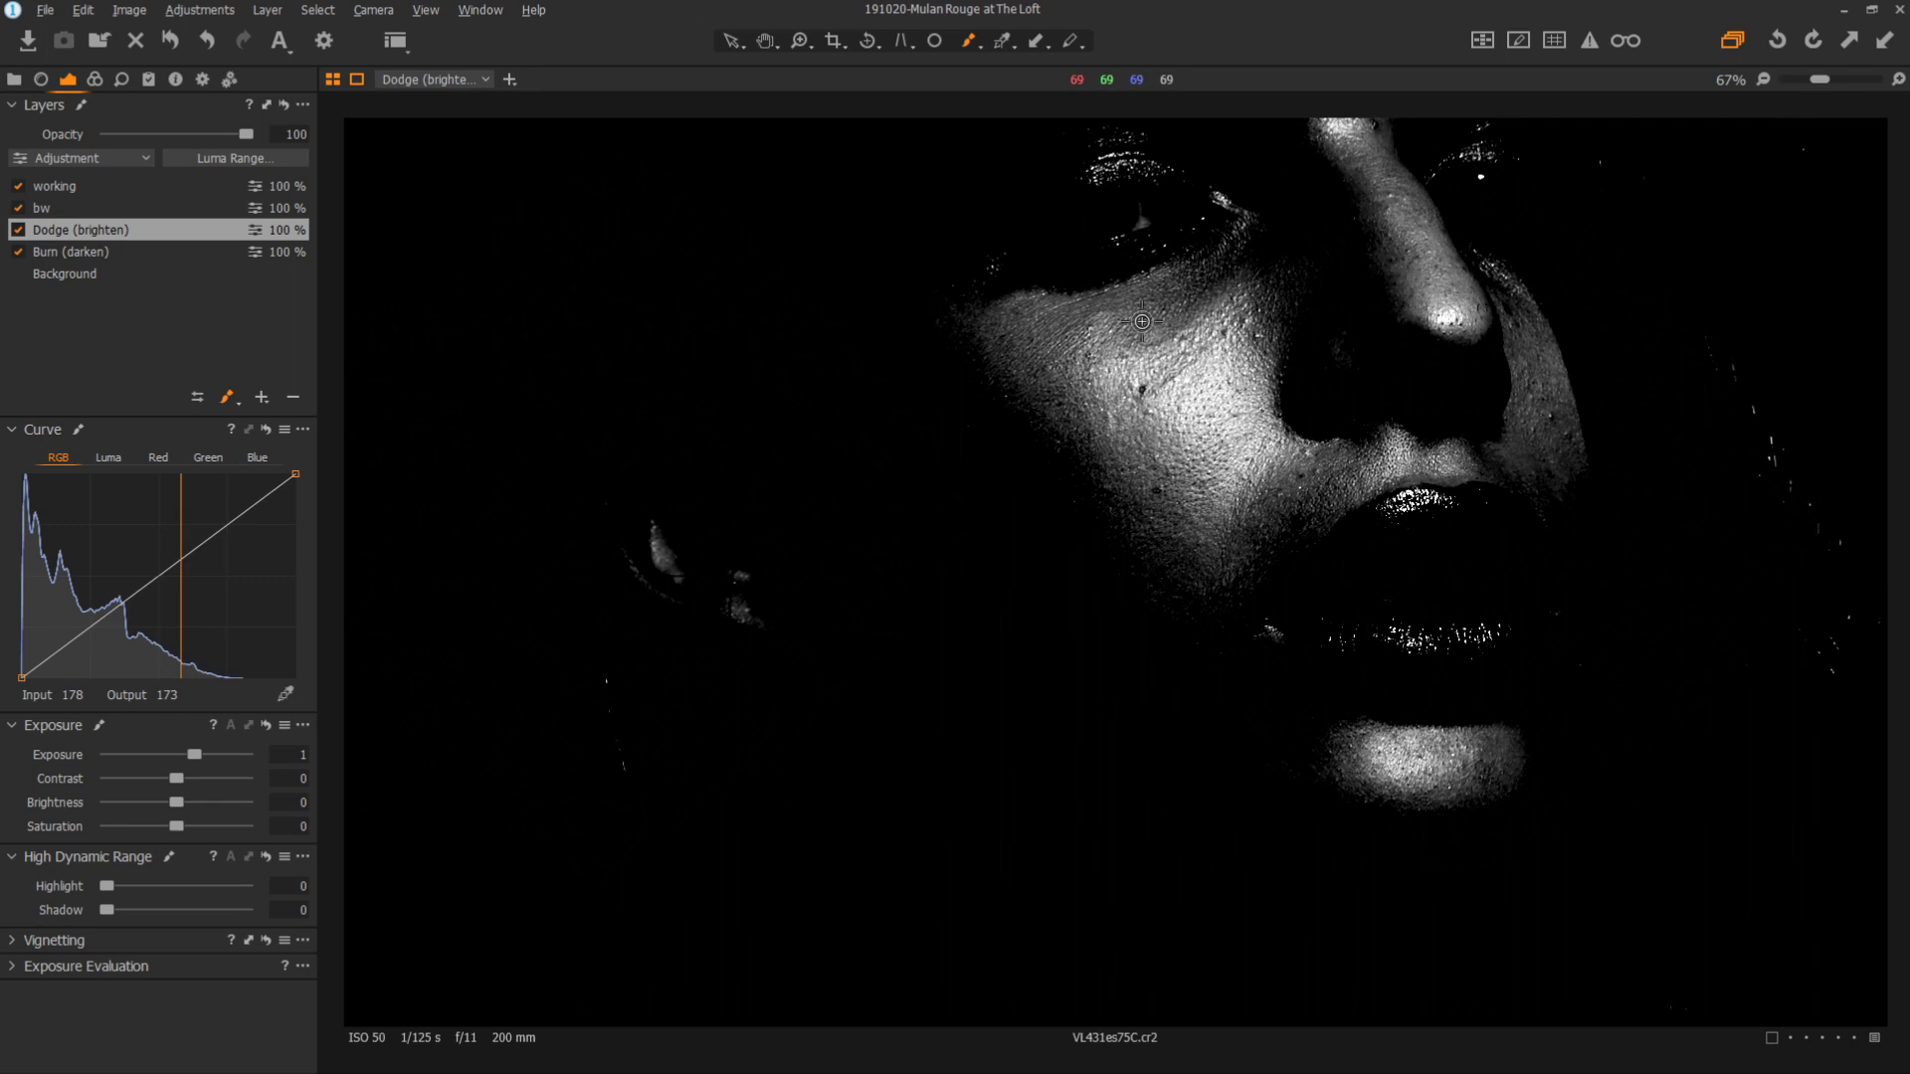
pyautogui.rightClick(1095, 338)
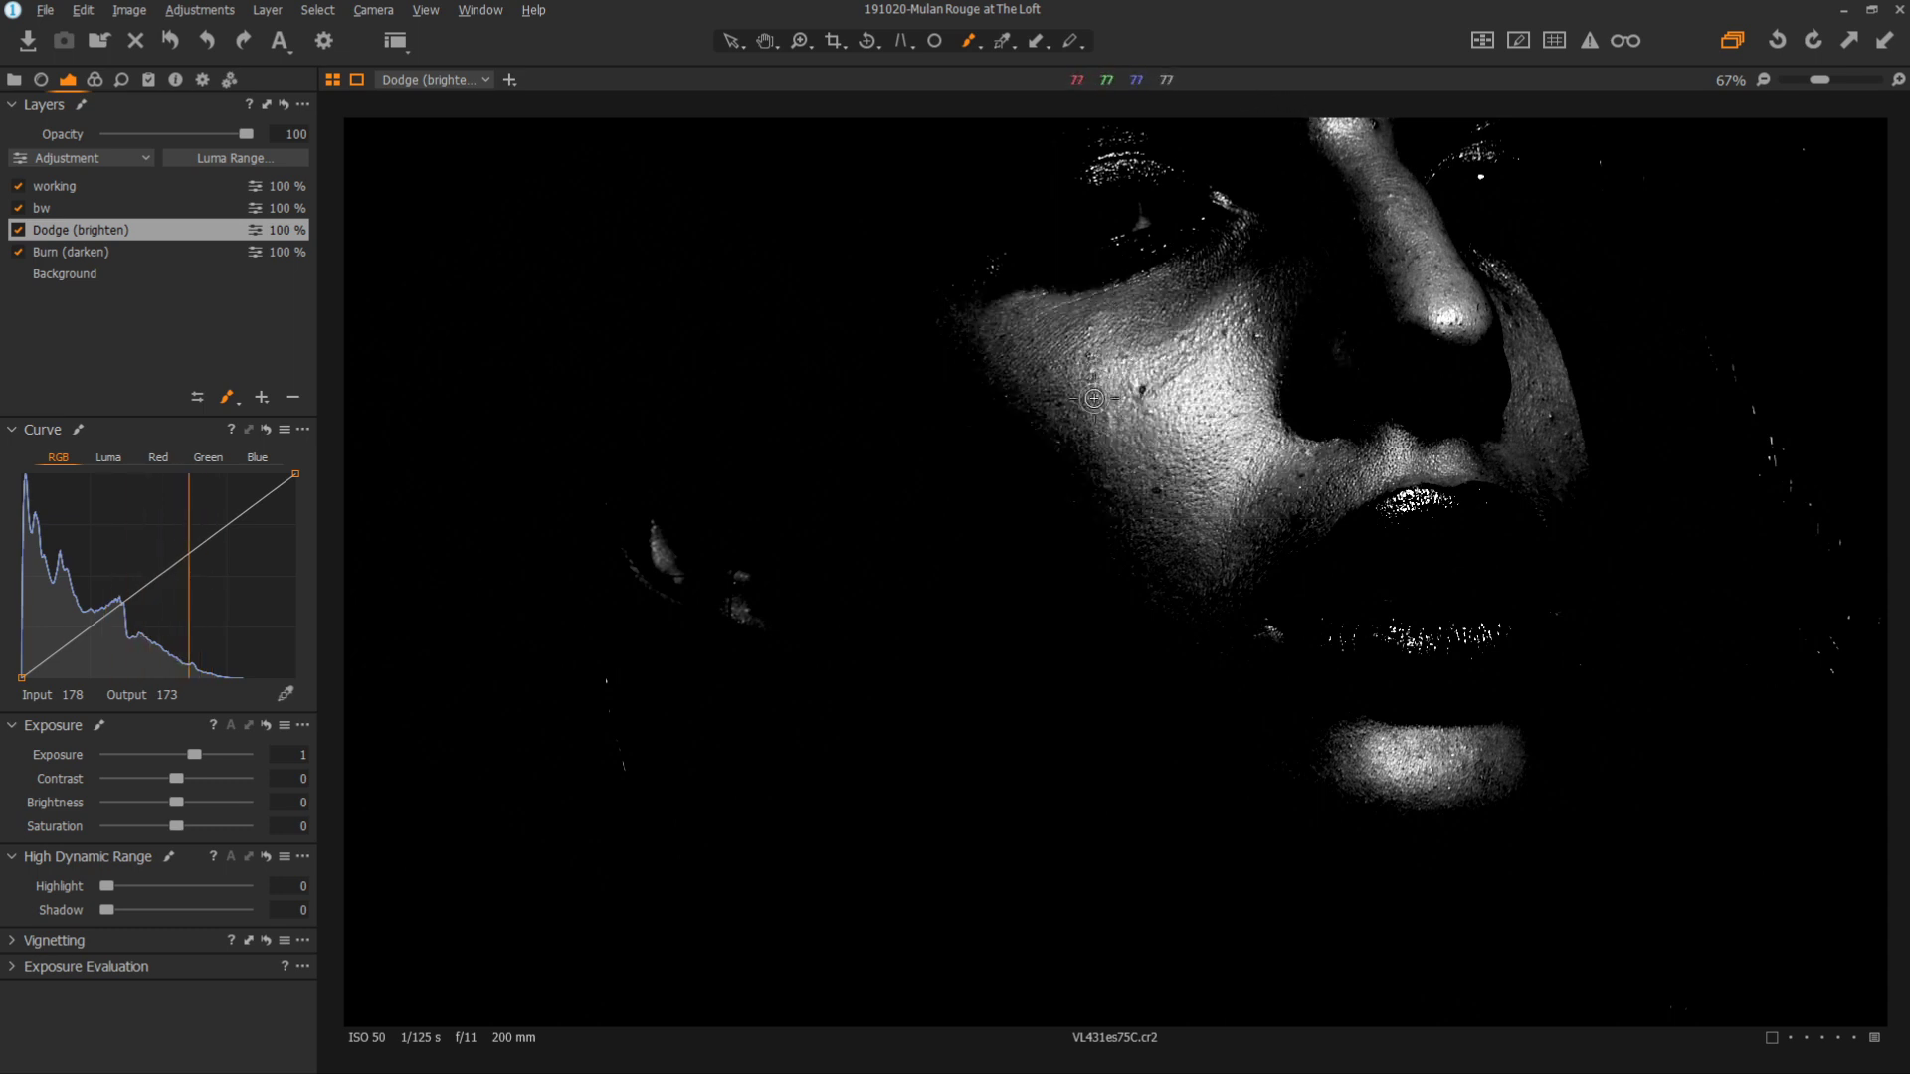
pyautogui.moveTo(1054, 388)
pyautogui.mouseDown()
pyautogui.moveTo(1146, 380)
pyautogui.moveTo(1015, 348)
pyautogui.moveTo(1034, 342)
pyautogui.mouseUp()
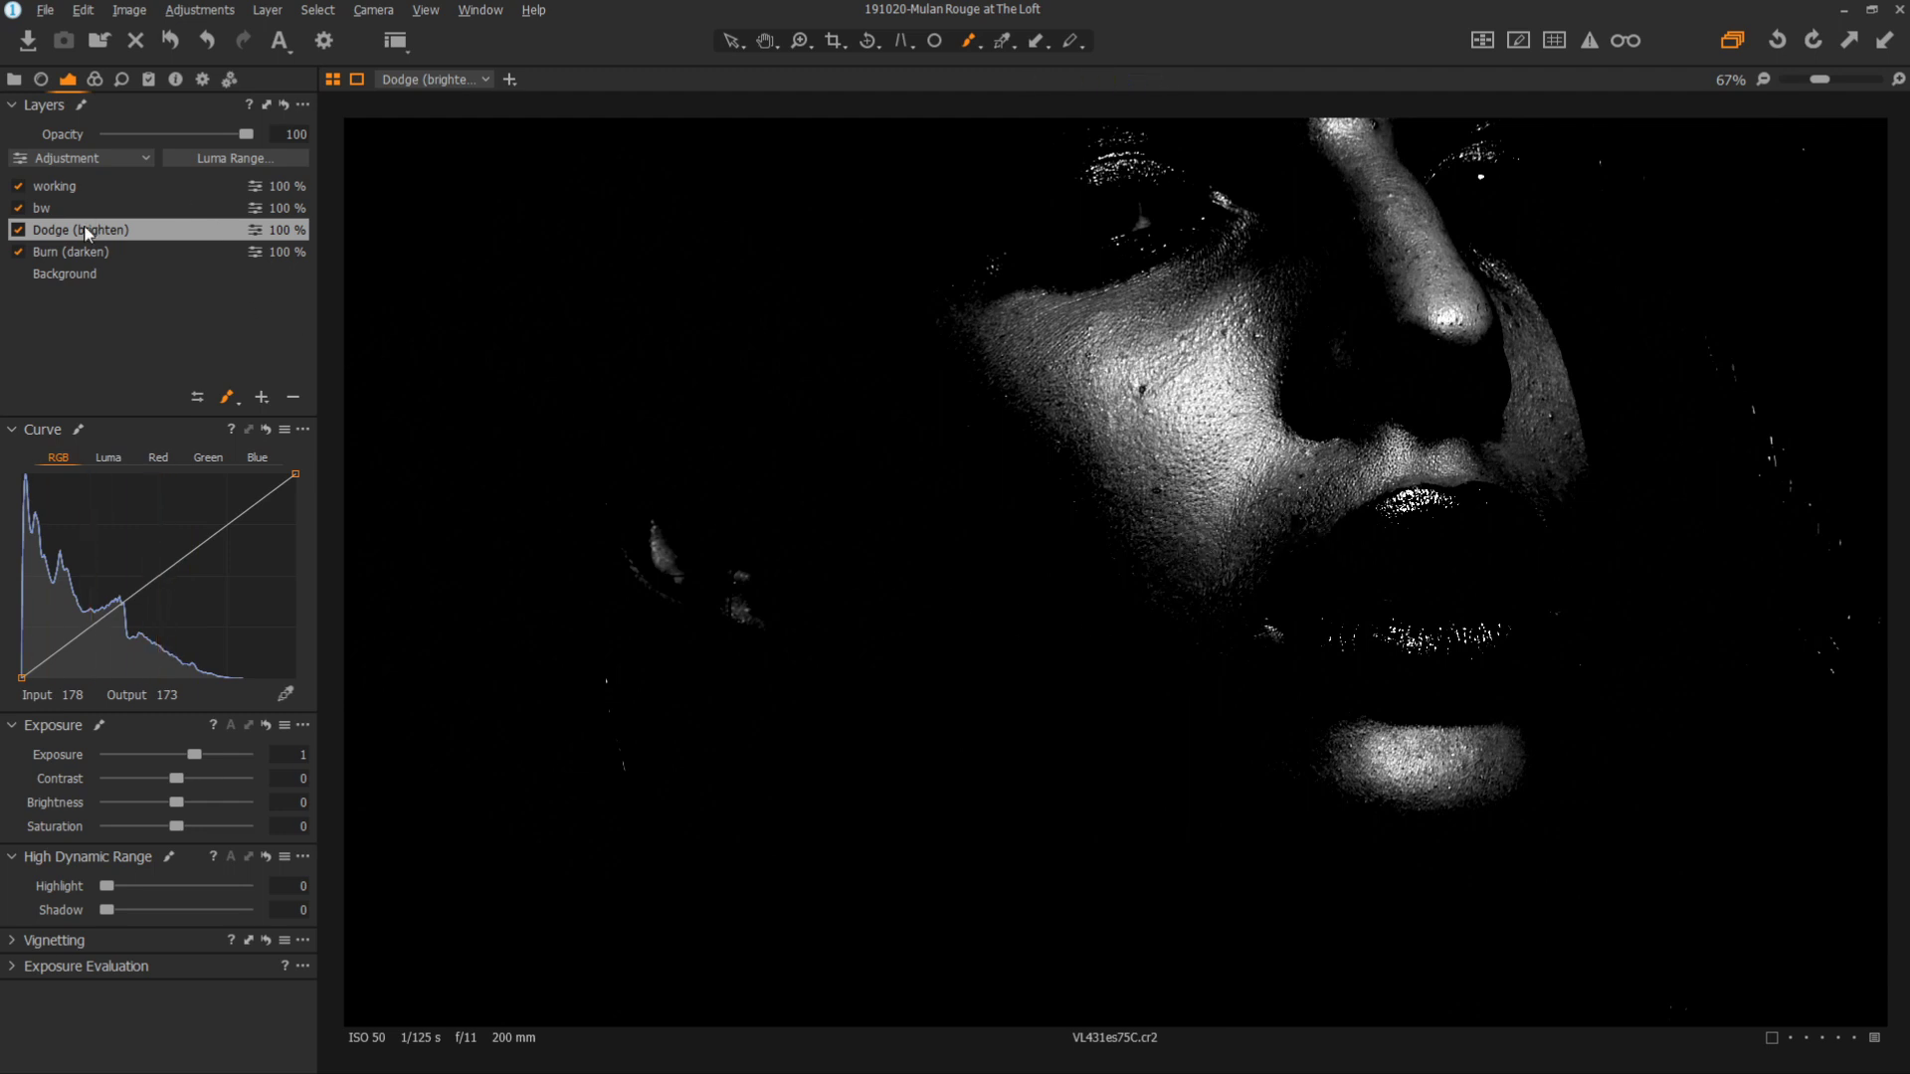
# Lift the working check curve's midtones with new points, then dodge-brighten the chin on Dodge (brighten).
pyautogui.click(87, 189)
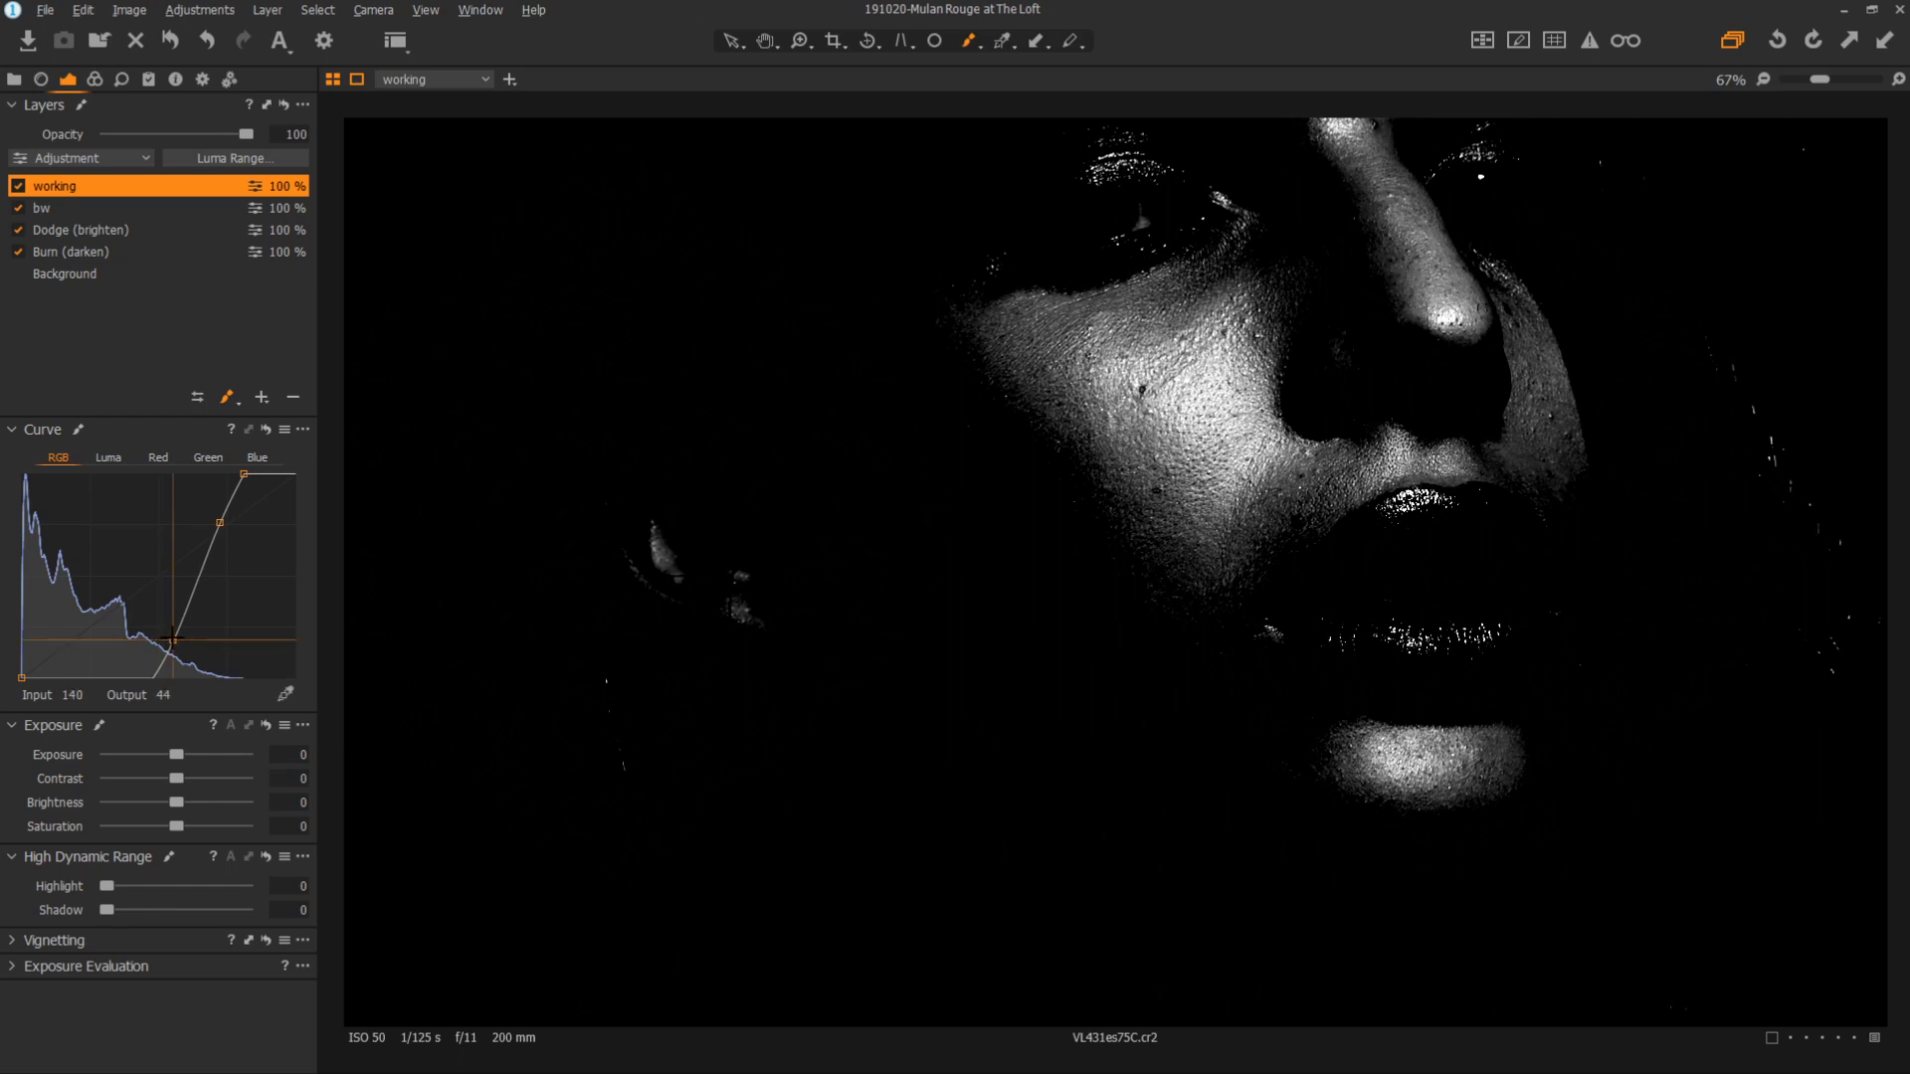
pyautogui.moveTo(173, 637); pyautogui.dragTo(152, 639)
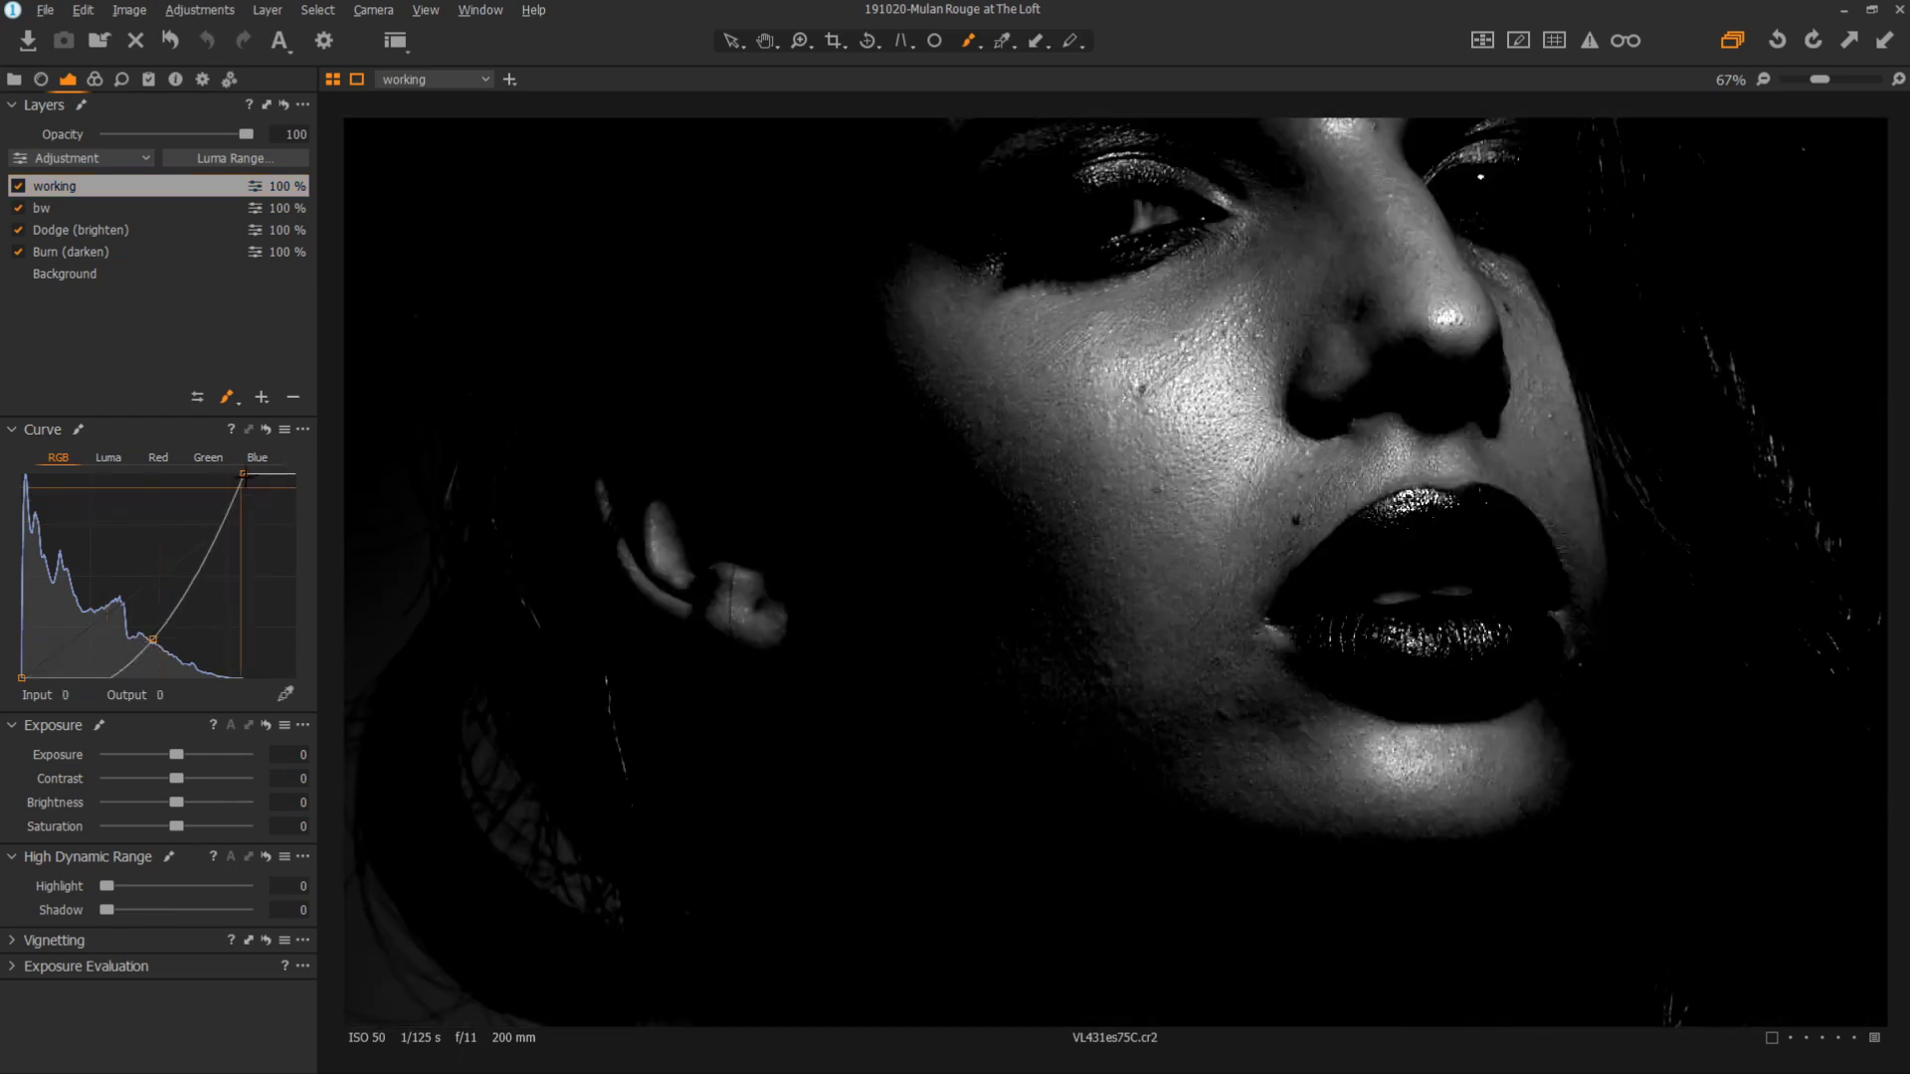
pyautogui.moveTo(244, 470); pyautogui.dragTo(241, 473)
pyautogui.moveTo(202, 537); pyautogui.dragTo(198, 506)
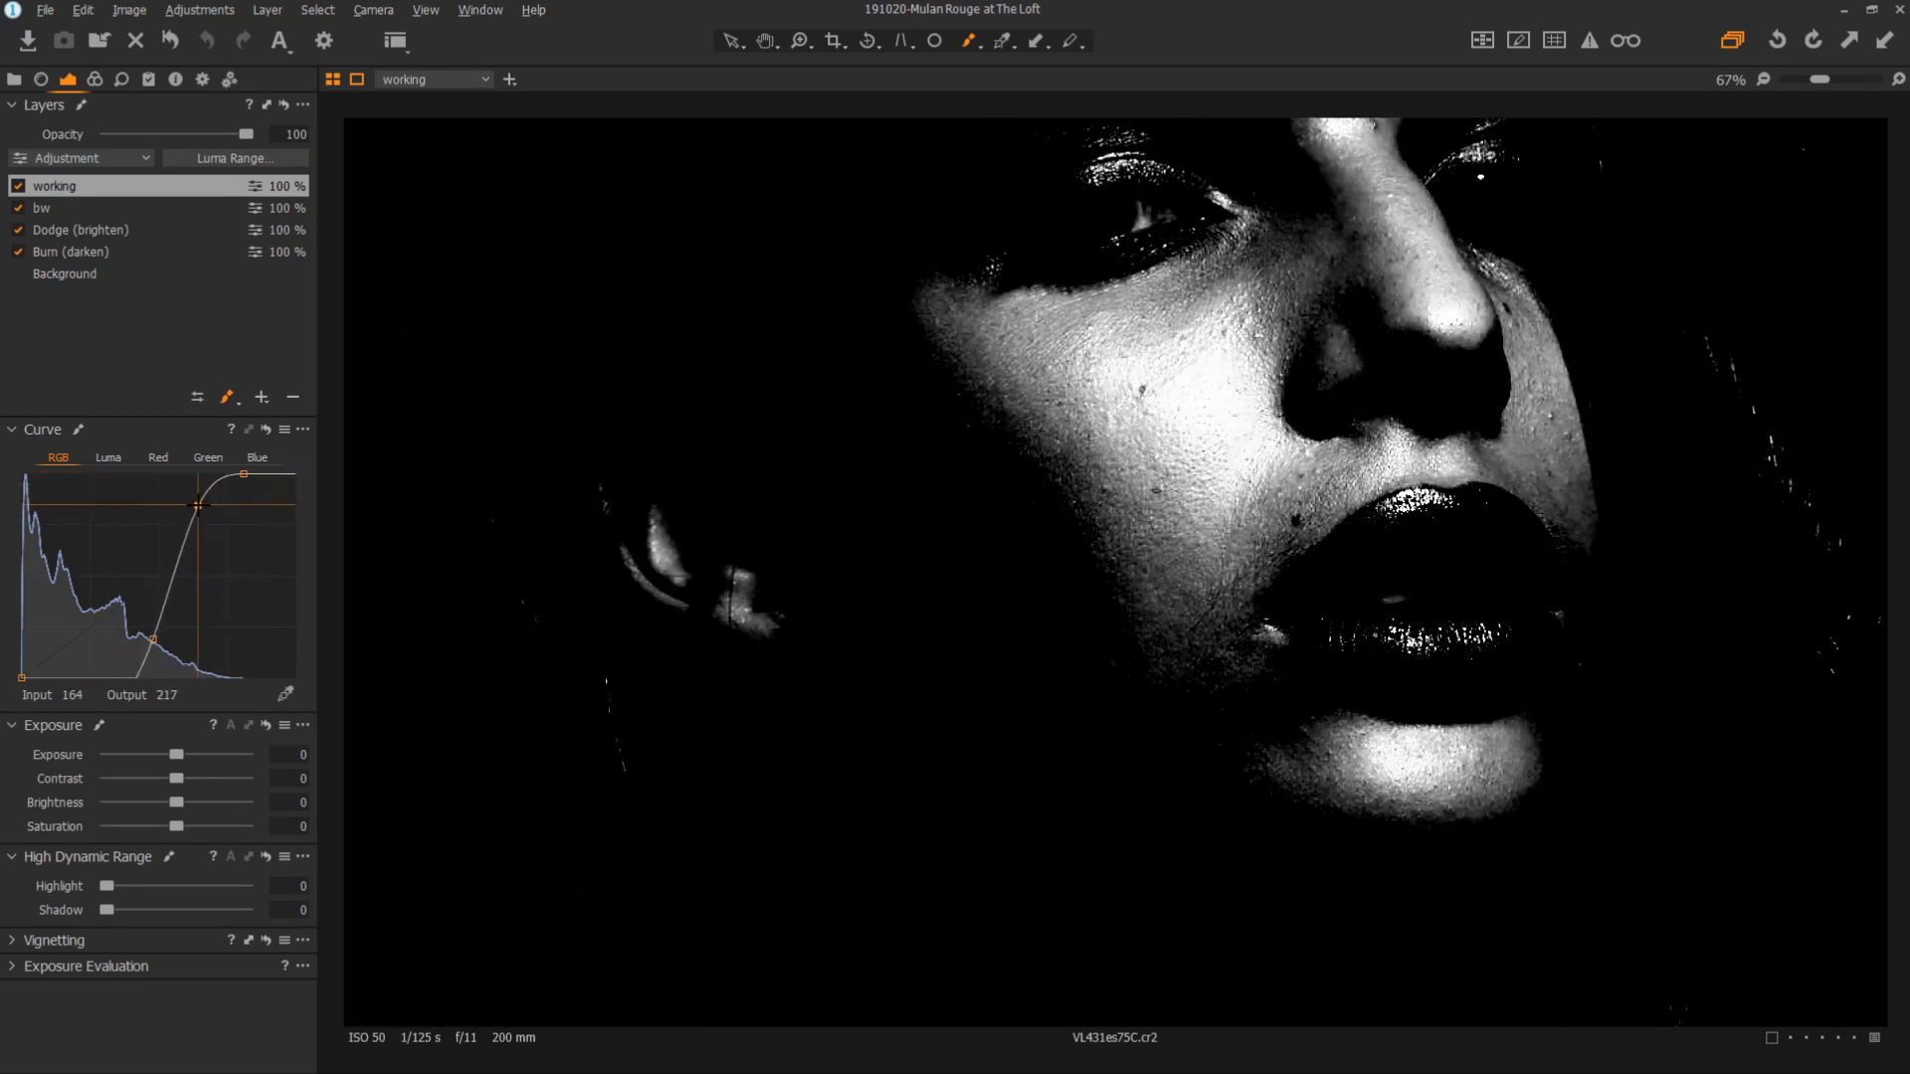
pyautogui.click(153, 638)
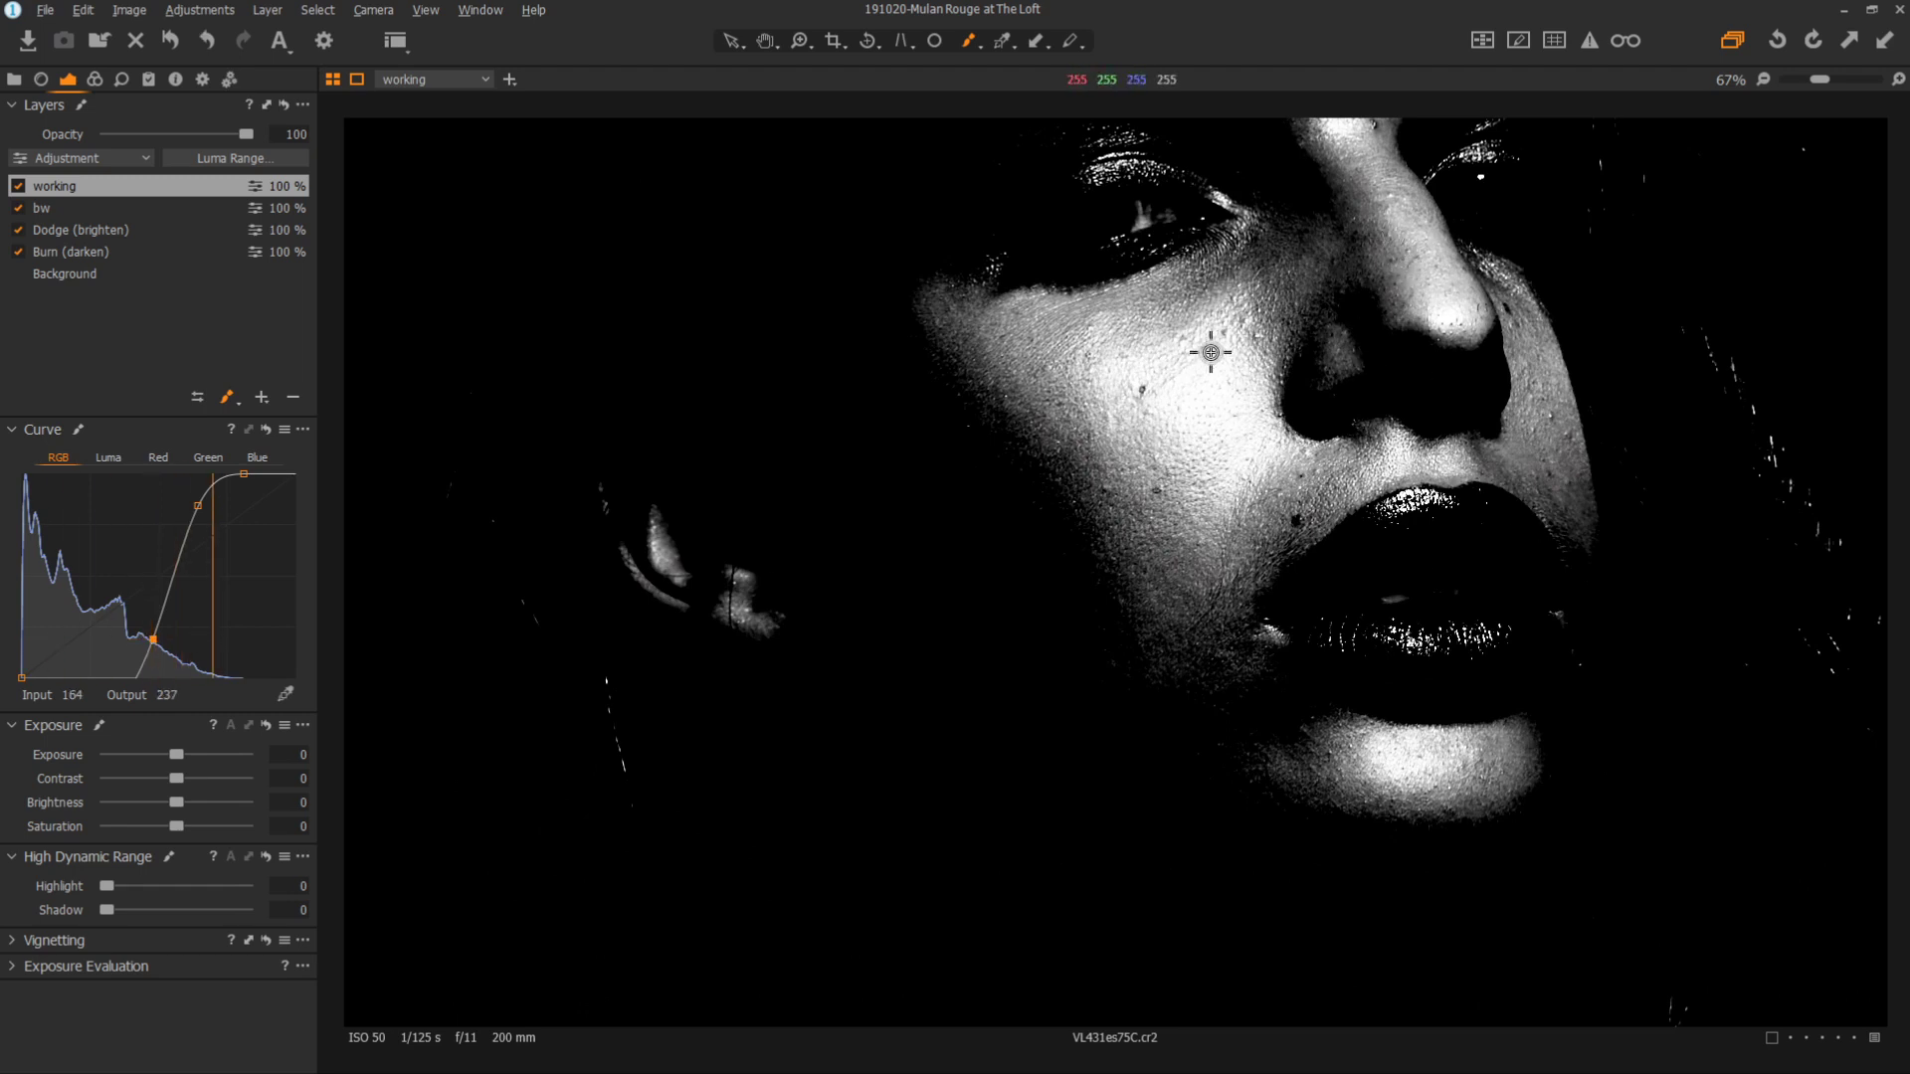
pyautogui.click(118, 234)
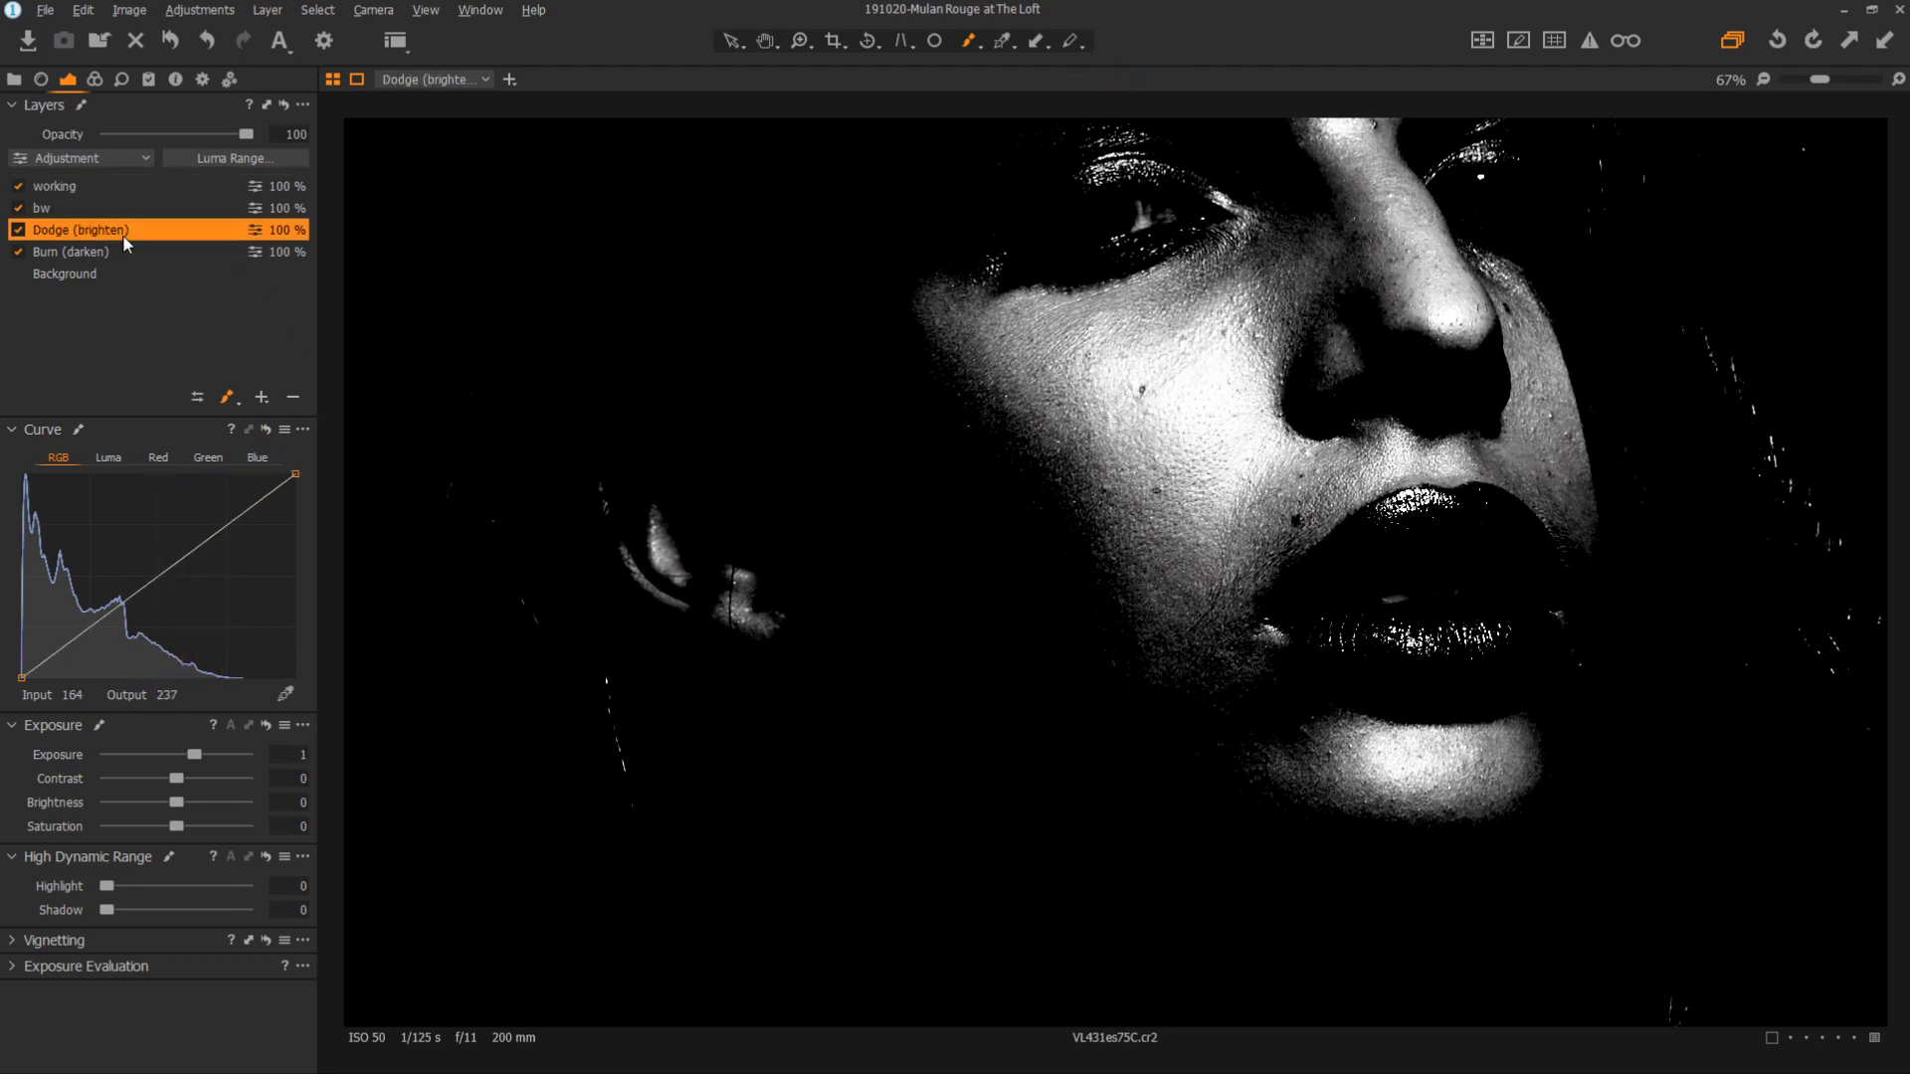
pyautogui.moveTo(1331, 783); pyautogui.dragTo(1367, 773)
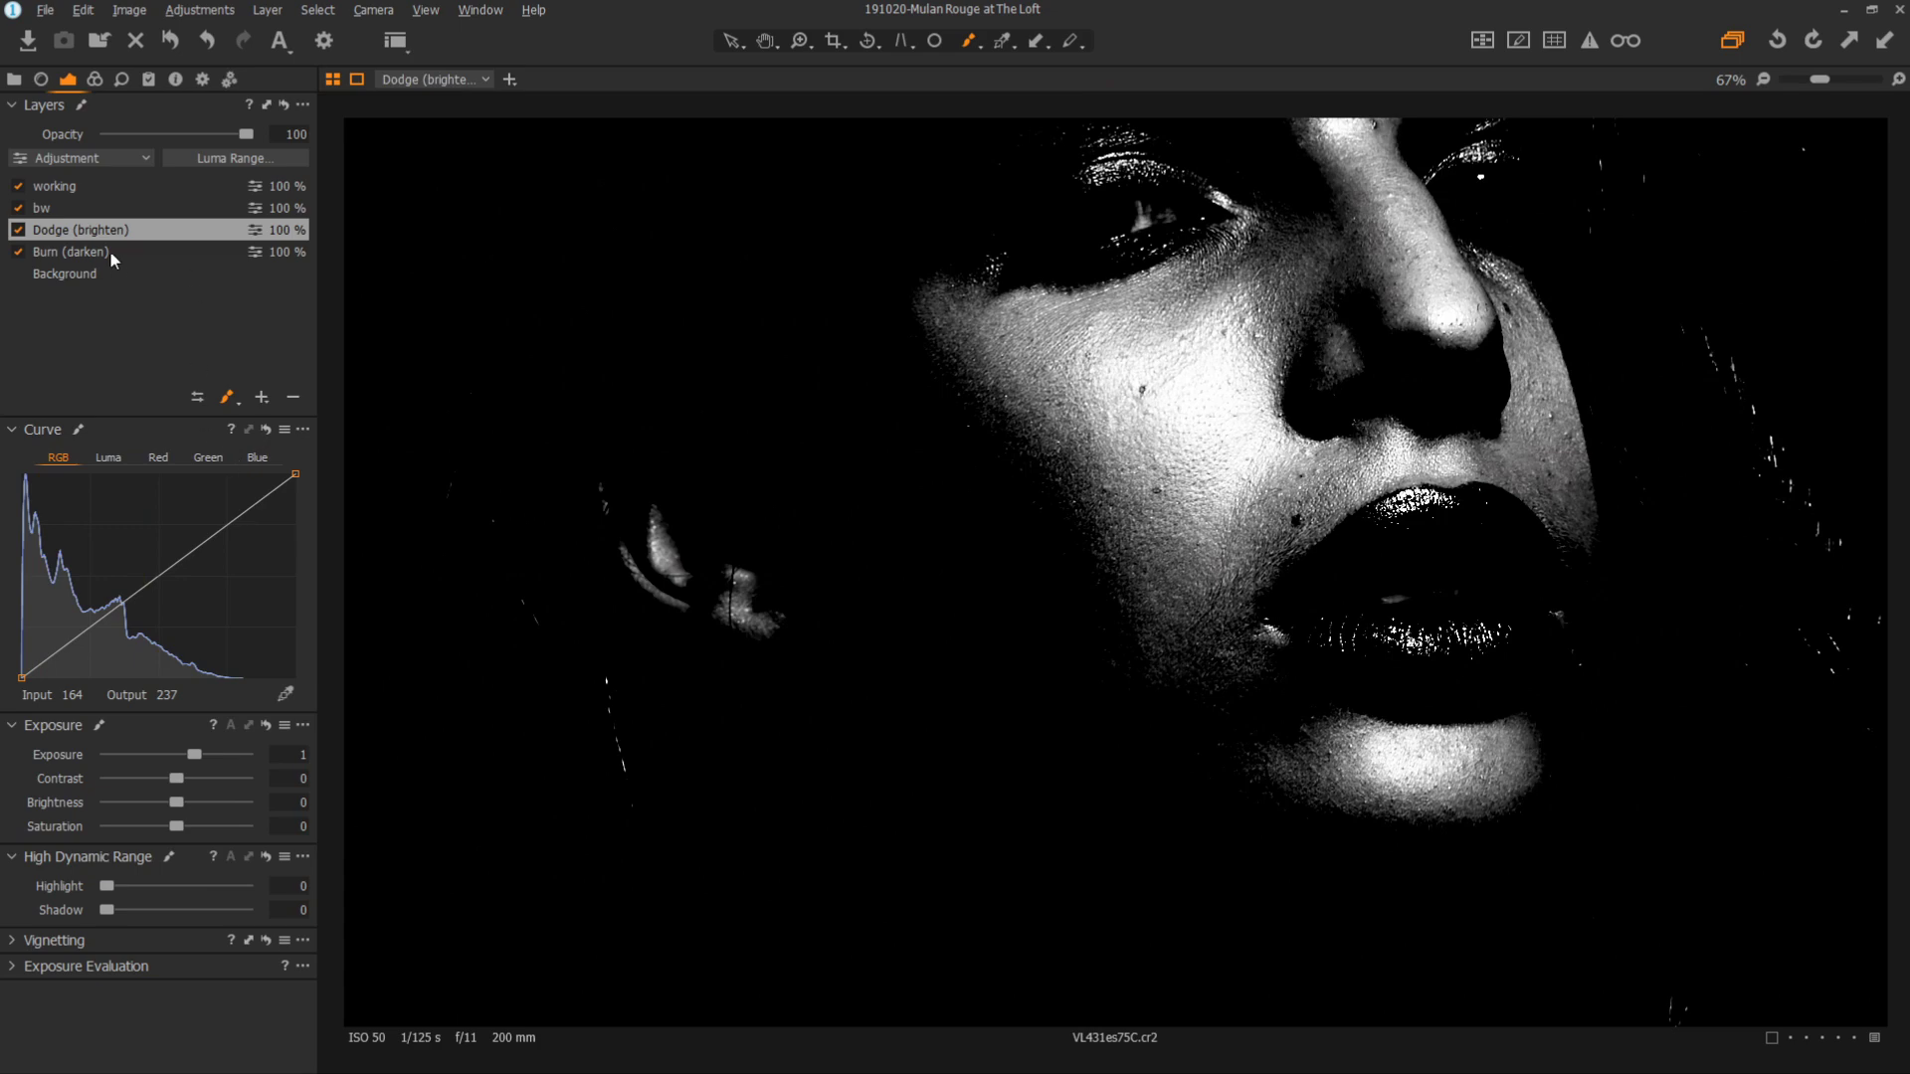
# Push a working check curve point up for near black-and-white contrast.
pyautogui.click(104, 187)
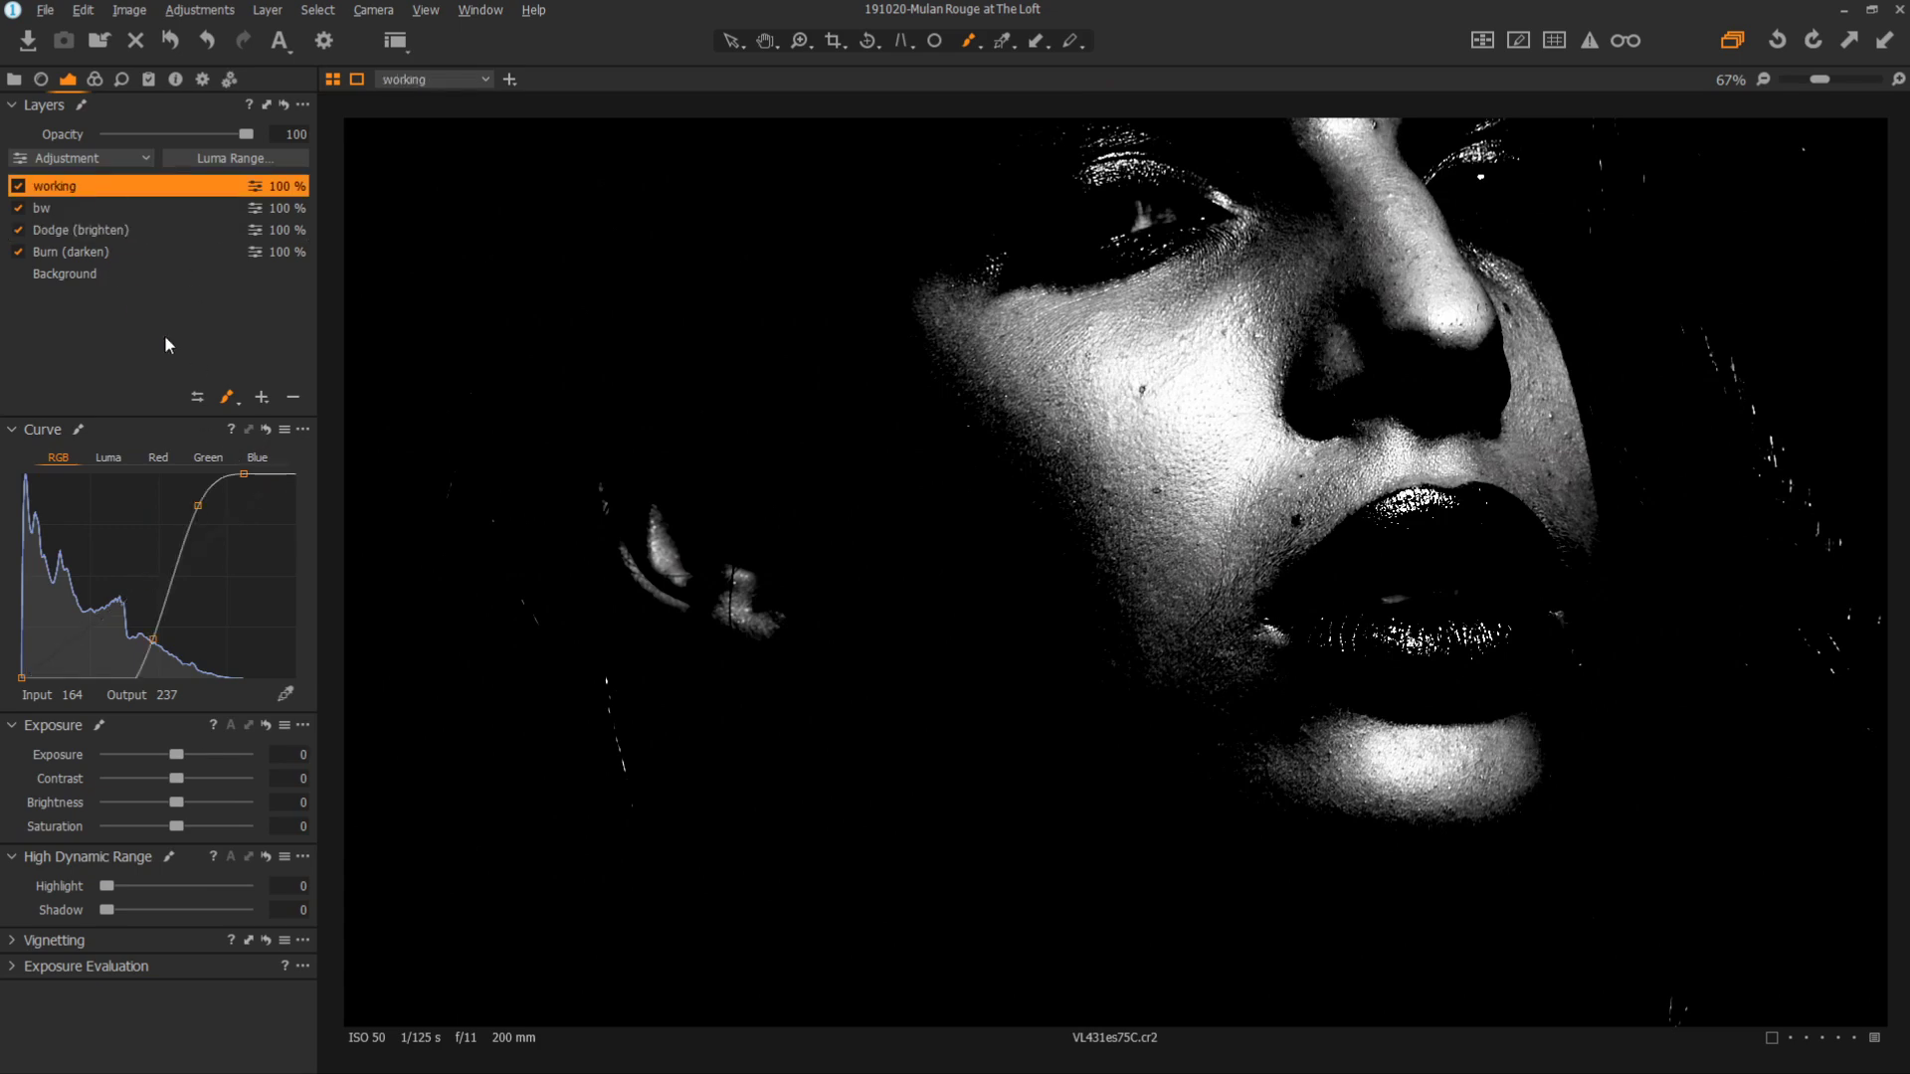
pyautogui.click(128, 641)
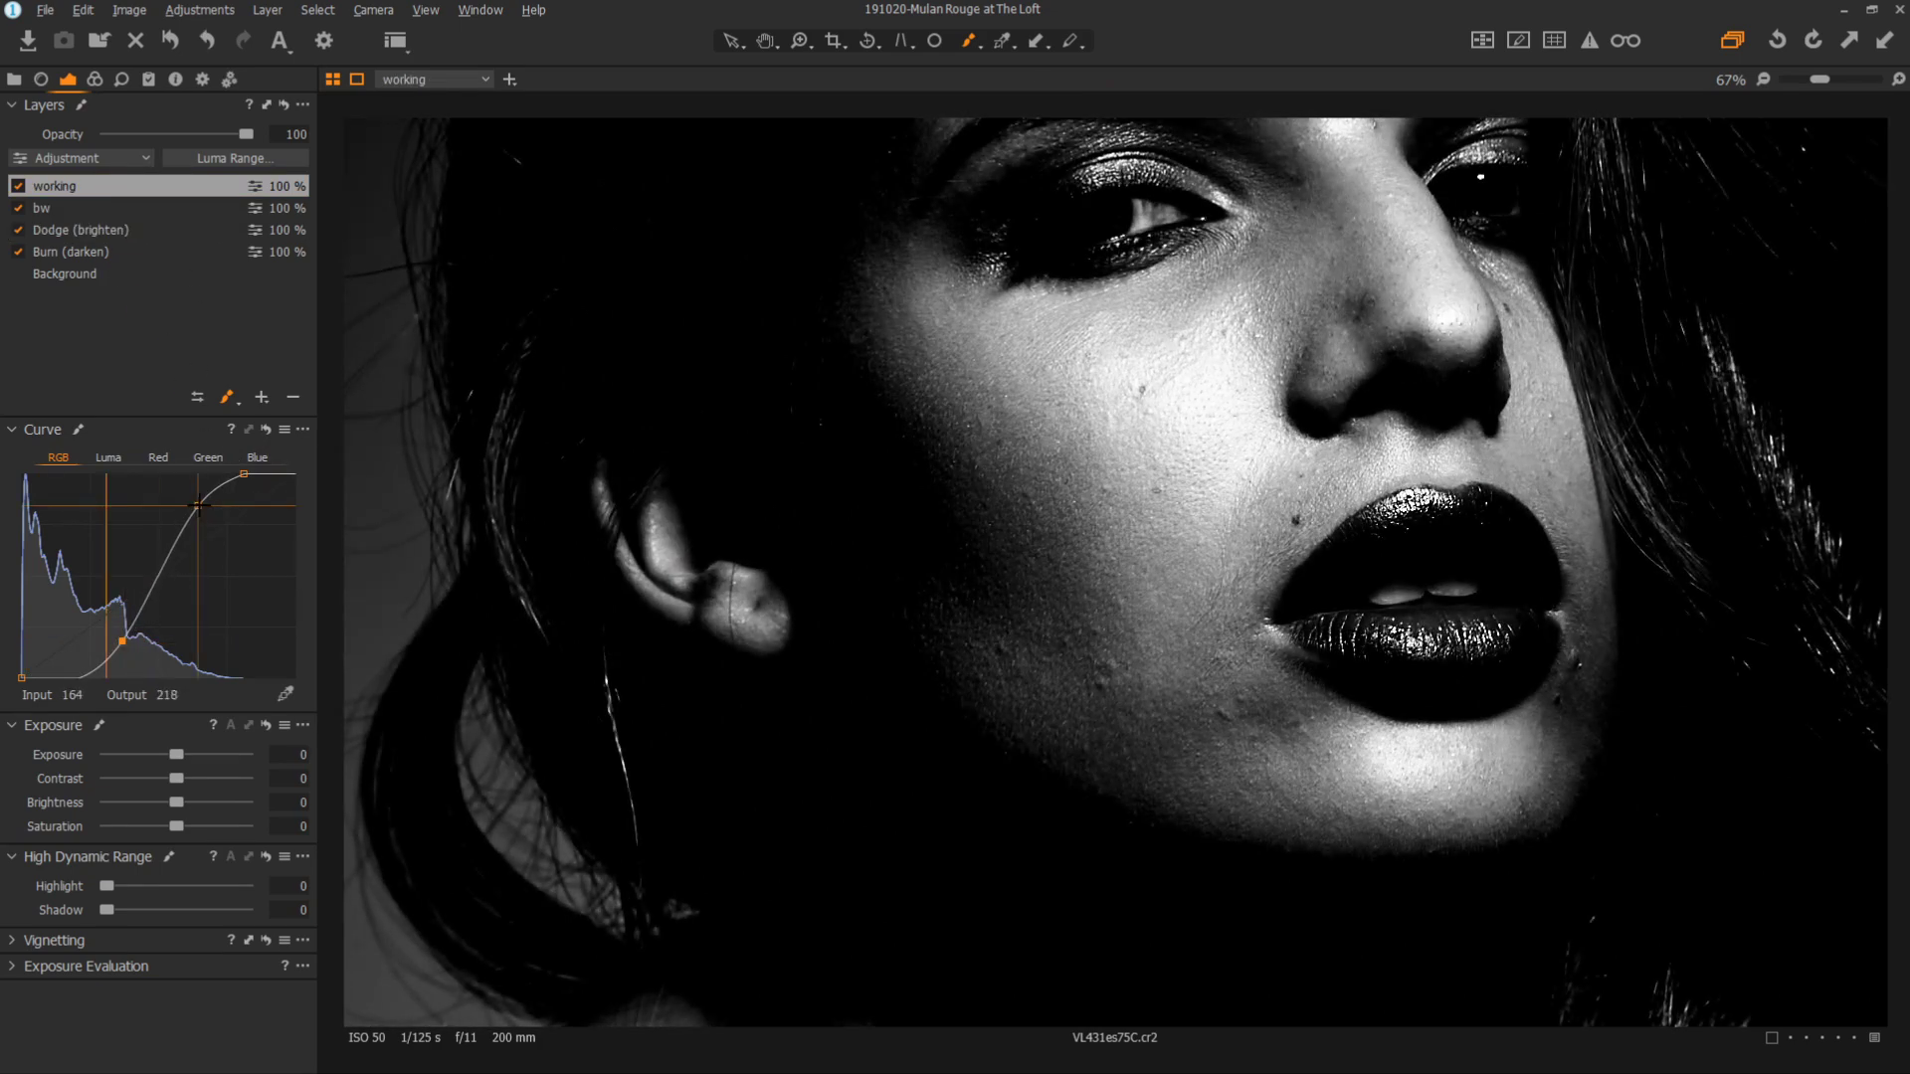
pyautogui.moveTo(199, 505); pyautogui.dragTo(159, 475)
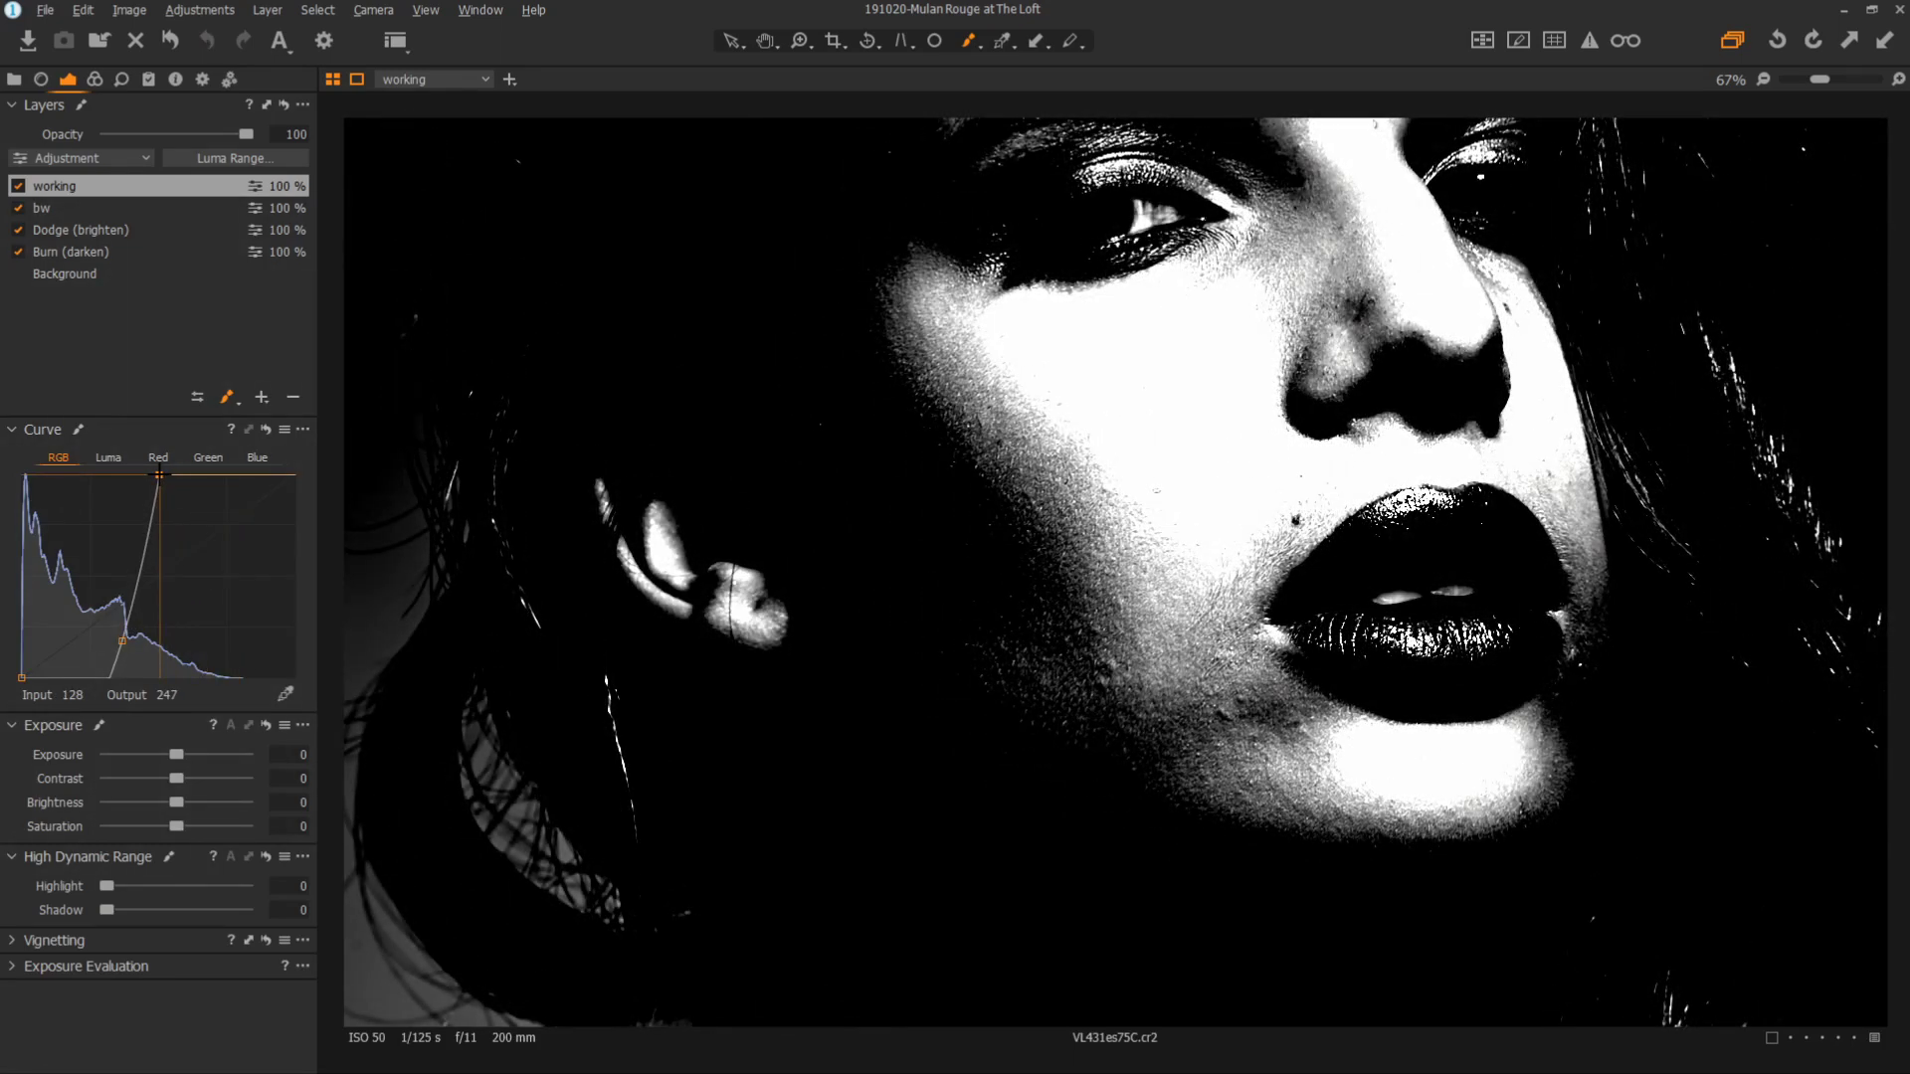
# Zoom to 100% on the lips and dodge-brighten the skin beside the mouth on Dodge (brighten).
pyautogui.press('z')
pyautogui.click(1259, 773)
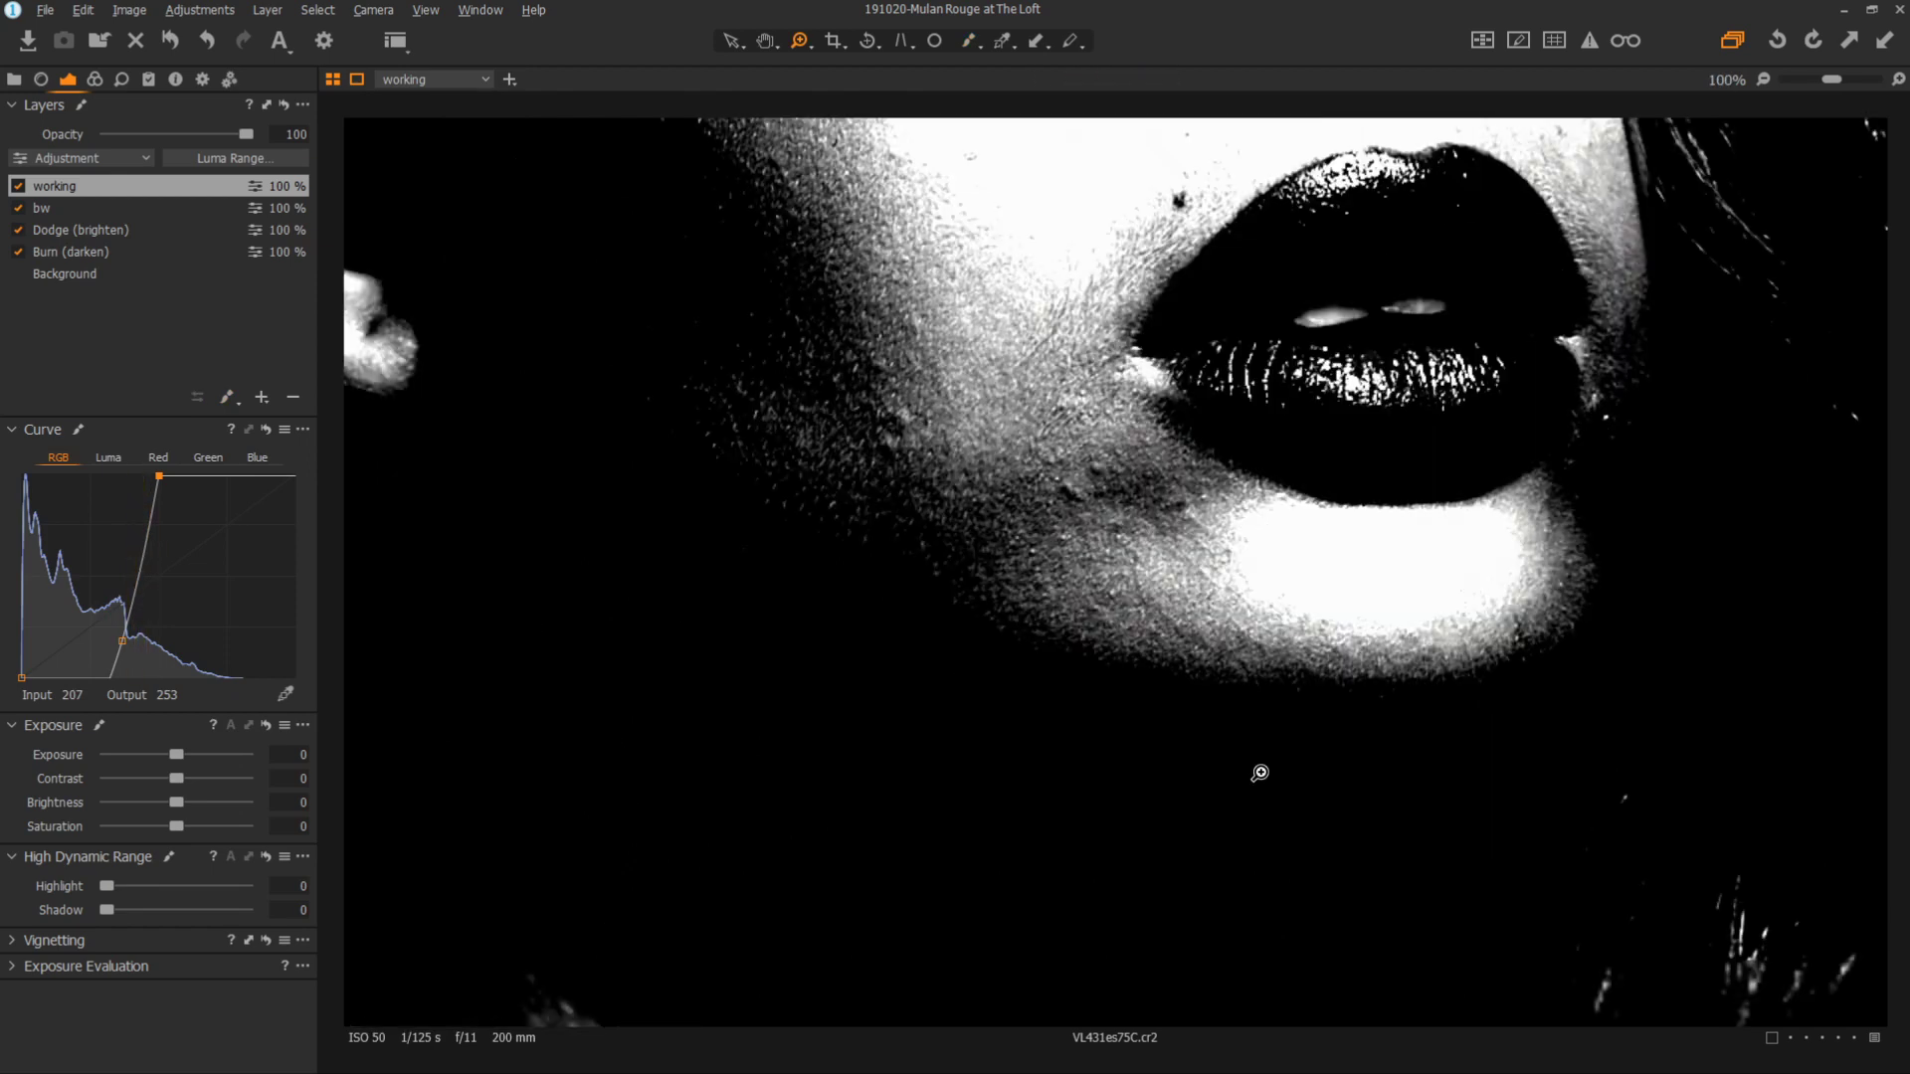
pyautogui.press('b')
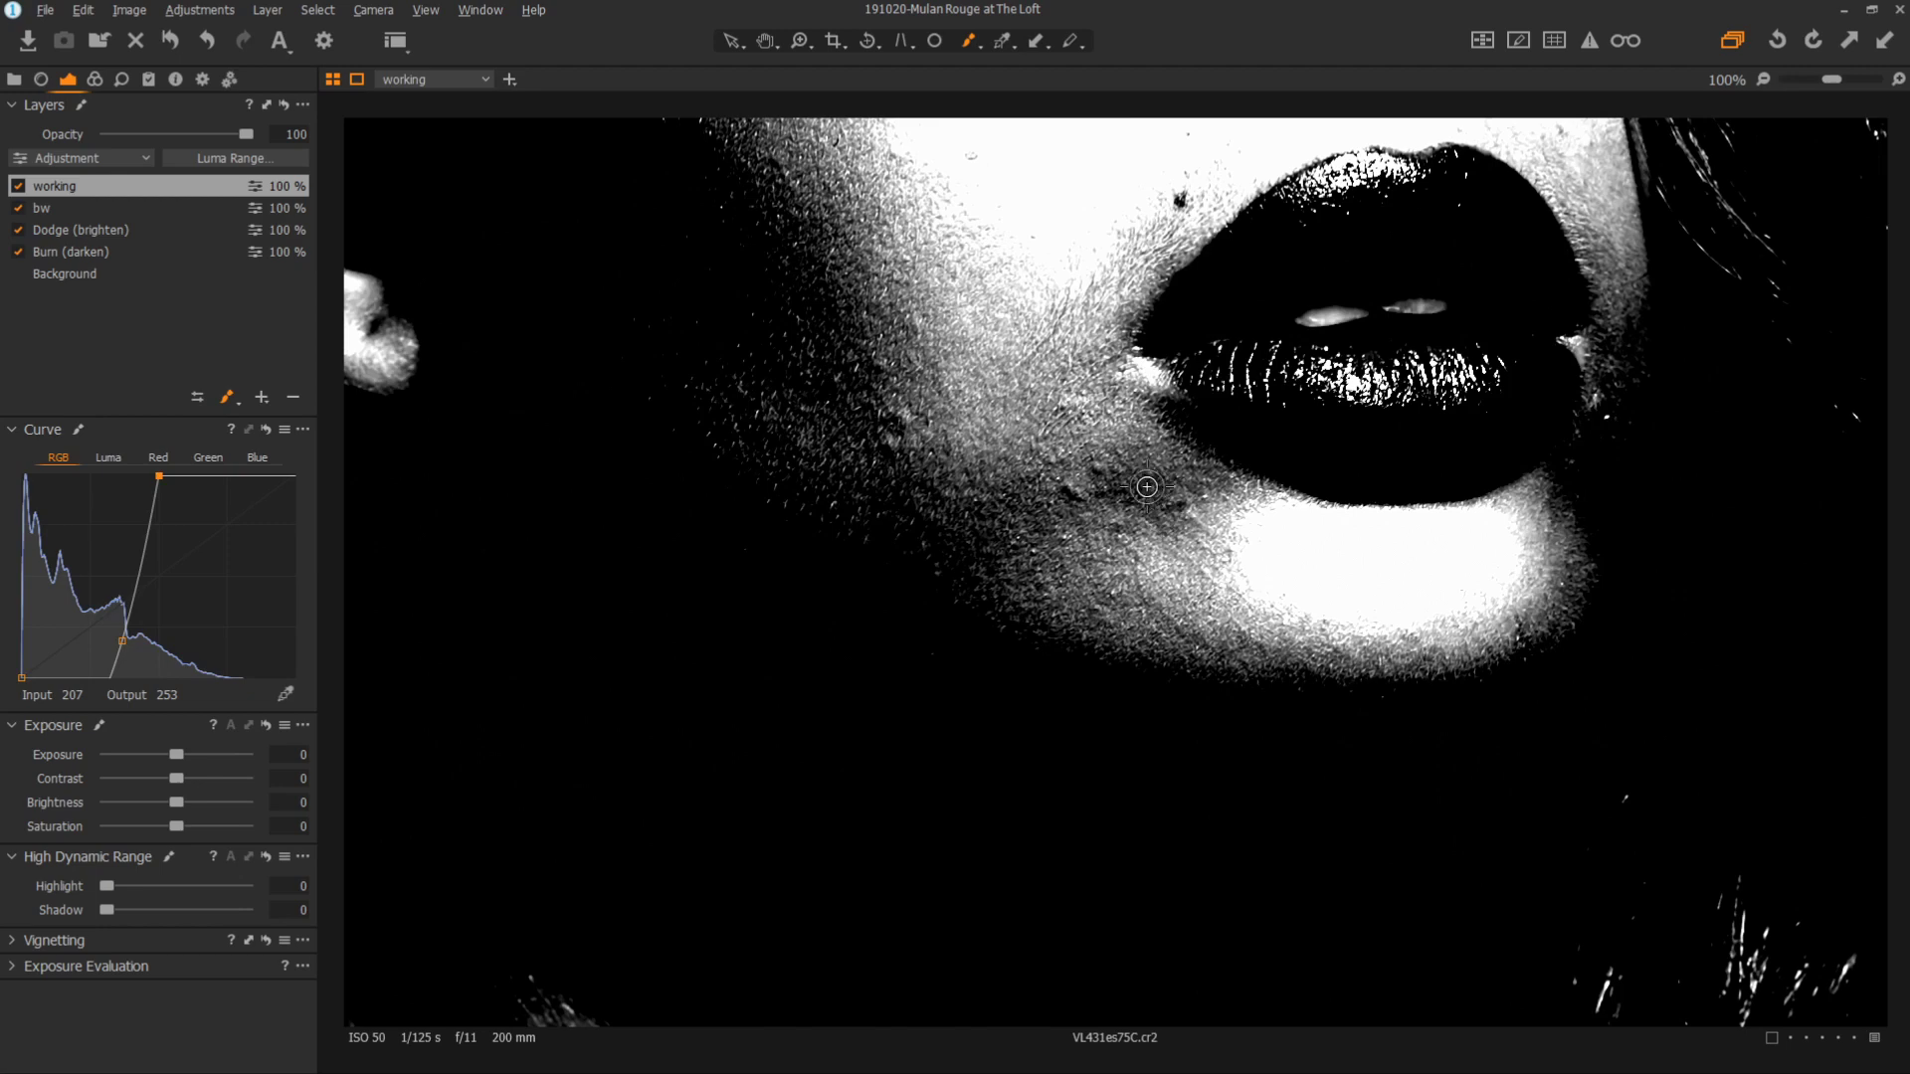
pyautogui.click(94, 231)
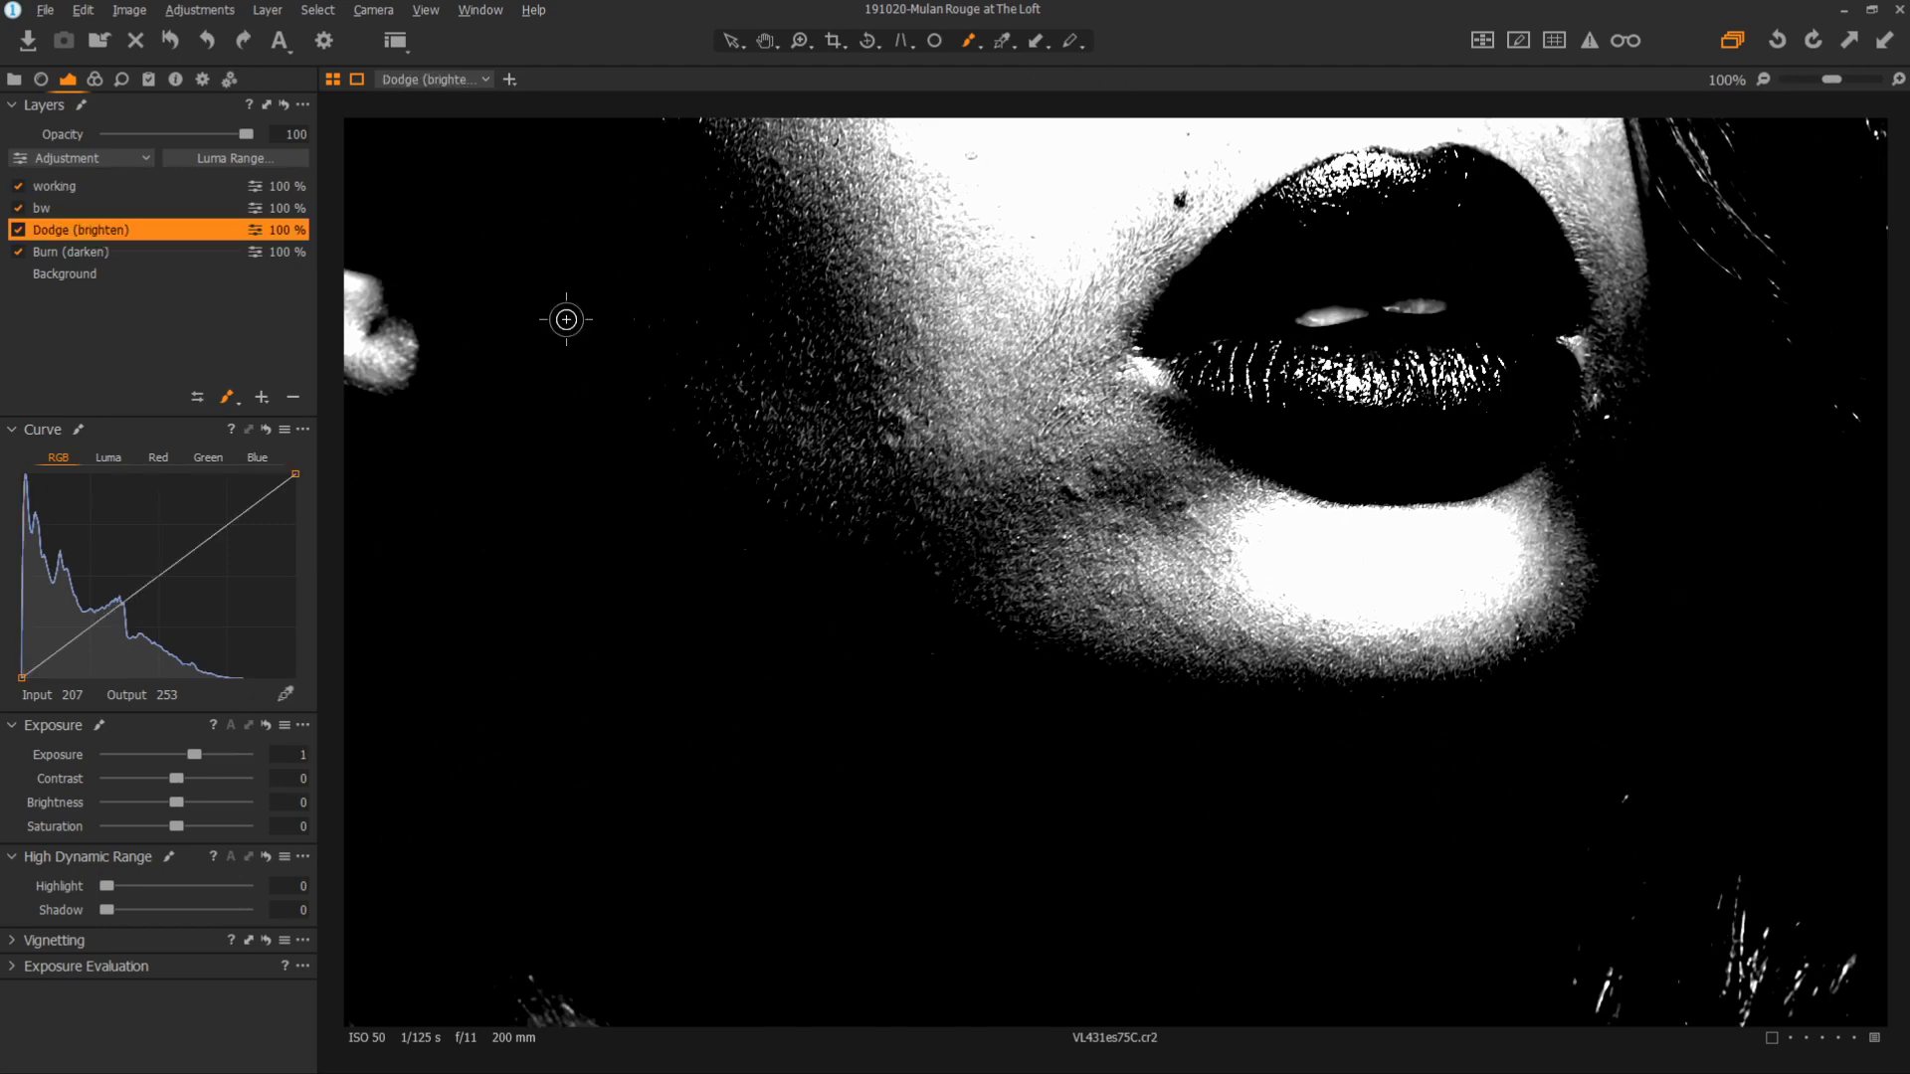
pyautogui.click(1114, 496)
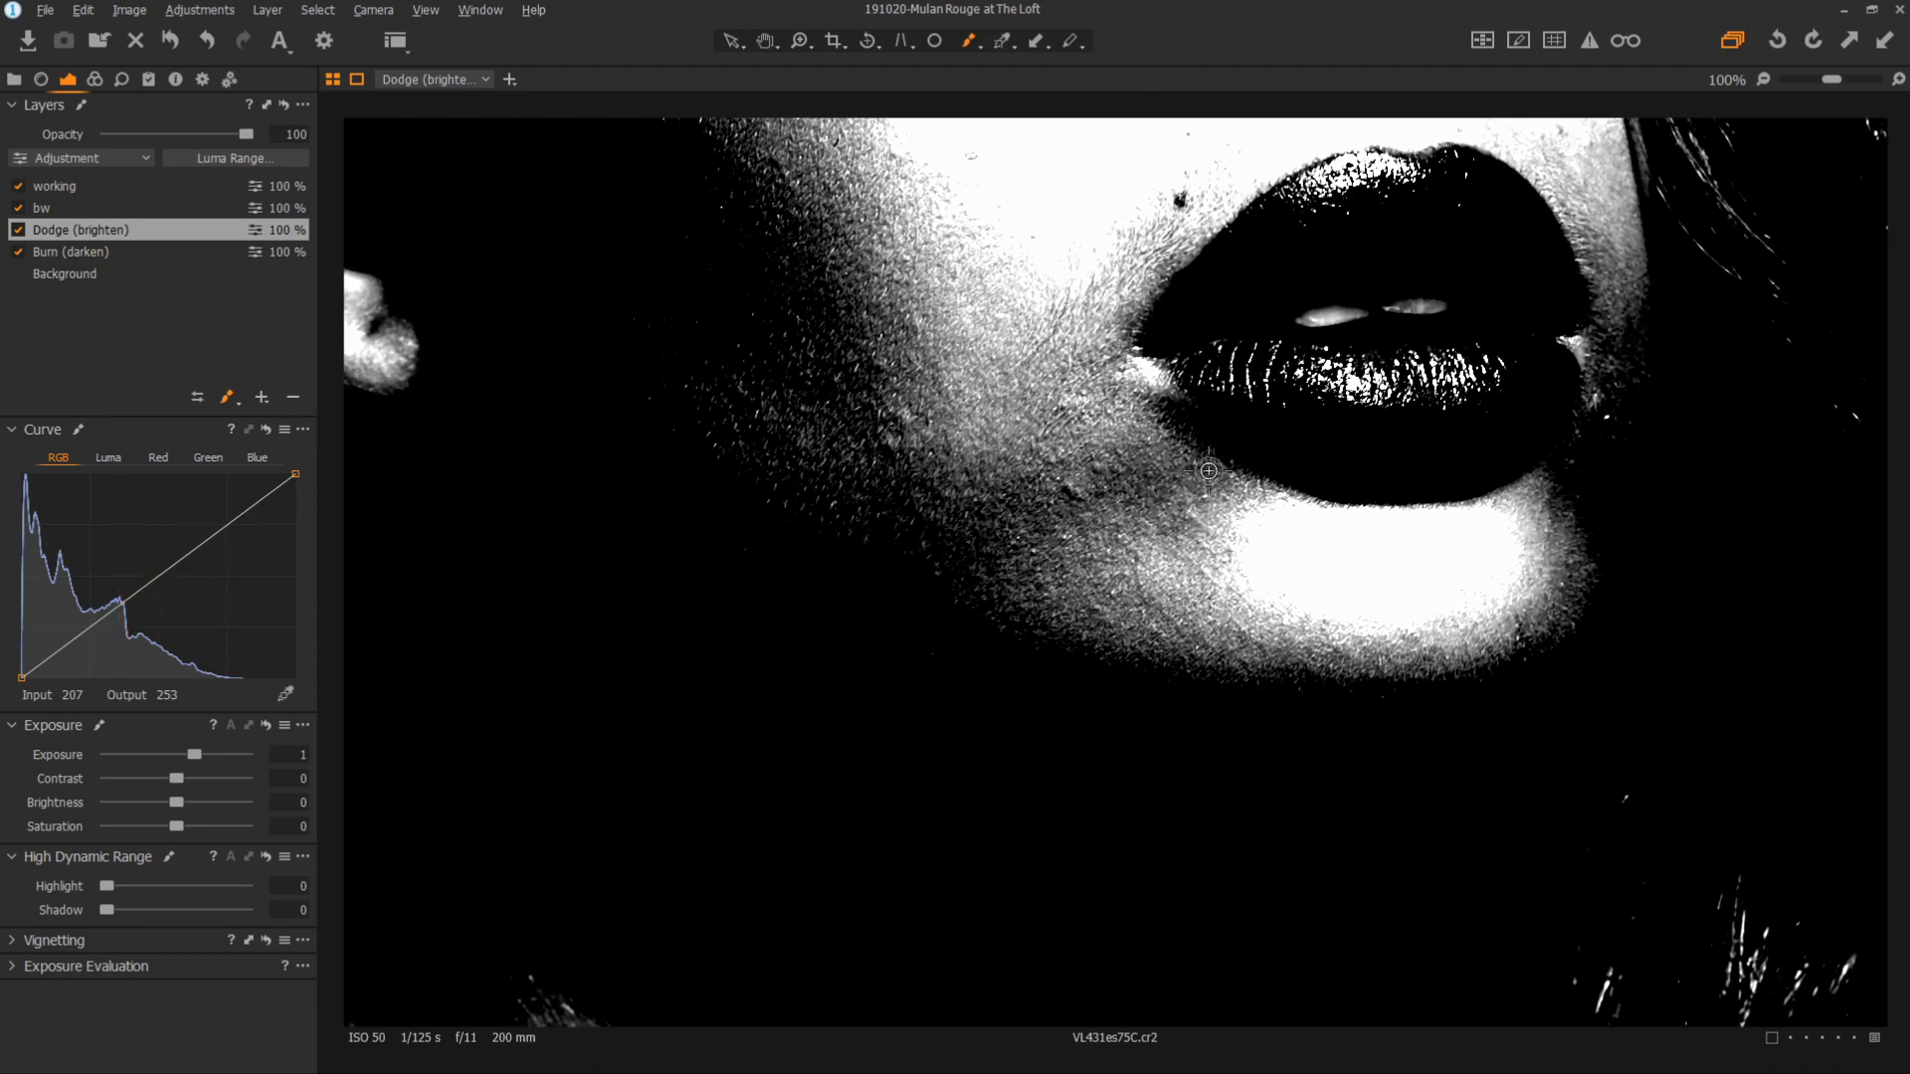
pyautogui.moveTo(1448, 278); pyautogui.dragTo(1437, 242)
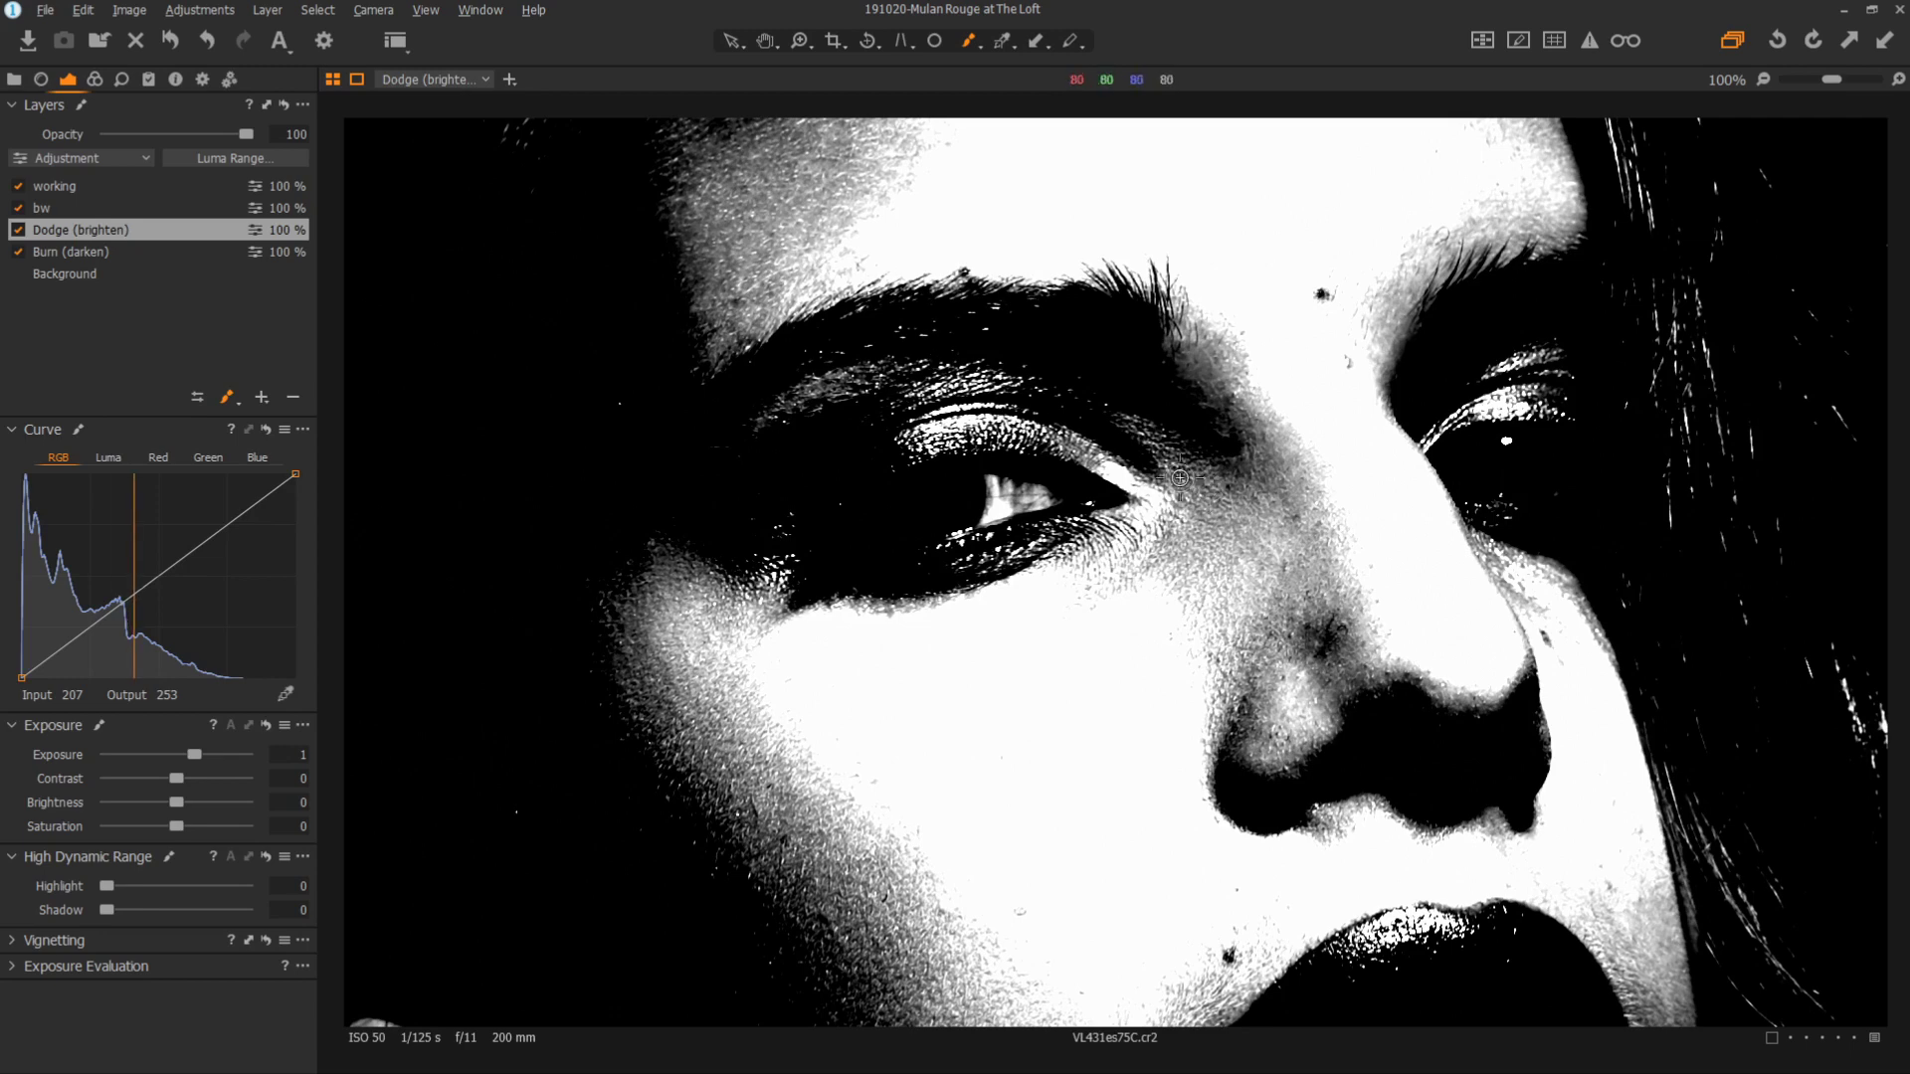
pyautogui.moveTo(1257, 365); pyautogui.dragTo(1226, 299)
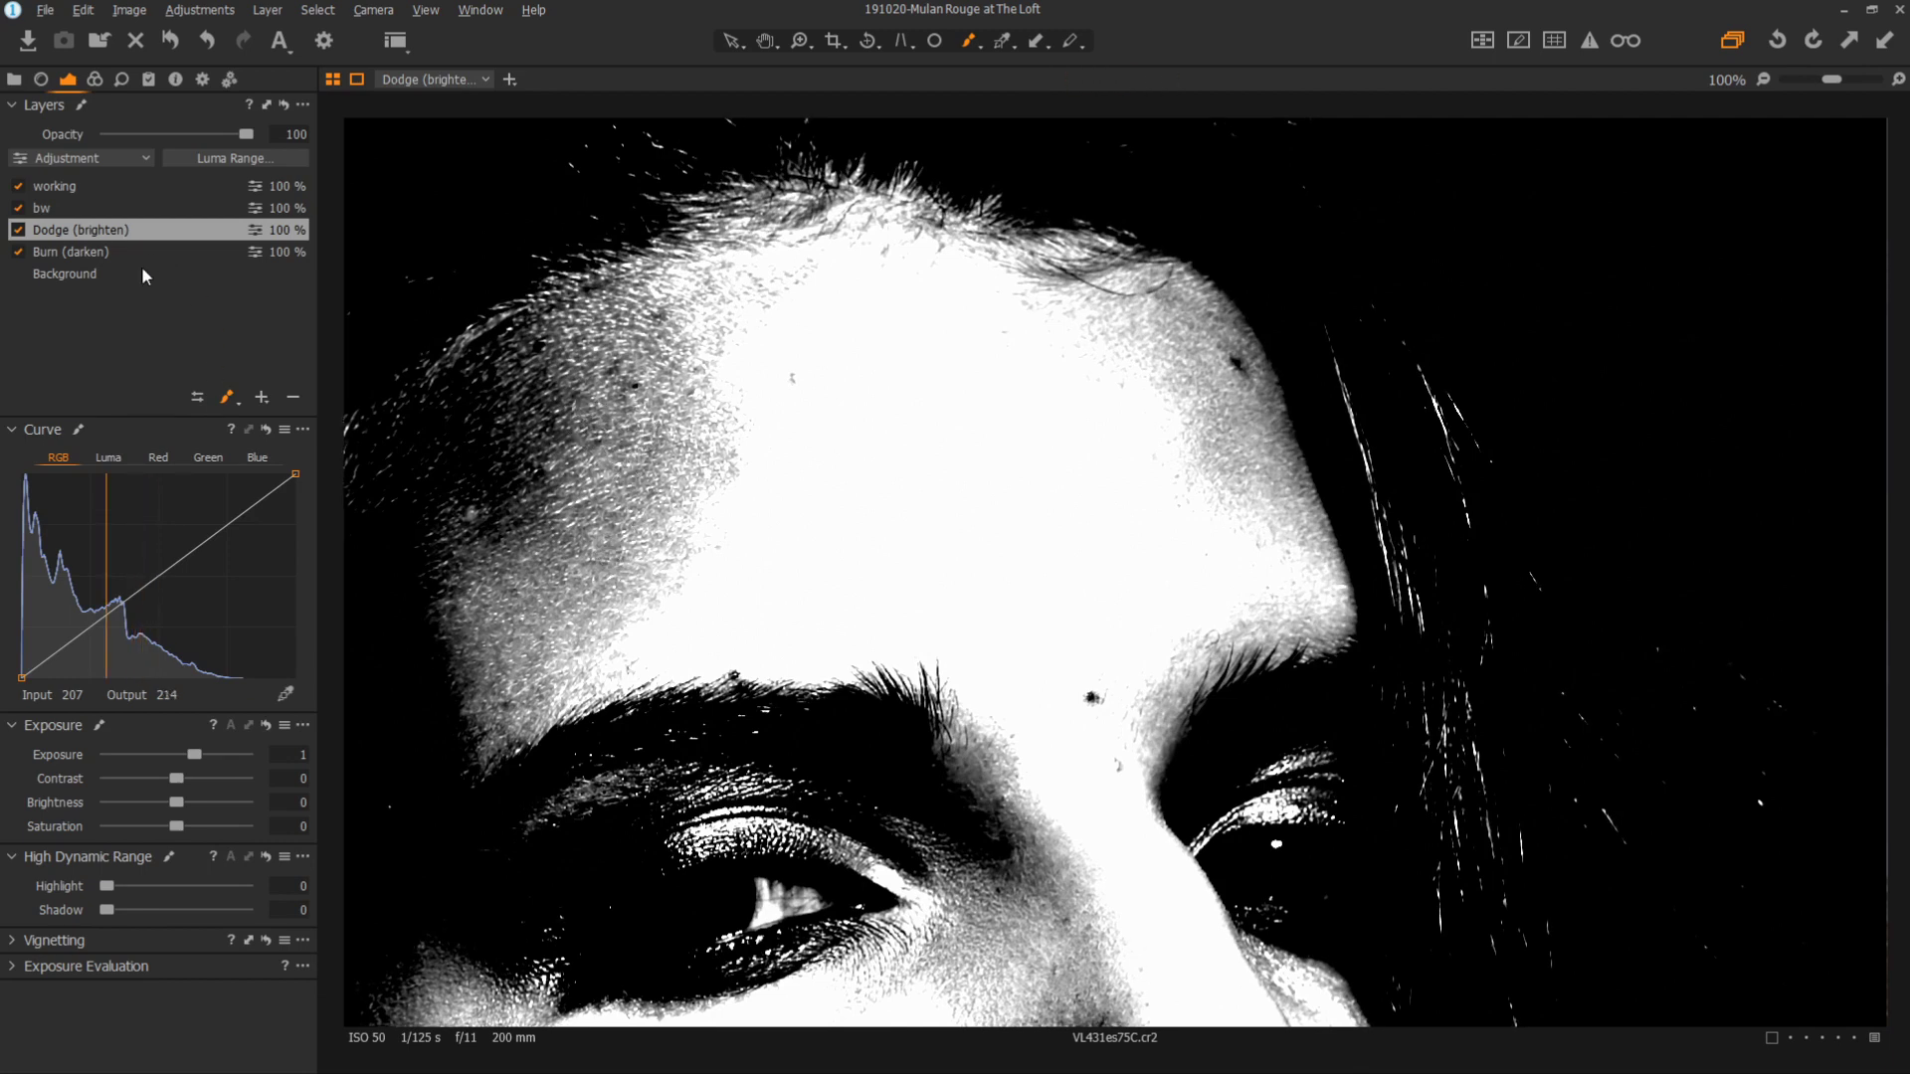
# Reshape the working check curve, raising the top point and pulling the shadows darker.
pyautogui.click(81, 185)
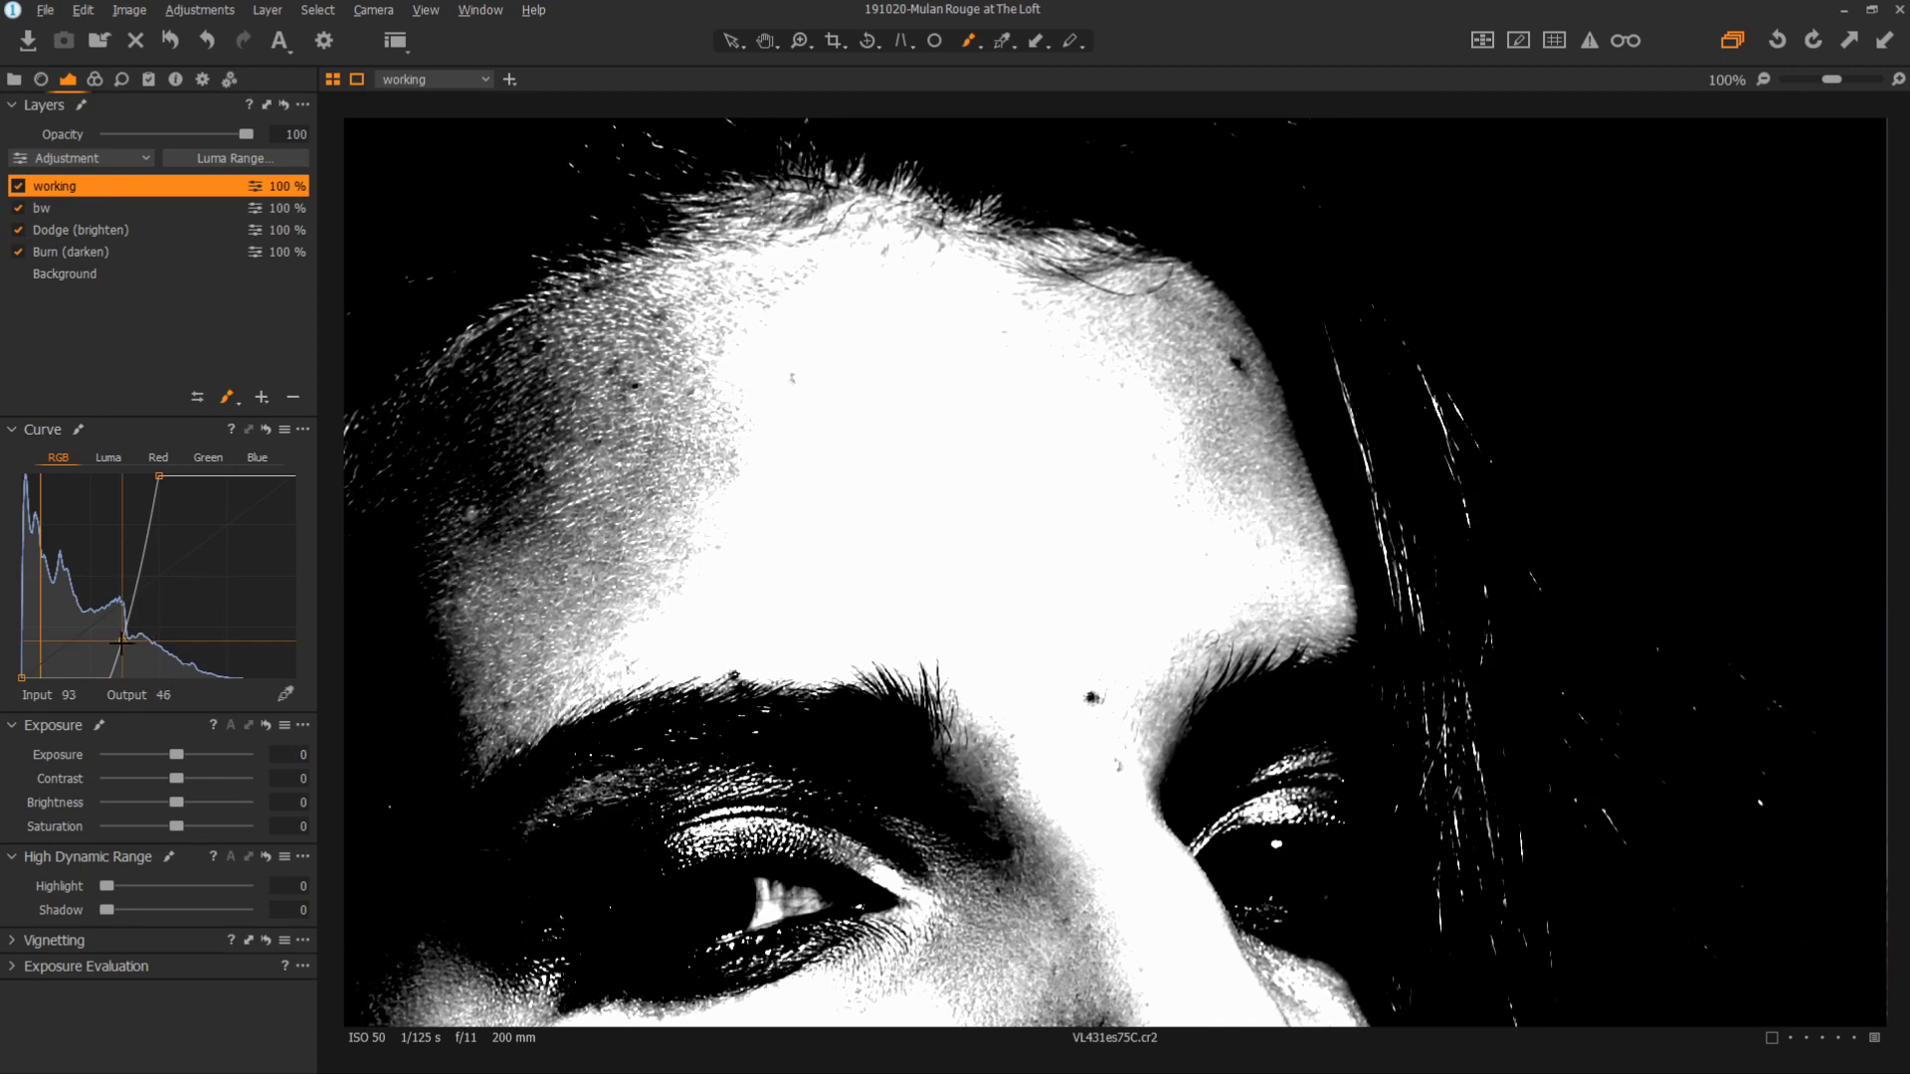
pyautogui.moveTo(117, 627); pyautogui.dragTo(78, 642)
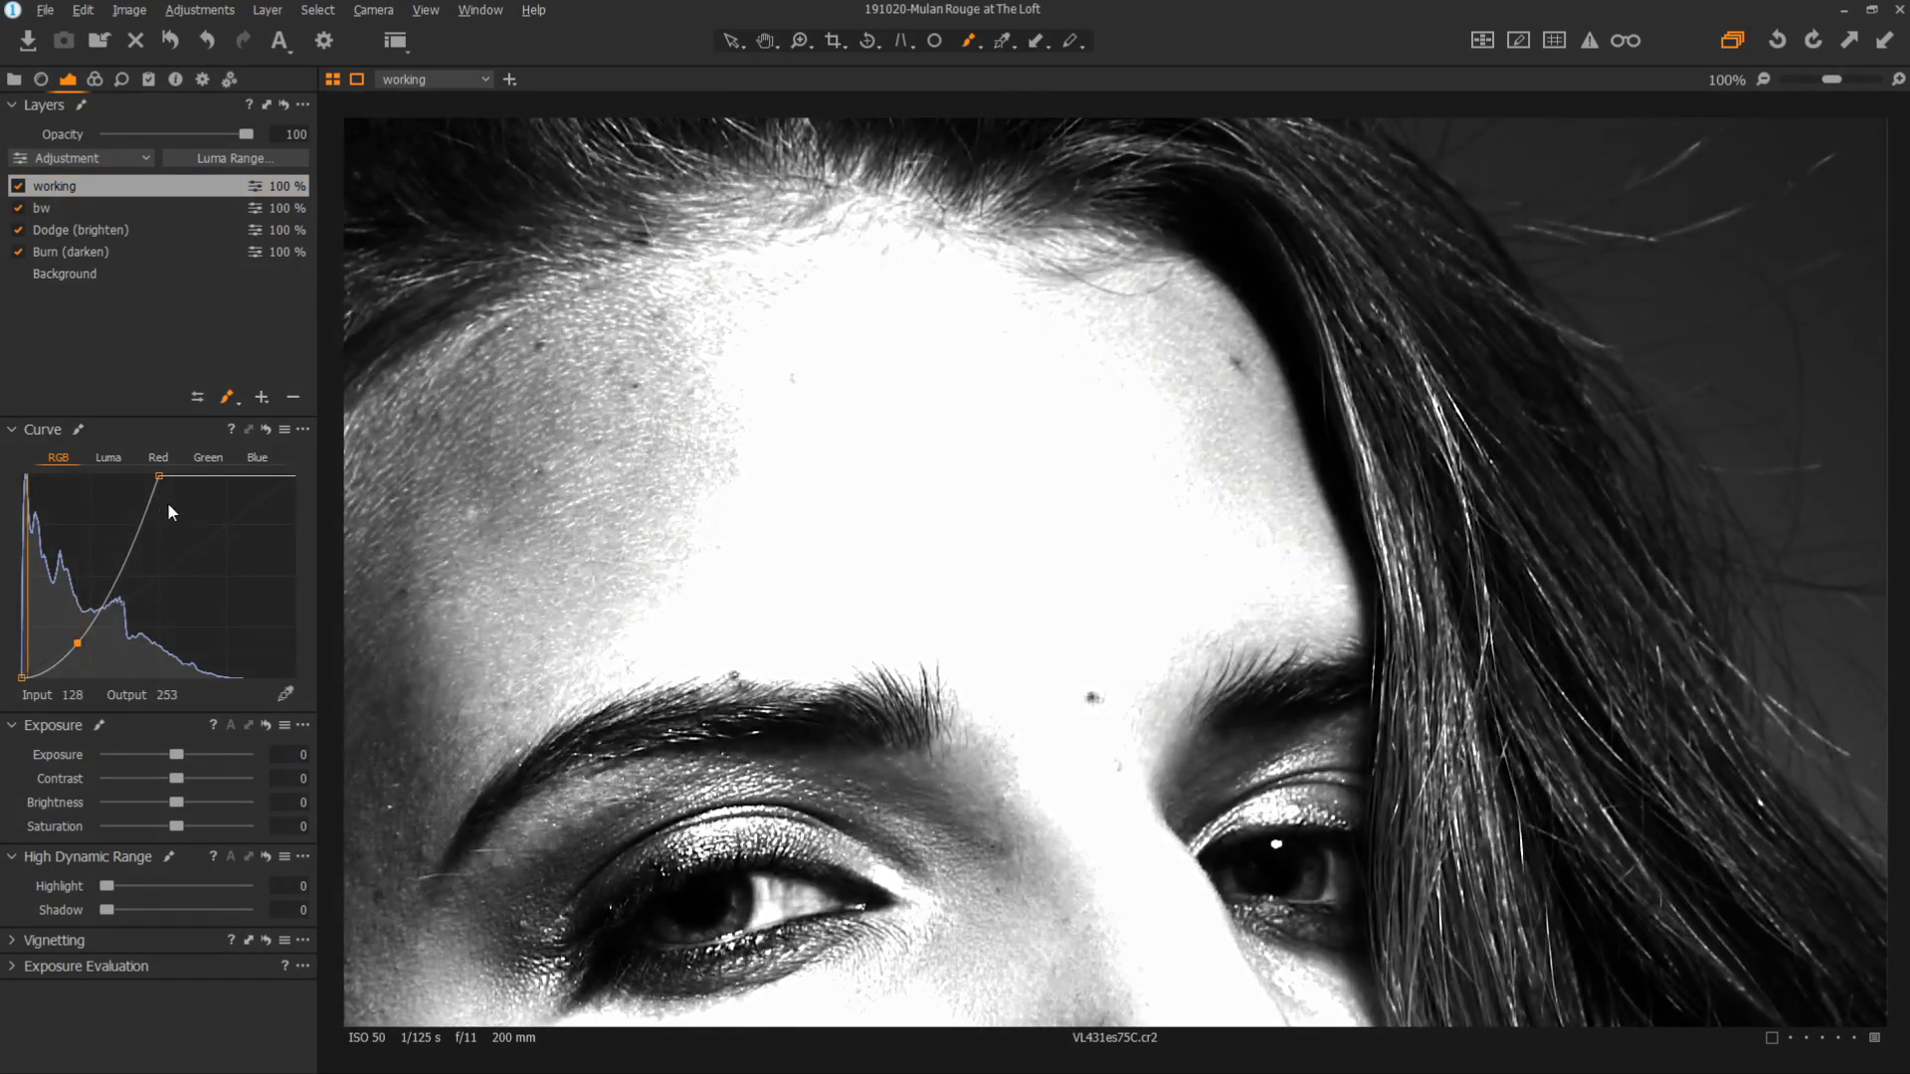
pyautogui.moveTo(494, 555); pyautogui.dragTo(848, 401)
pyautogui.moveTo(160, 477)
pyautogui.mouseDown()
pyautogui.moveTo(134, 475)
pyautogui.moveTo(146, 508)
pyautogui.moveTo(160, 460)
pyautogui.mouseUp()
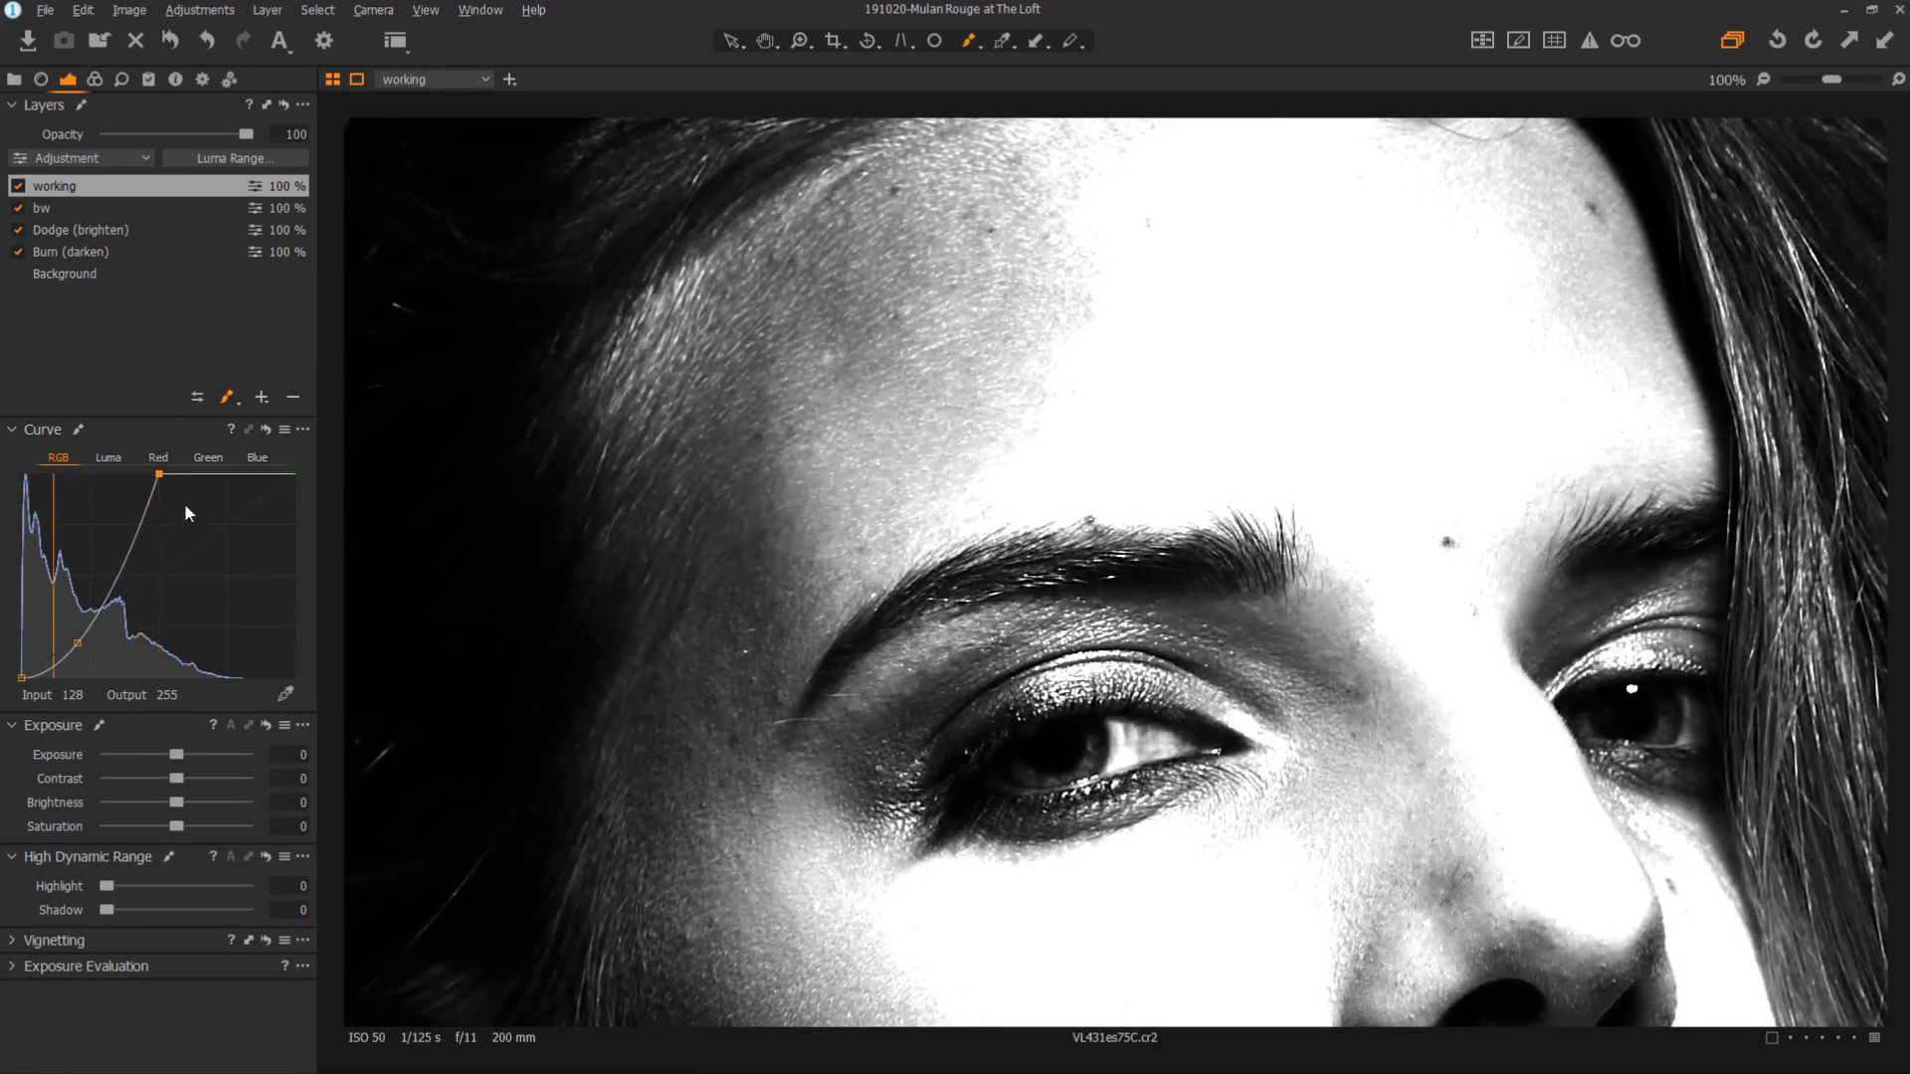
pyautogui.moveTo(79, 642); pyautogui.dragTo(107, 648)
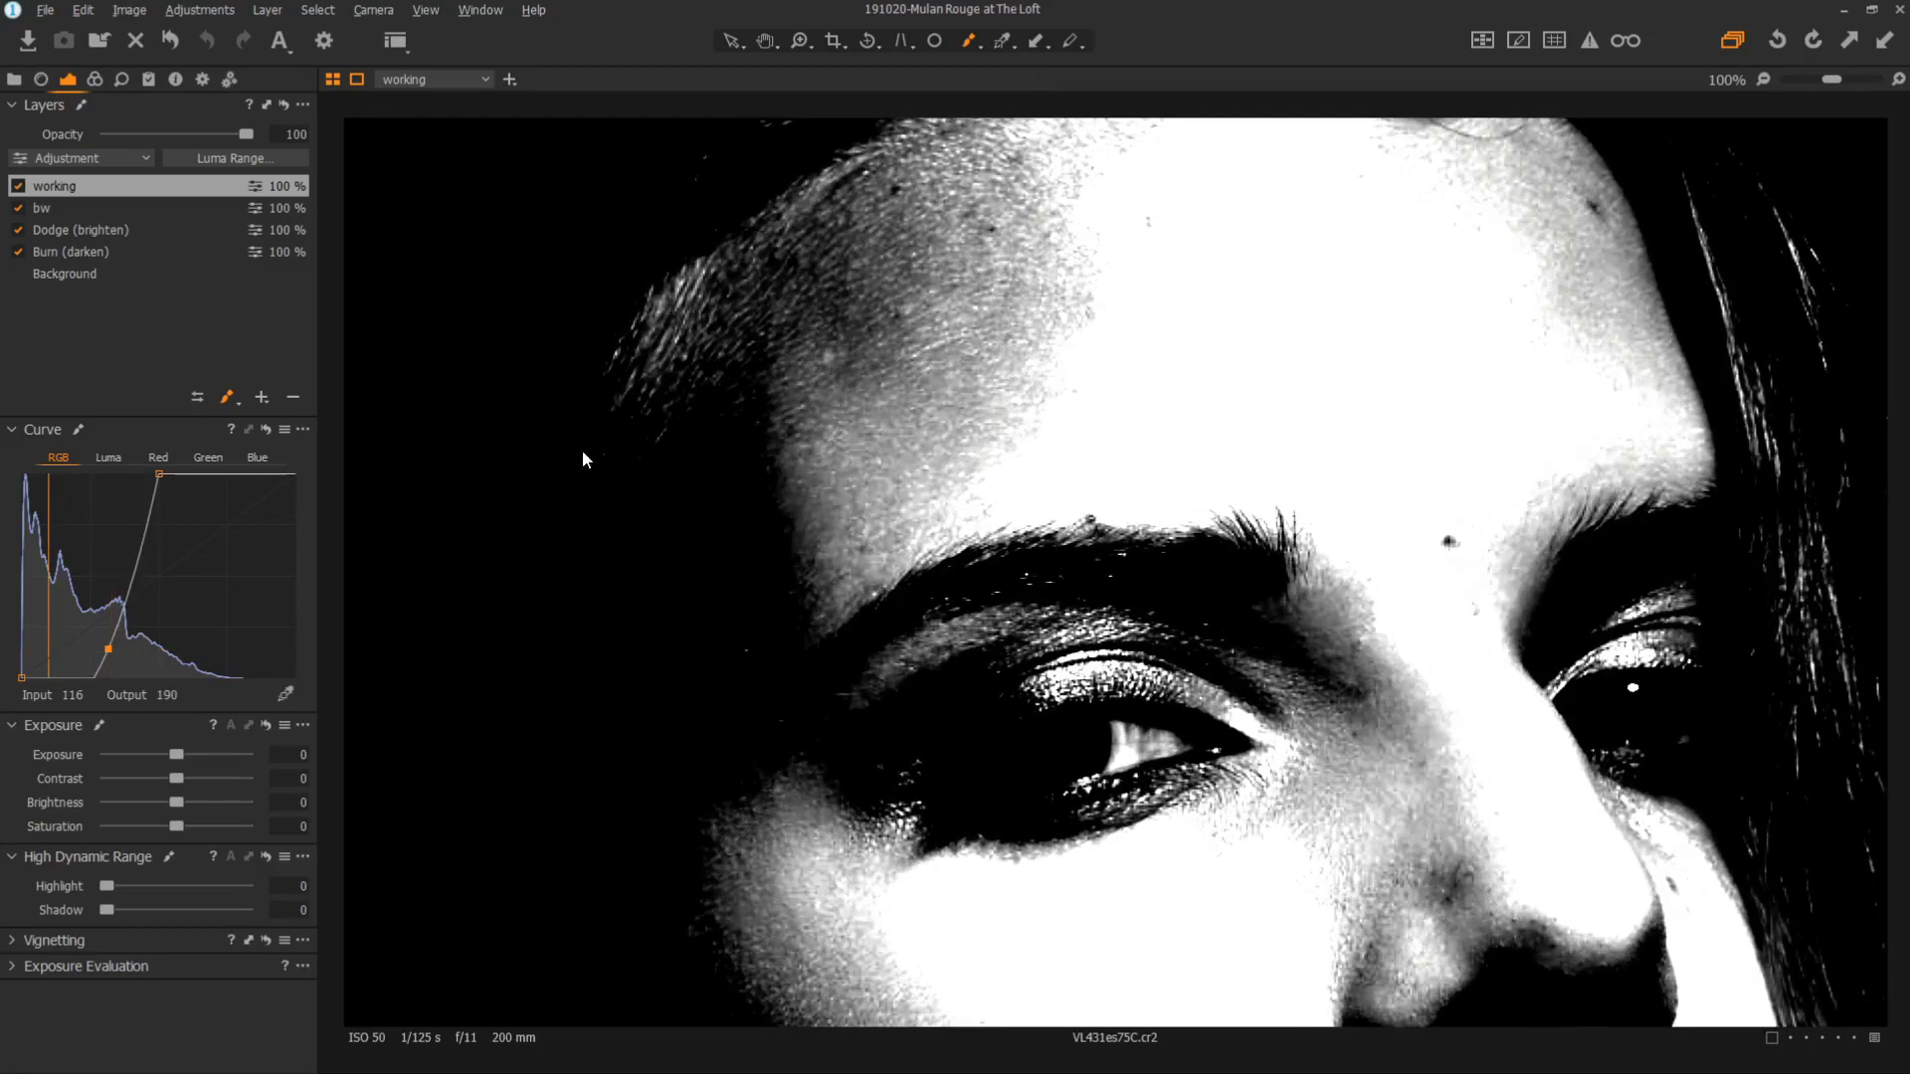
# Select the Dodge (brighten) layer and pan the 100% view from the lips down to the shoulder.
pyautogui.click(144, 231)
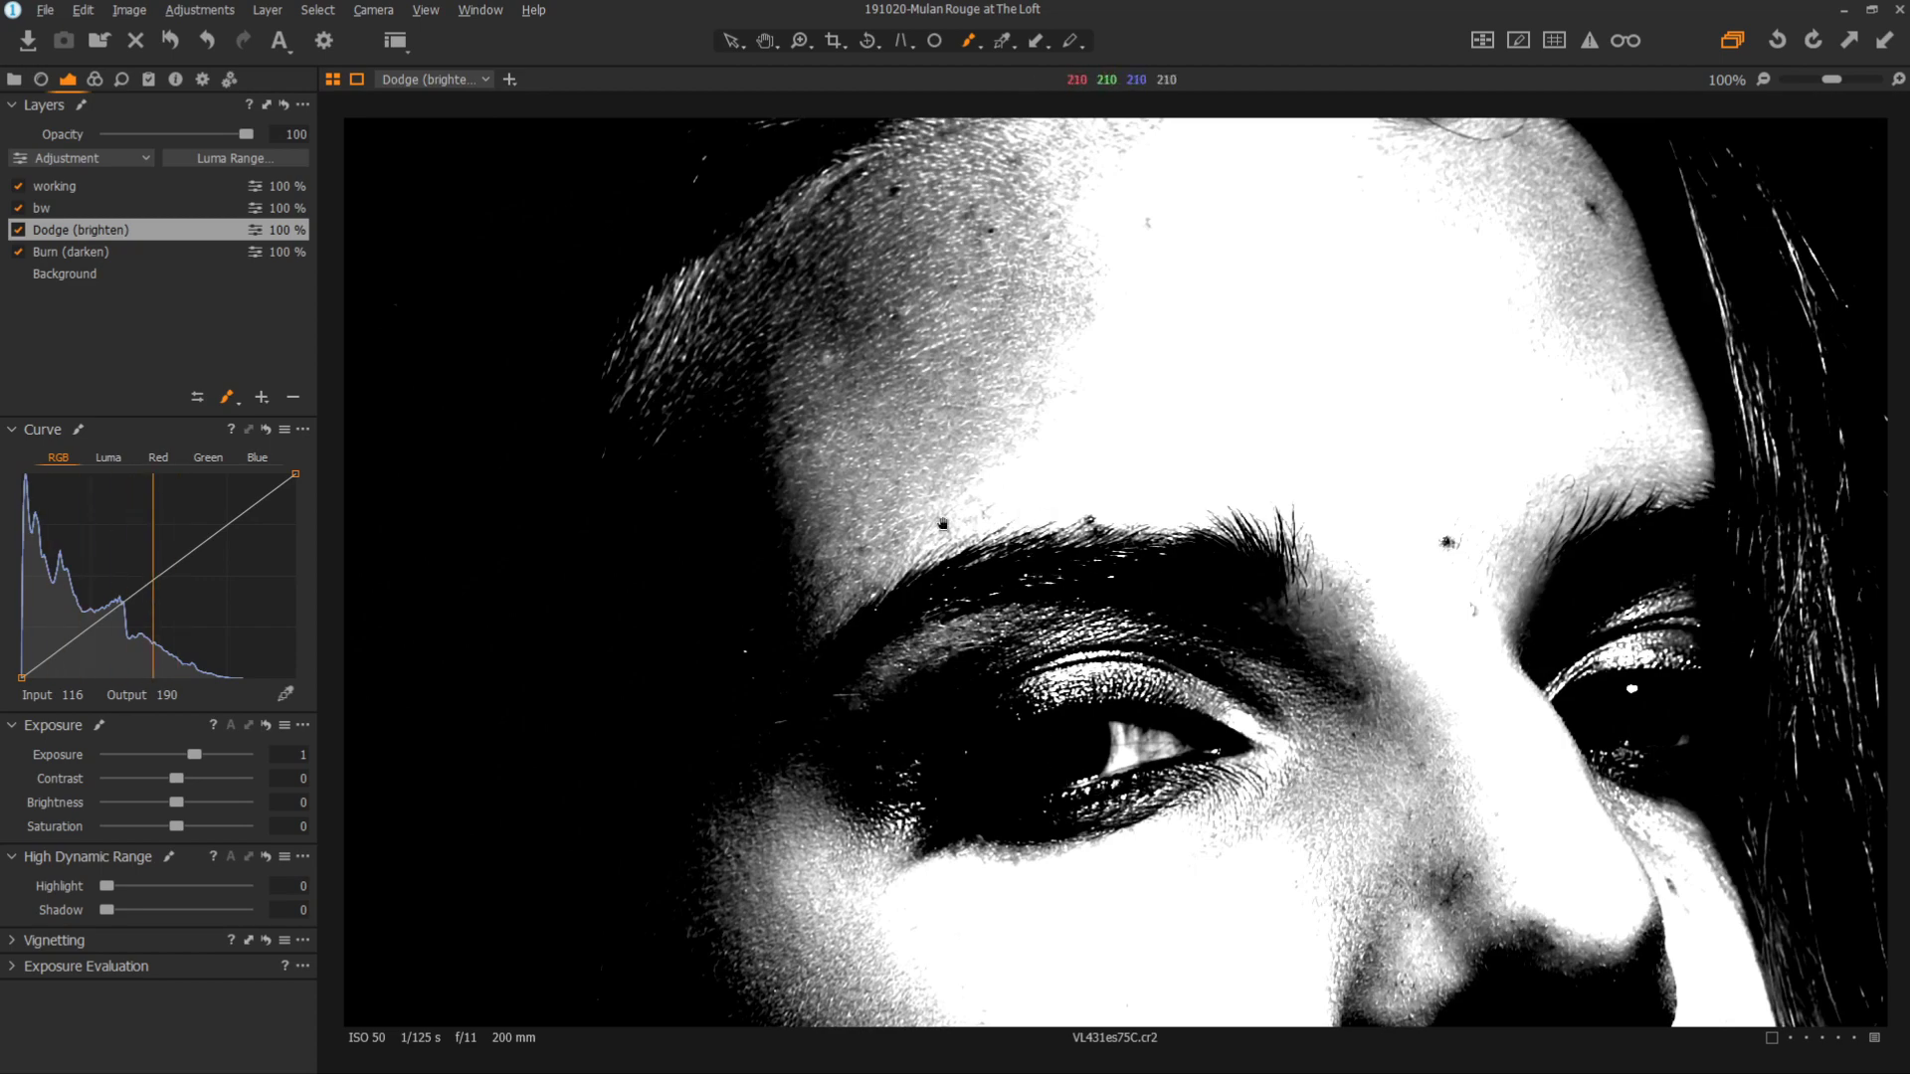
pyautogui.scroll(-5, 943, 525)
pyautogui.hscroll(3, 943, 524)
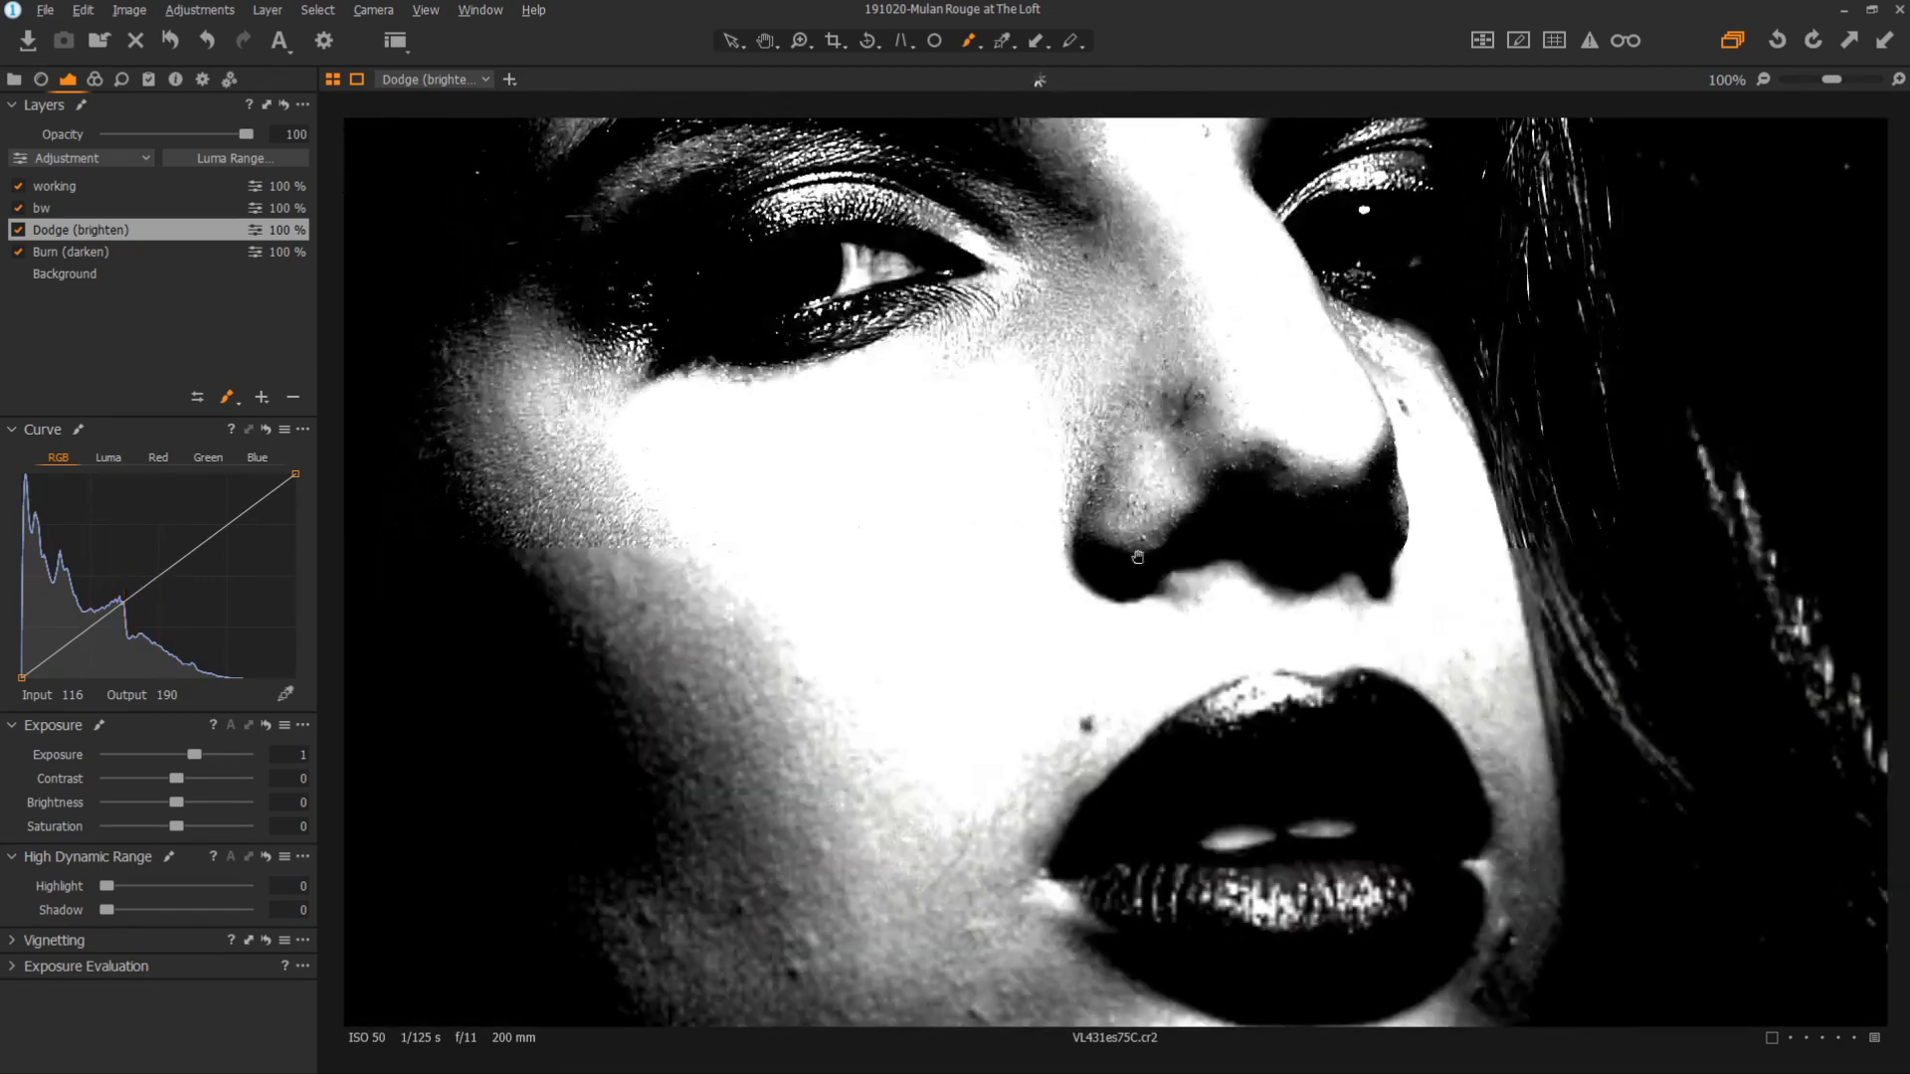
pyautogui.moveTo(1138, 557); pyautogui.dragTo(1222, 433)
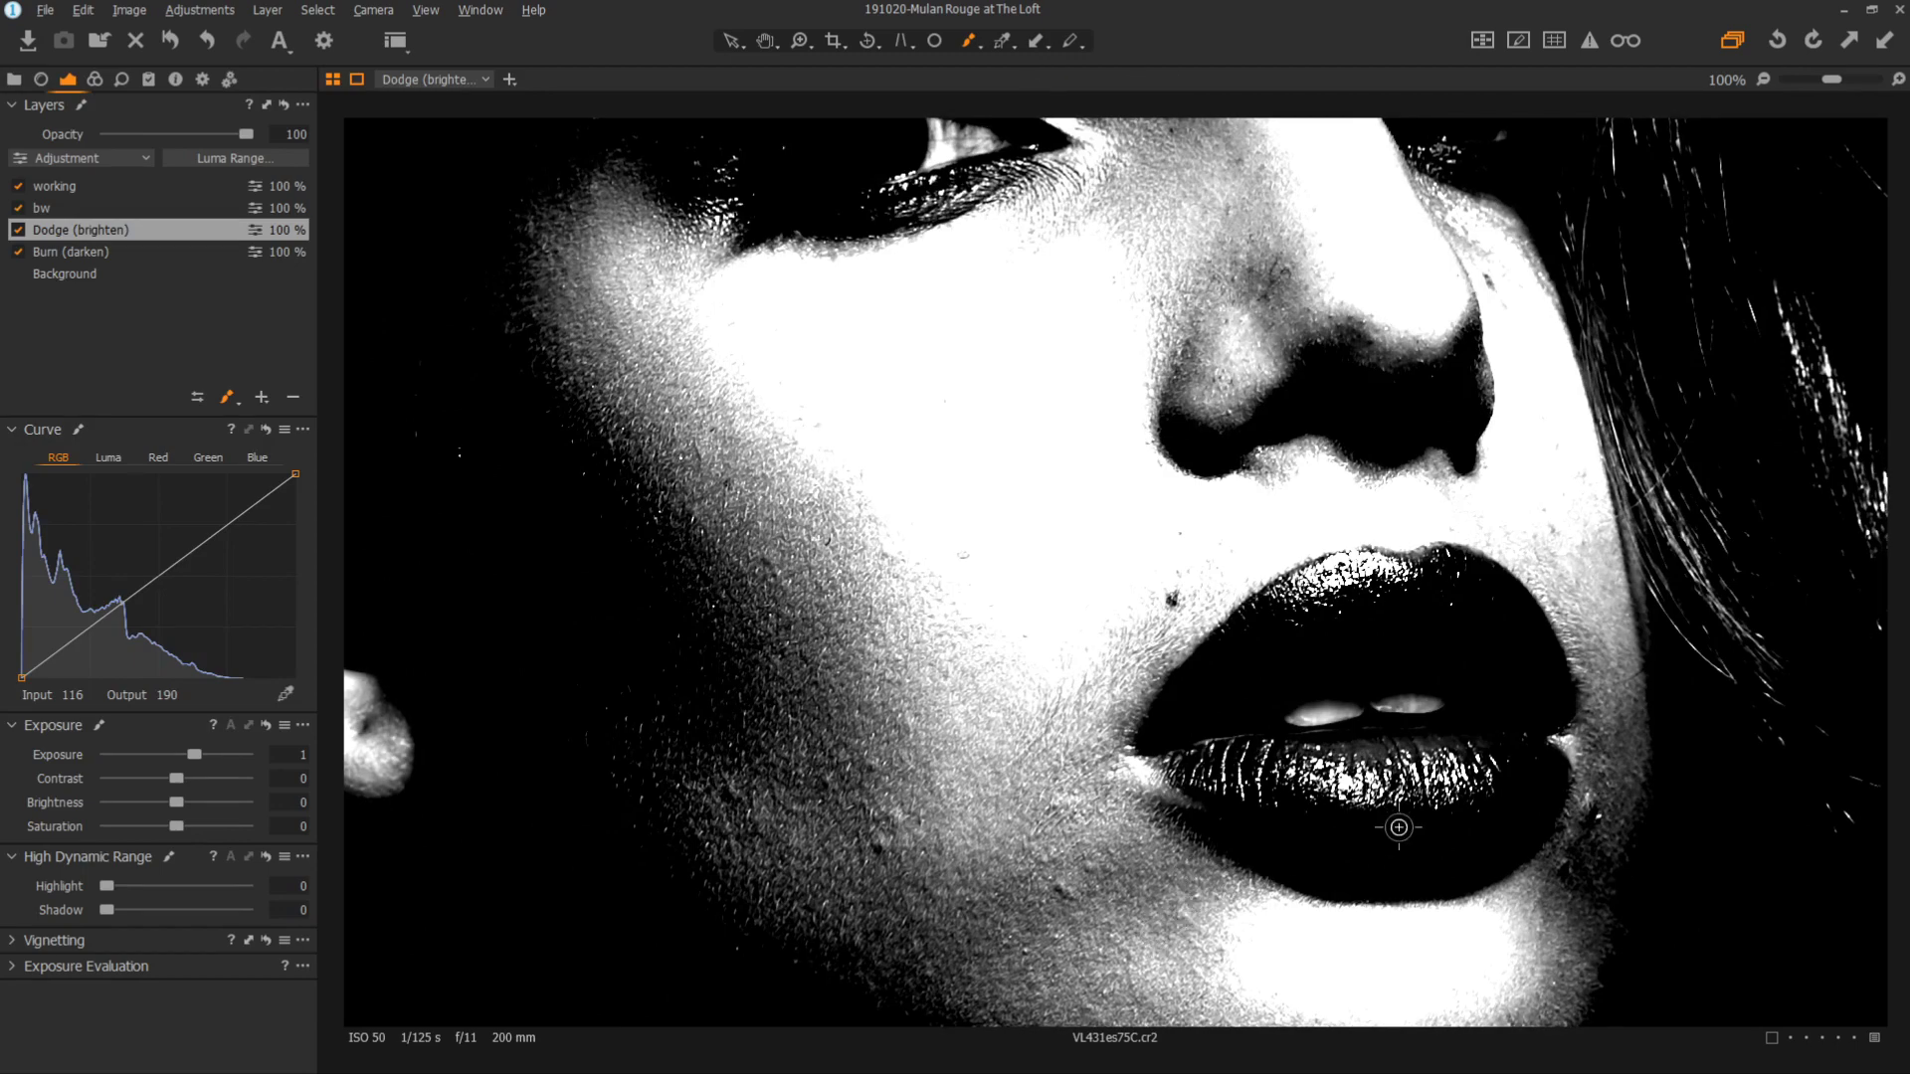
pyautogui.moveTo(1168, 930); pyautogui.dragTo(1193, 875)
pyautogui.moveTo(1348, 228); pyautogui.dragTo(1555, 445)
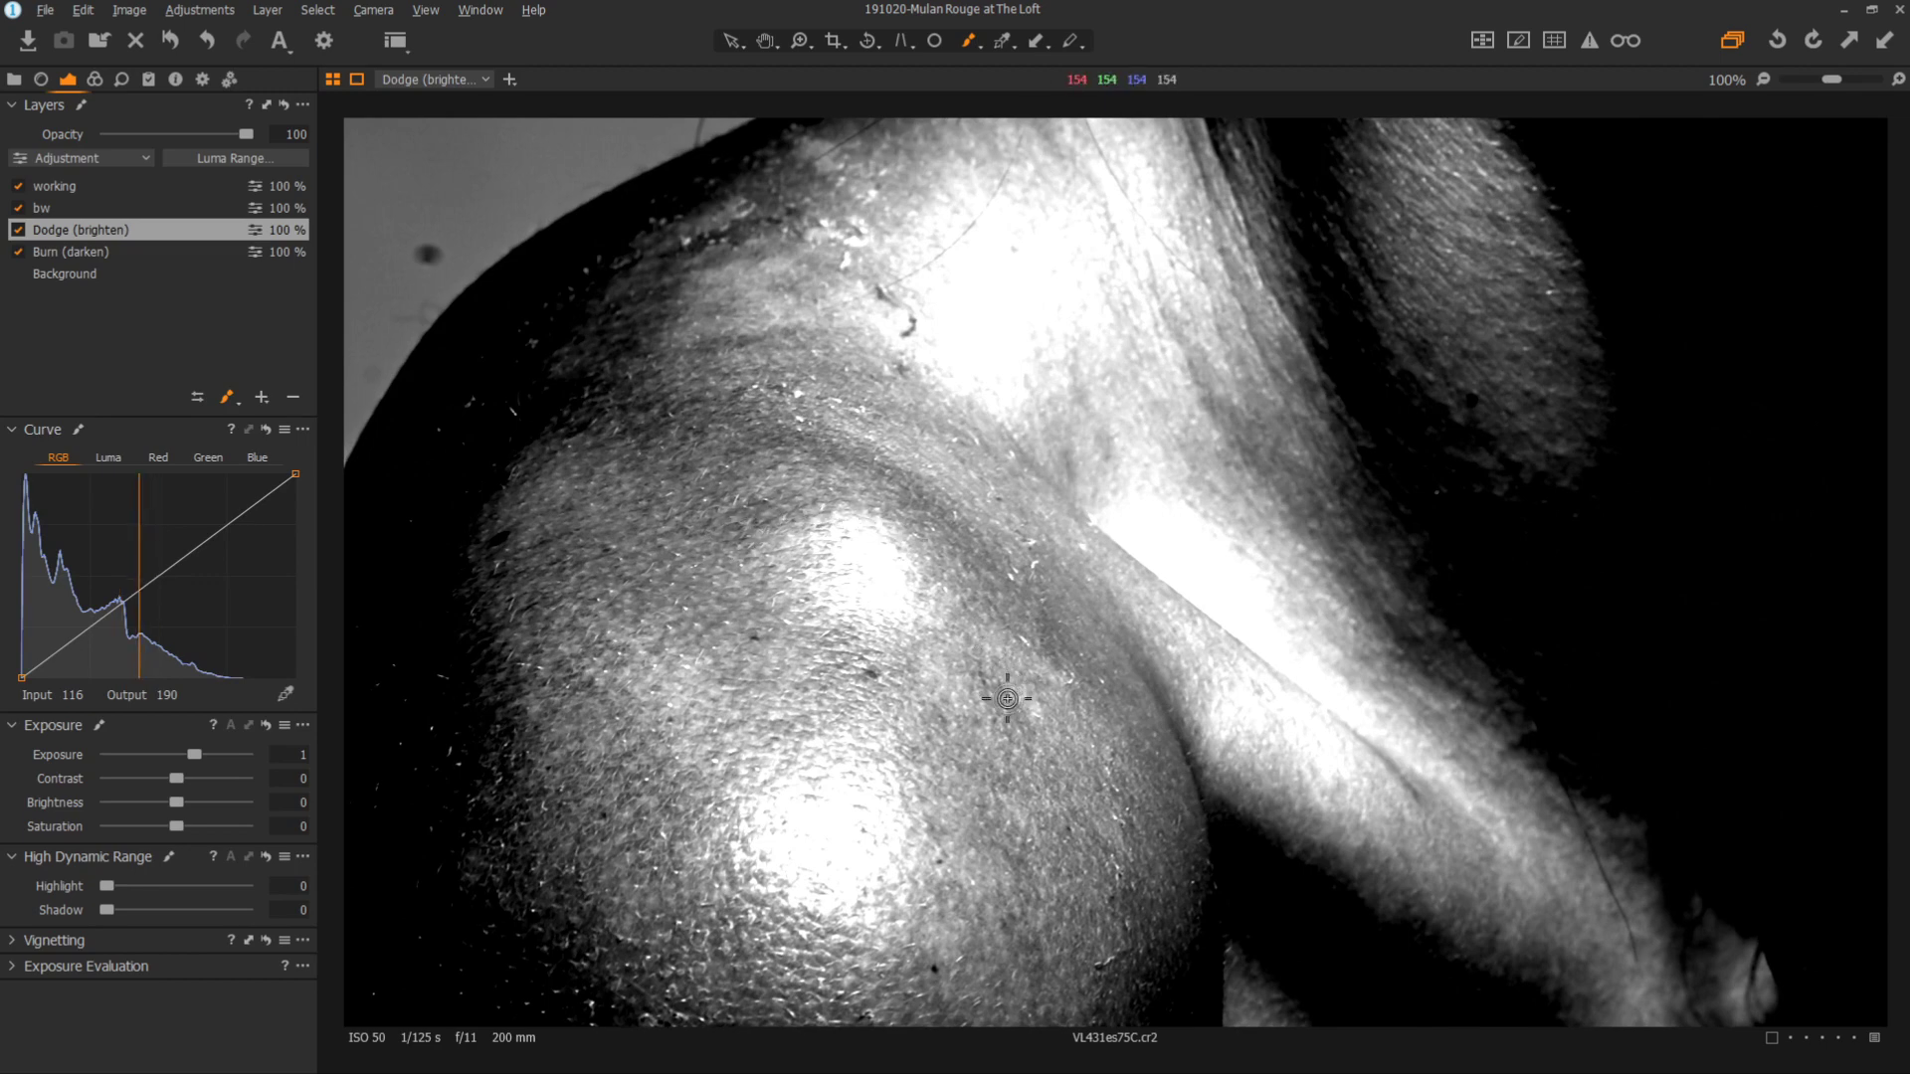
# Rework the working layer's RGB curve top and mid points for a darker, contrasty black-and-white shoulder preview.
pyautogui.click(88, 179)
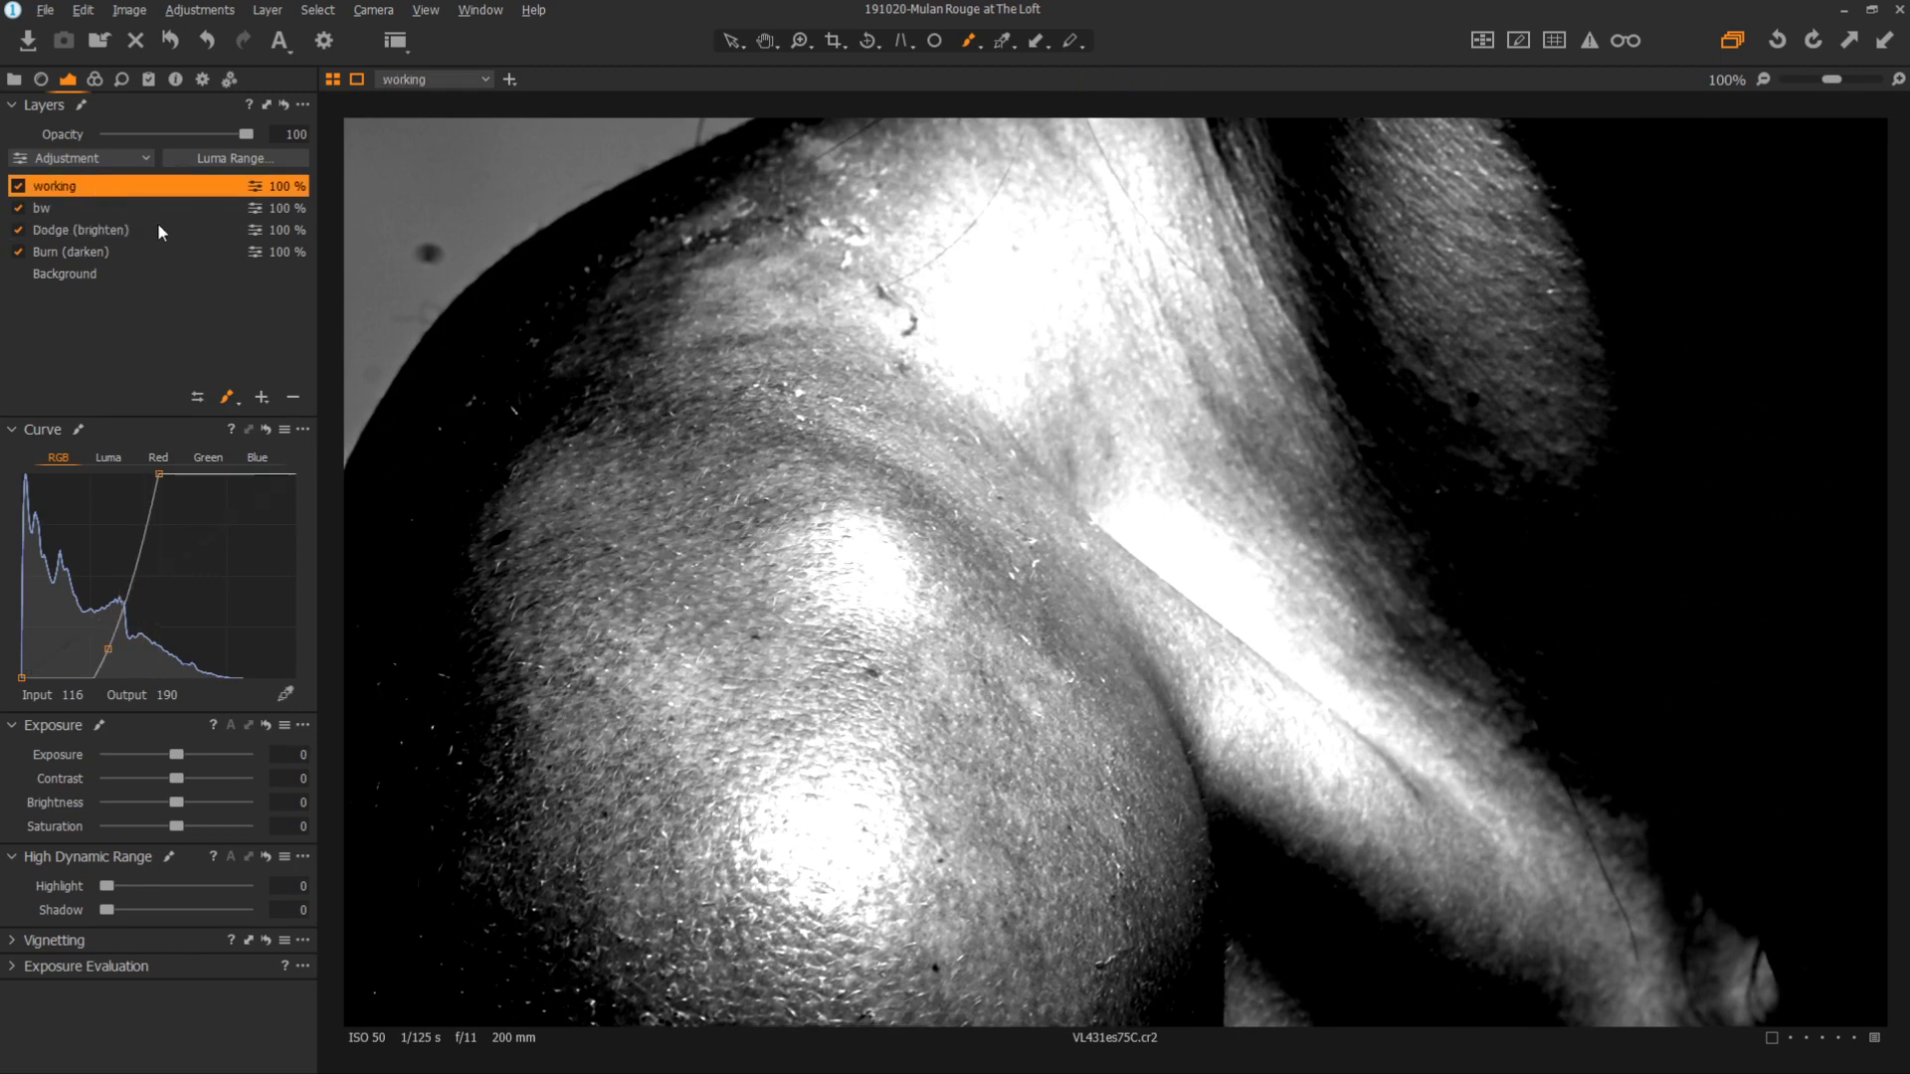
pyautogui.moveTo(162, 471); pyautogui.dragTo(209, 473)
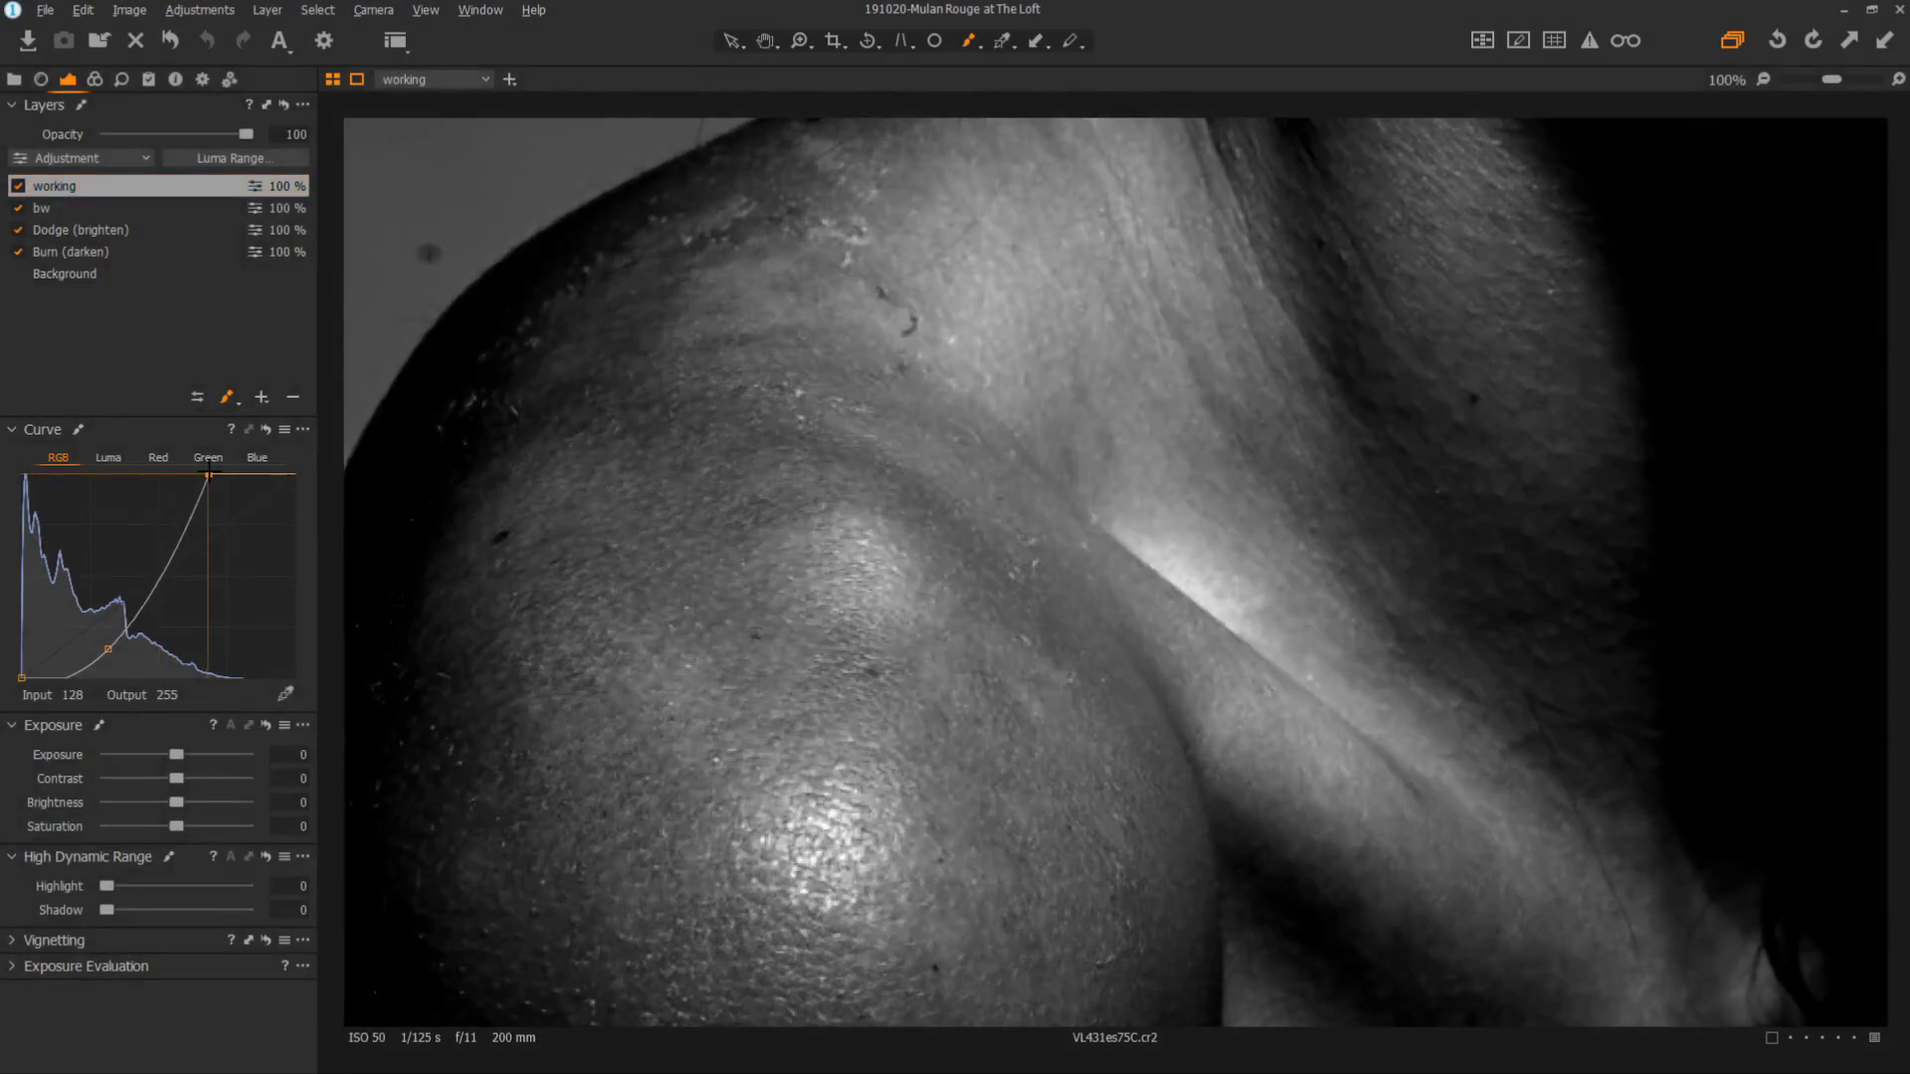
pyautogui.moveTo(108, 649); pyautogui.dragTo(140, 650)
pyautogui.moveTo(208, 473)
pyautogui.mouseDown()
pyautogui.moveTo(236, 473)
pyautogui.moveTo(200, 474)
pyautogui.mouseUp()
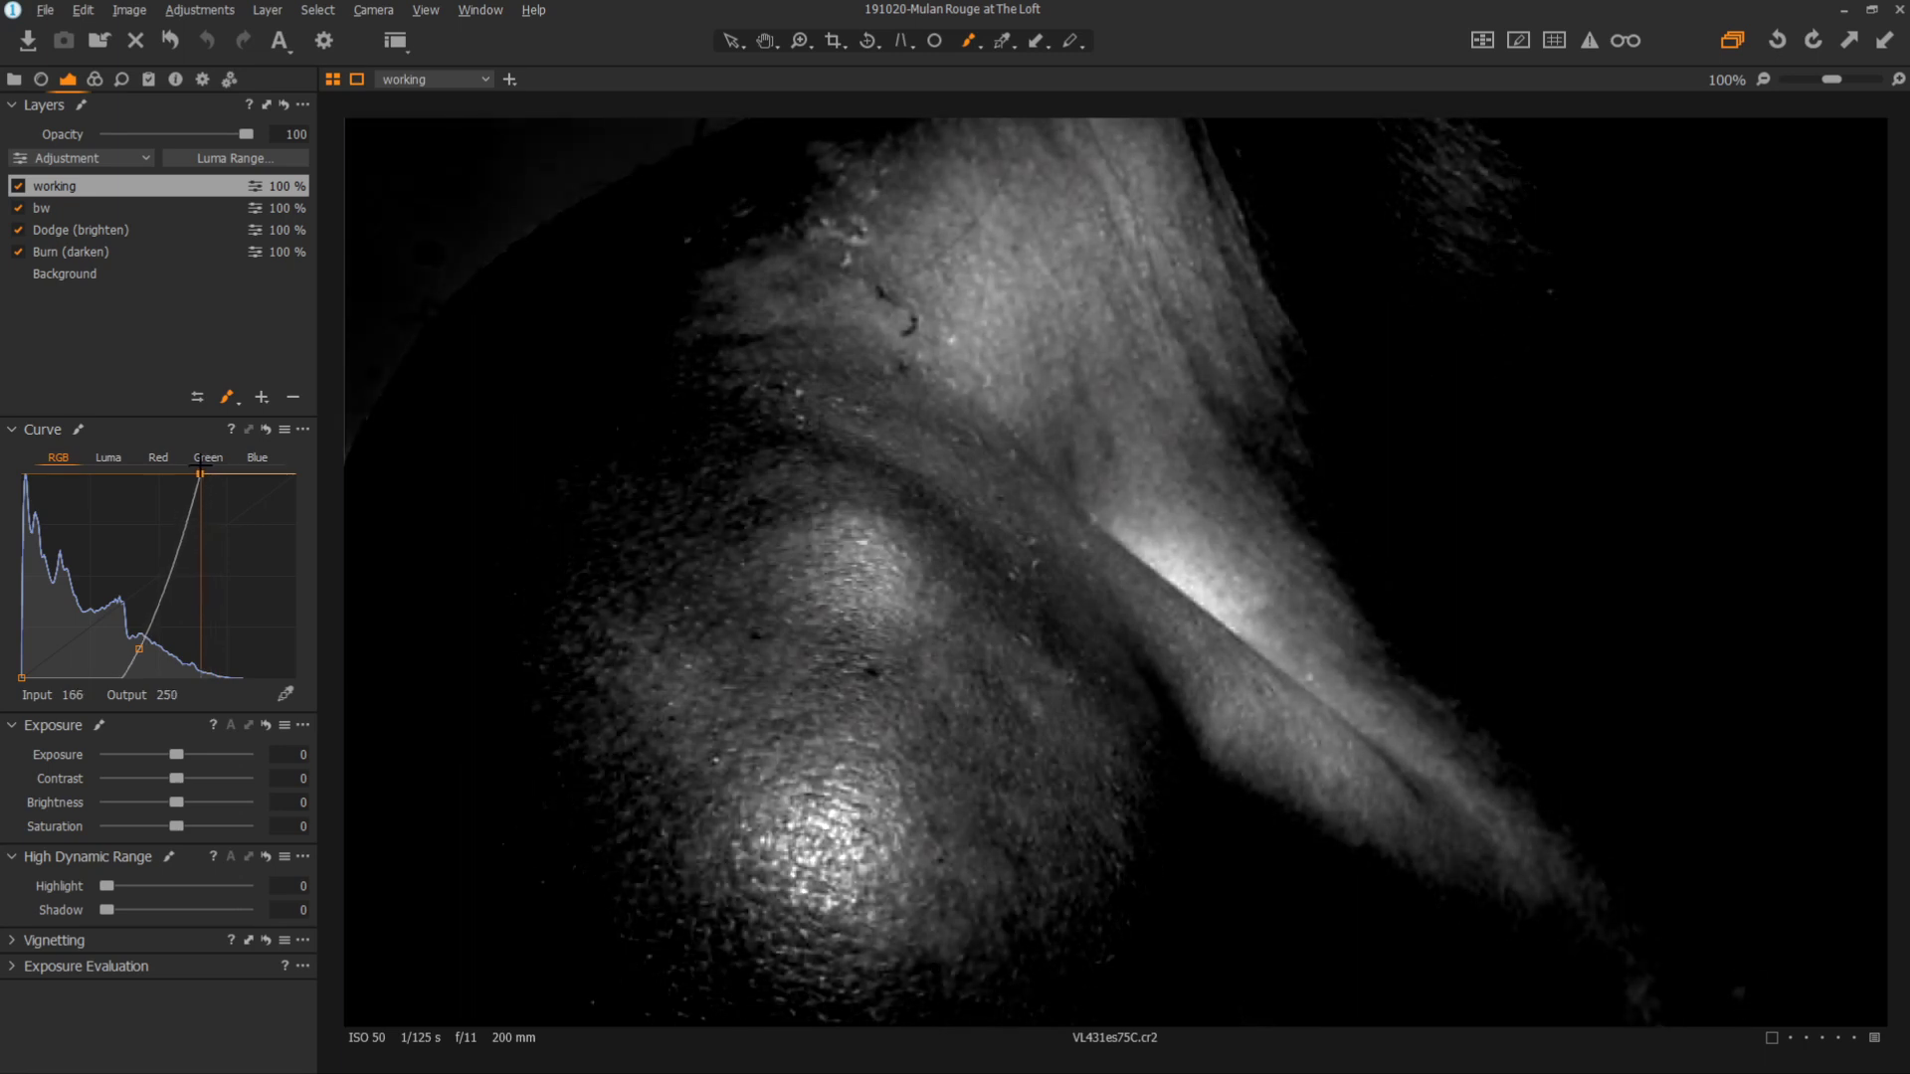
pyautogui.moveTo(140, 648); pyautogui.dragTo(149, 649)
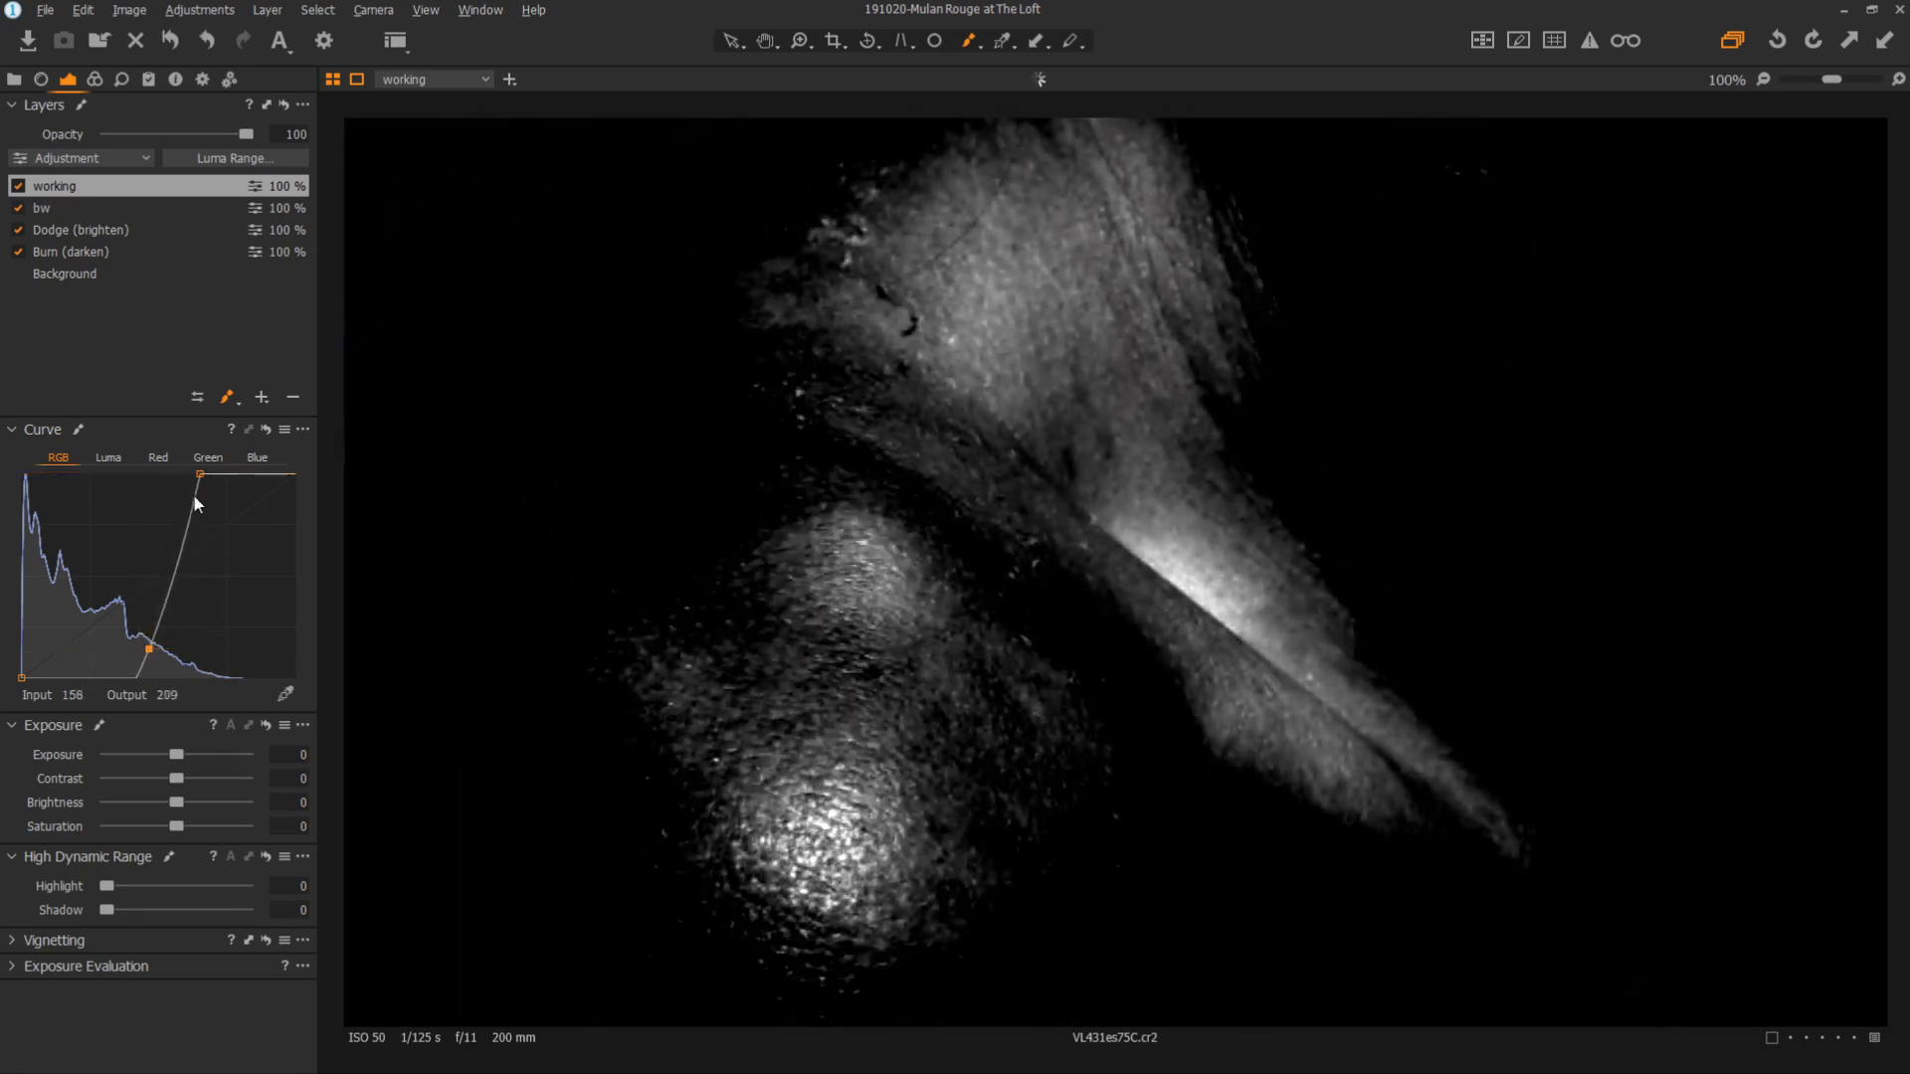
pyautogui.moveTo(200, 473); pyautogui.dragTo(253, 475)
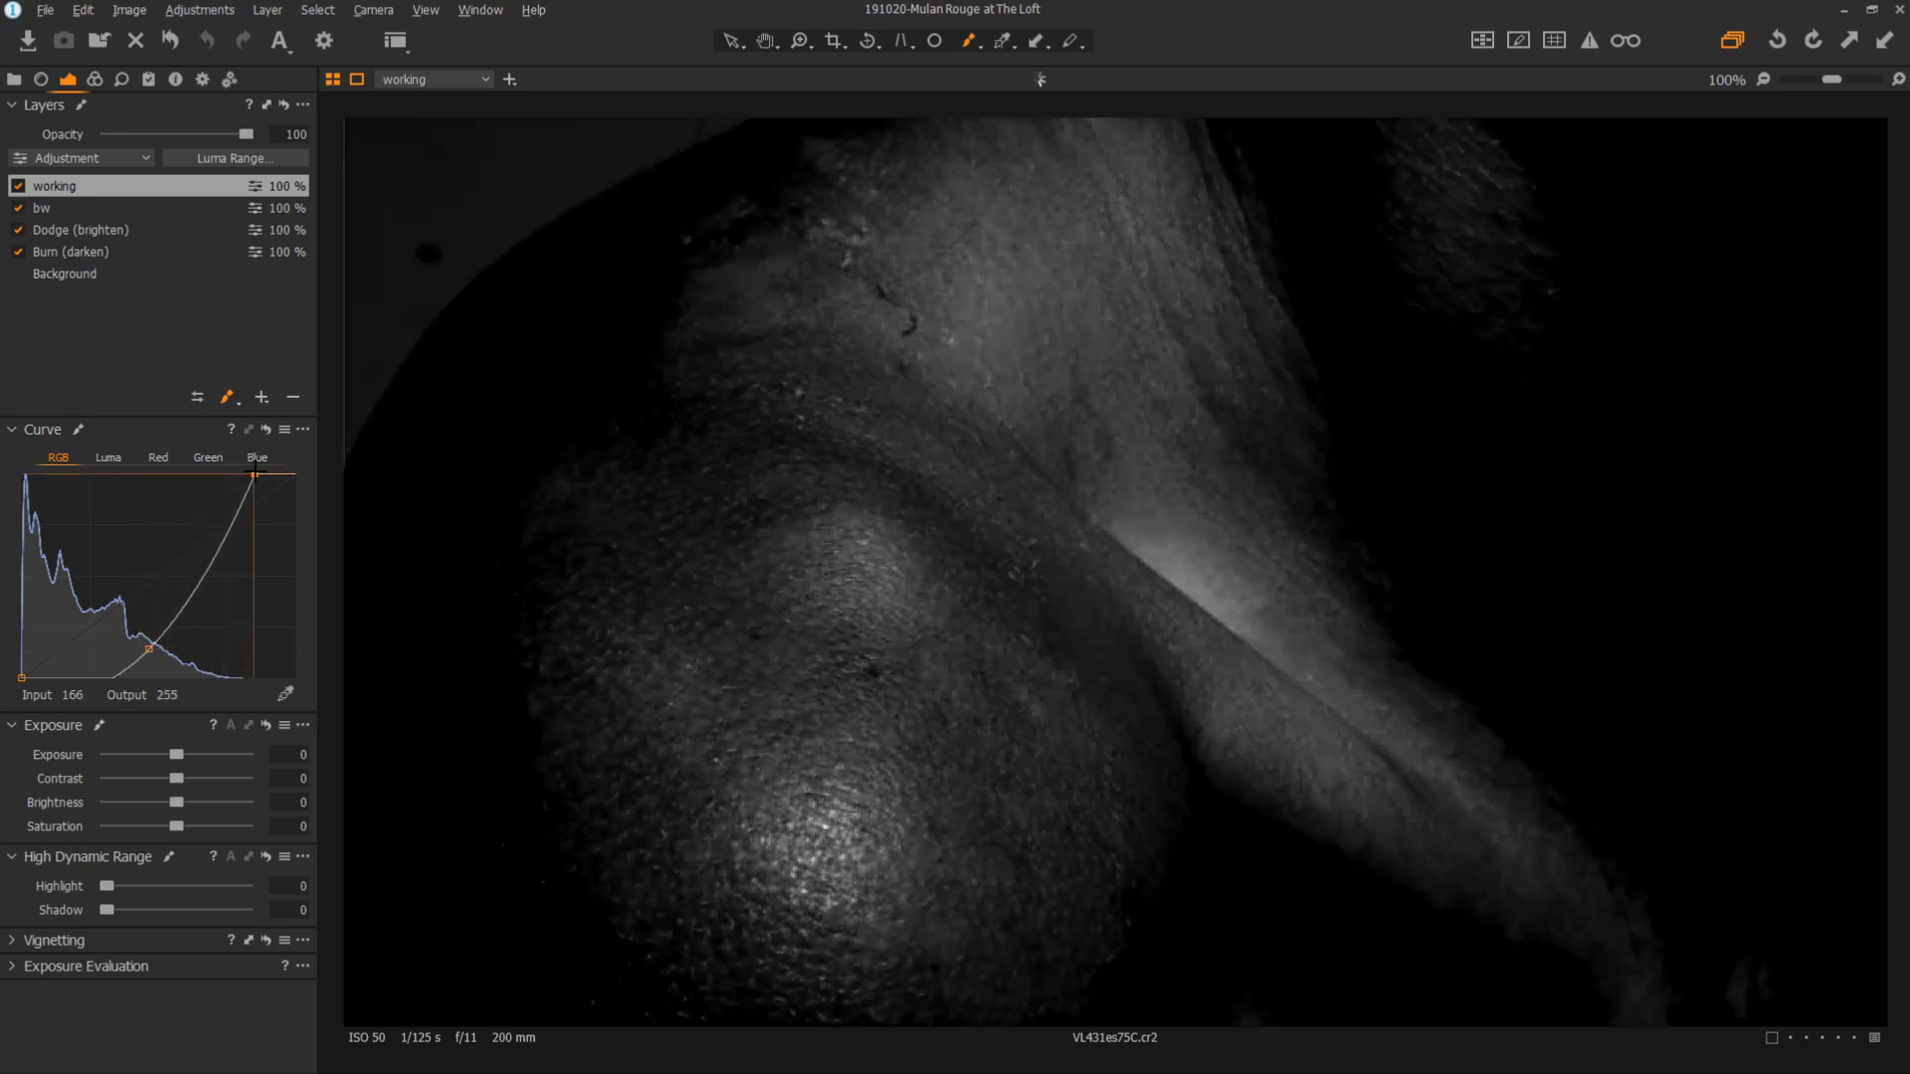
pyautogui.click(149, 648)
pyautogui.moveTo(149, 649); pyautogui.dragTo(188, 583)
pyautogui.moveTo(253, 474); pyautogui.dragTo(230, 474)
pyautogui.moveTo(188, 583)
pyautogui.mouseDown()
pyautogui.moveTo(176, 562)
pyautogui.moveTo(184, 576)
pyautogui.mouseUp()
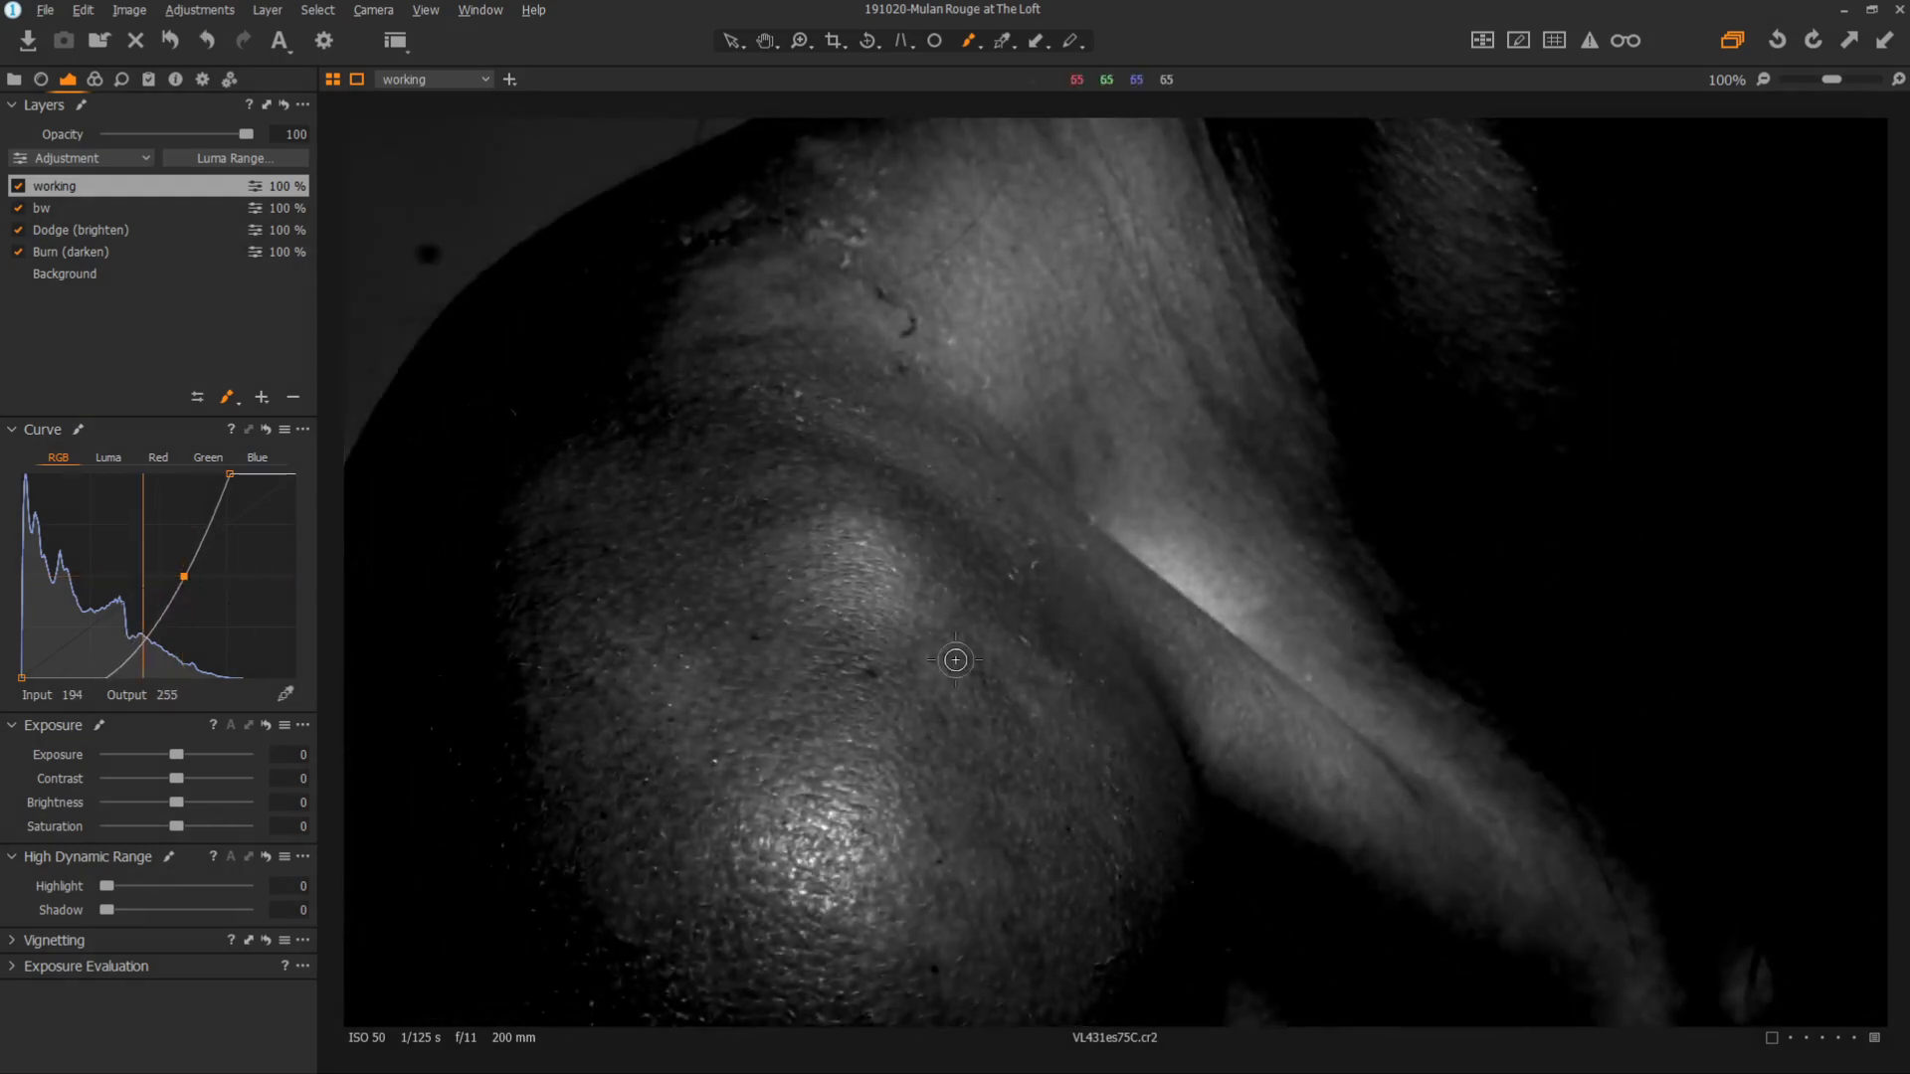
# Burn down bright shoulder patches on Burn (darken), dodge on Dodge (brighten), then return to Burn.
pyautogui.click(116, 253)
pyautogui.moveTo(936, 666); pyautogui.dragTo(970, 695)
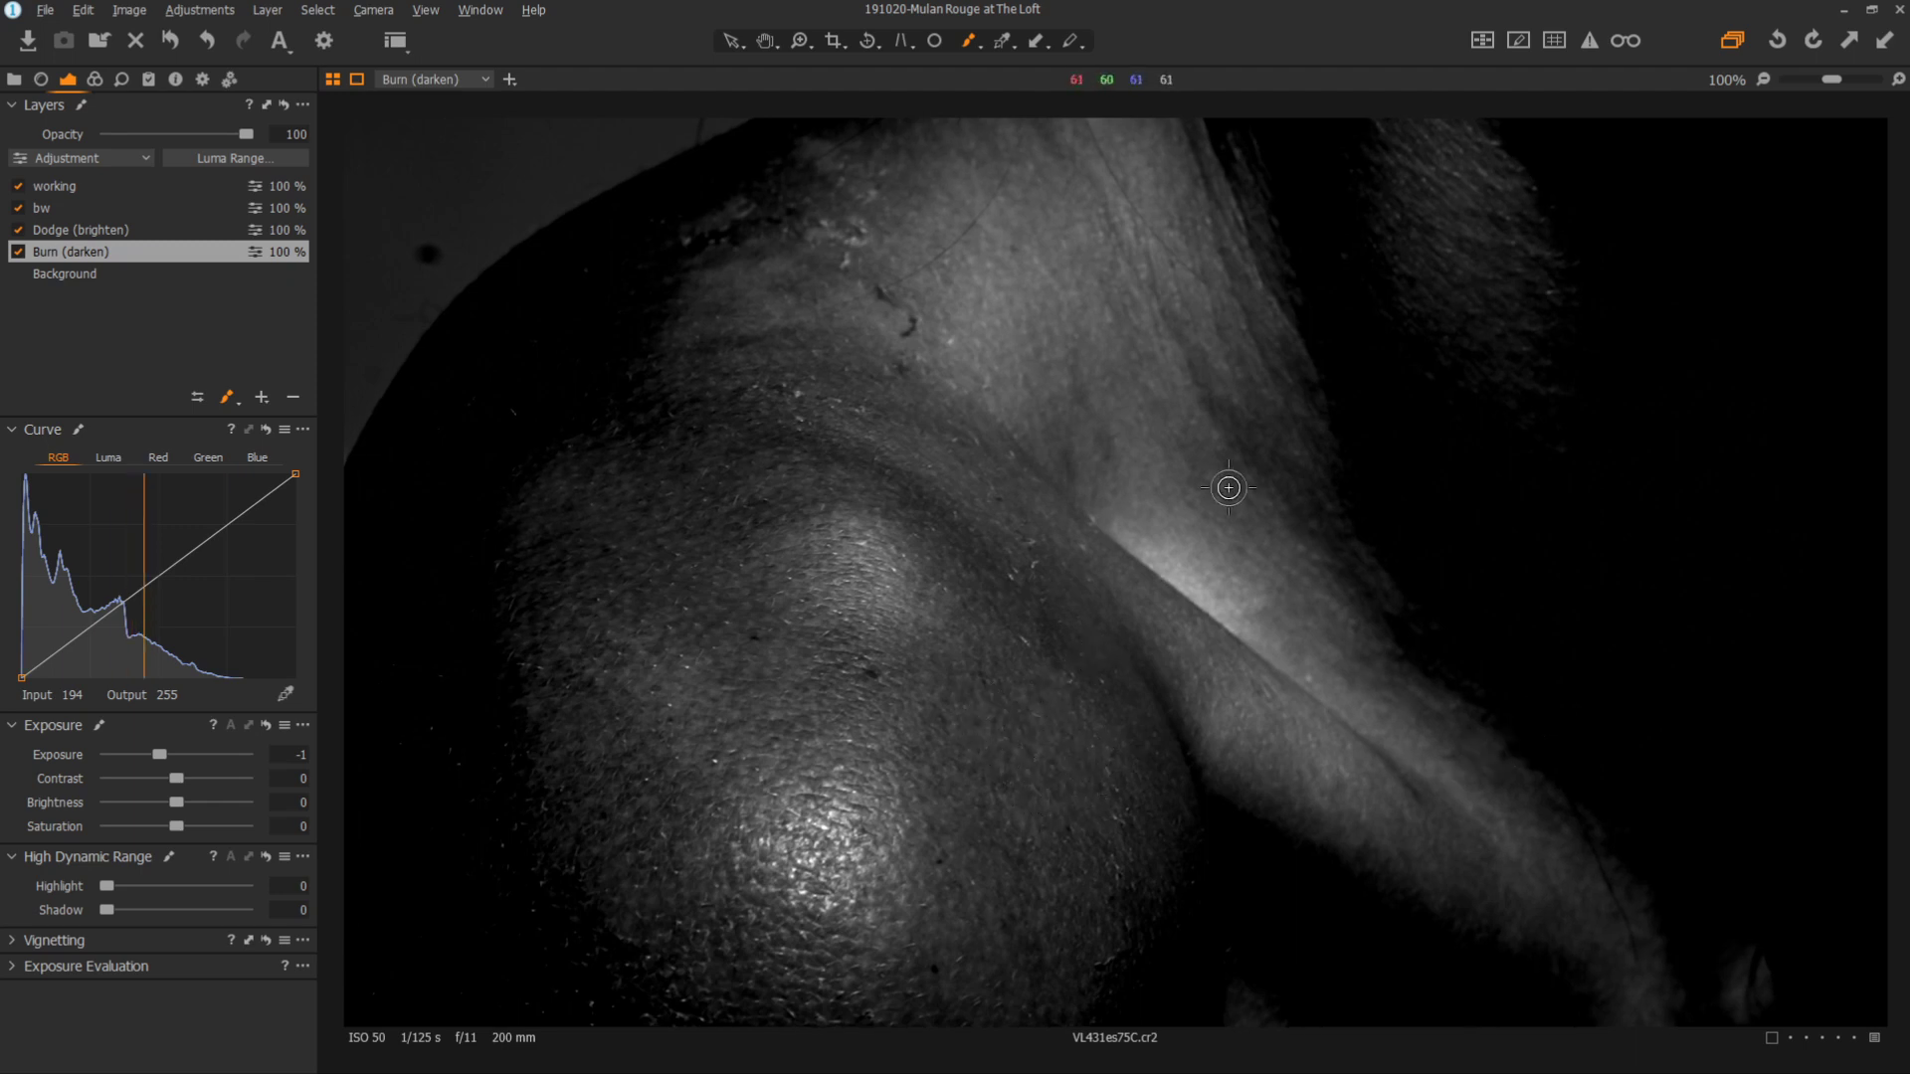
pyautogui.click(126, 235)
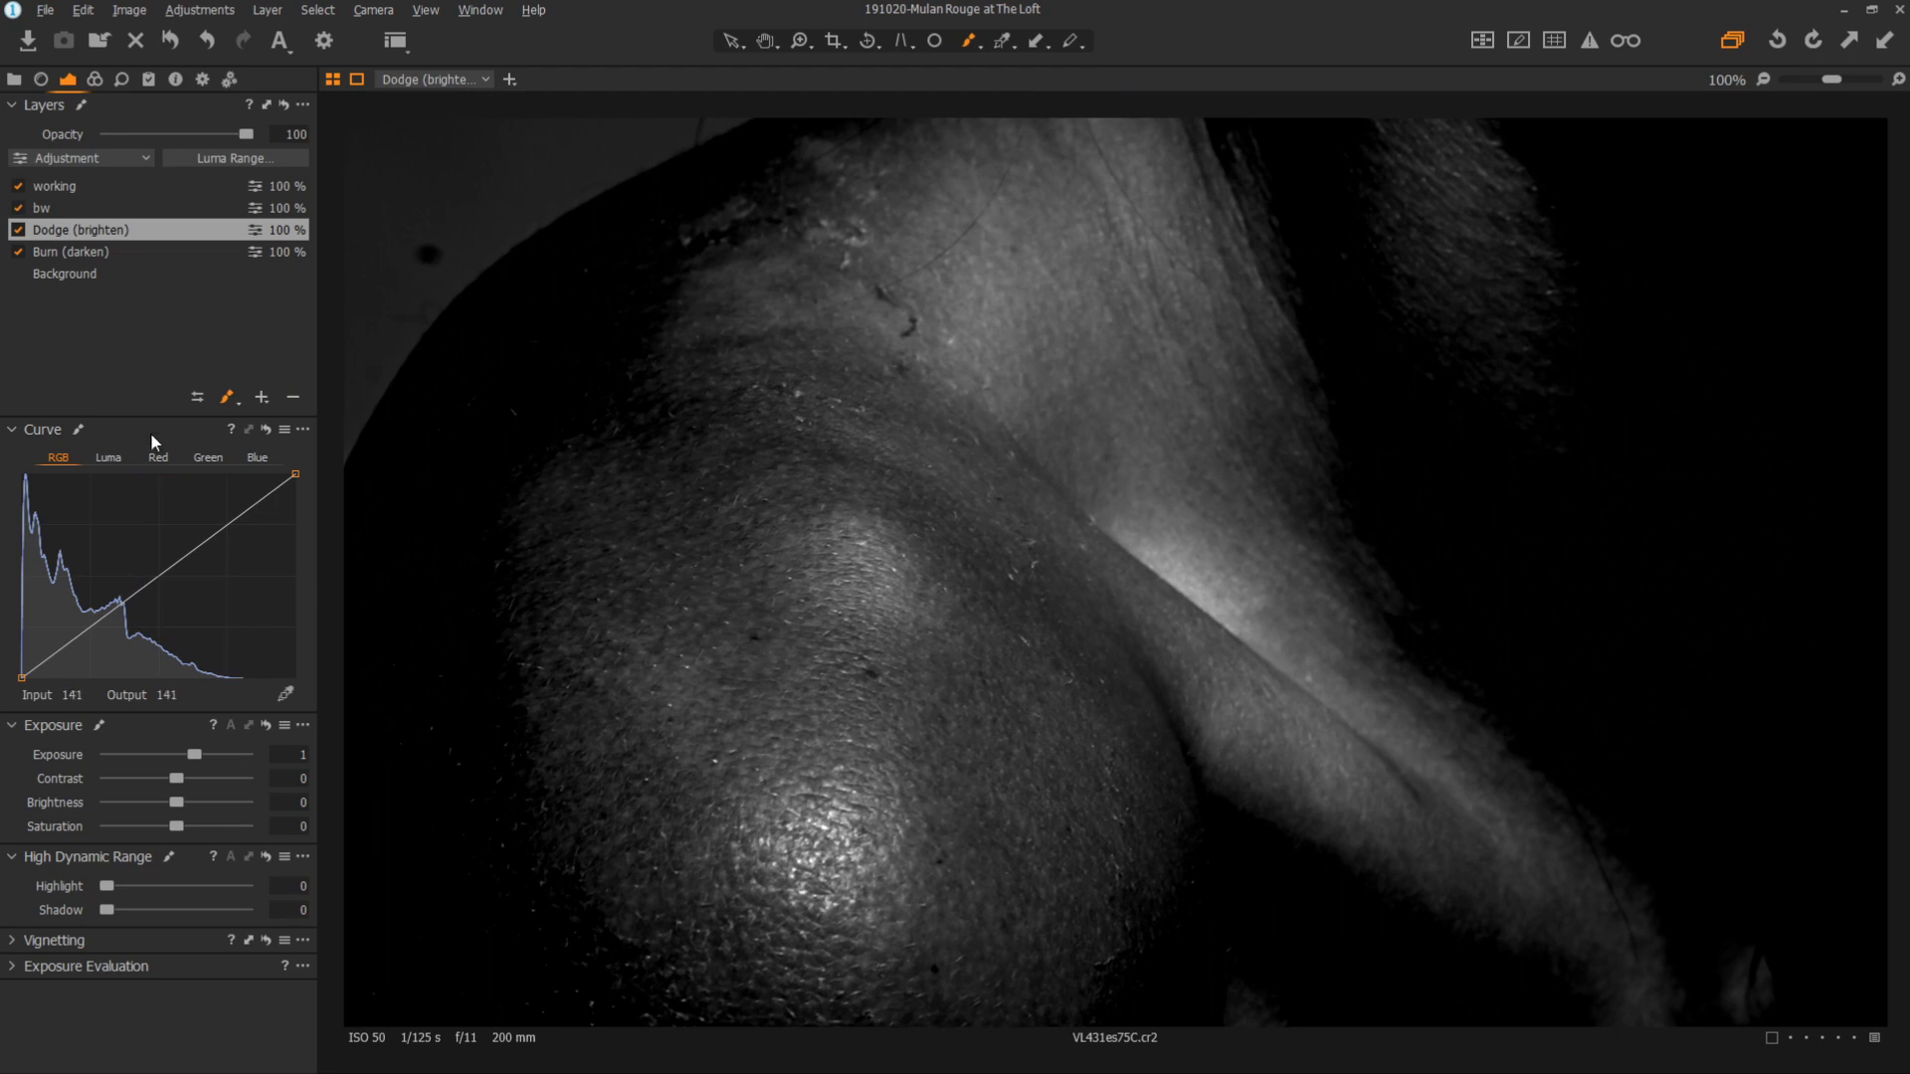
pyautogui.click(91, 255)
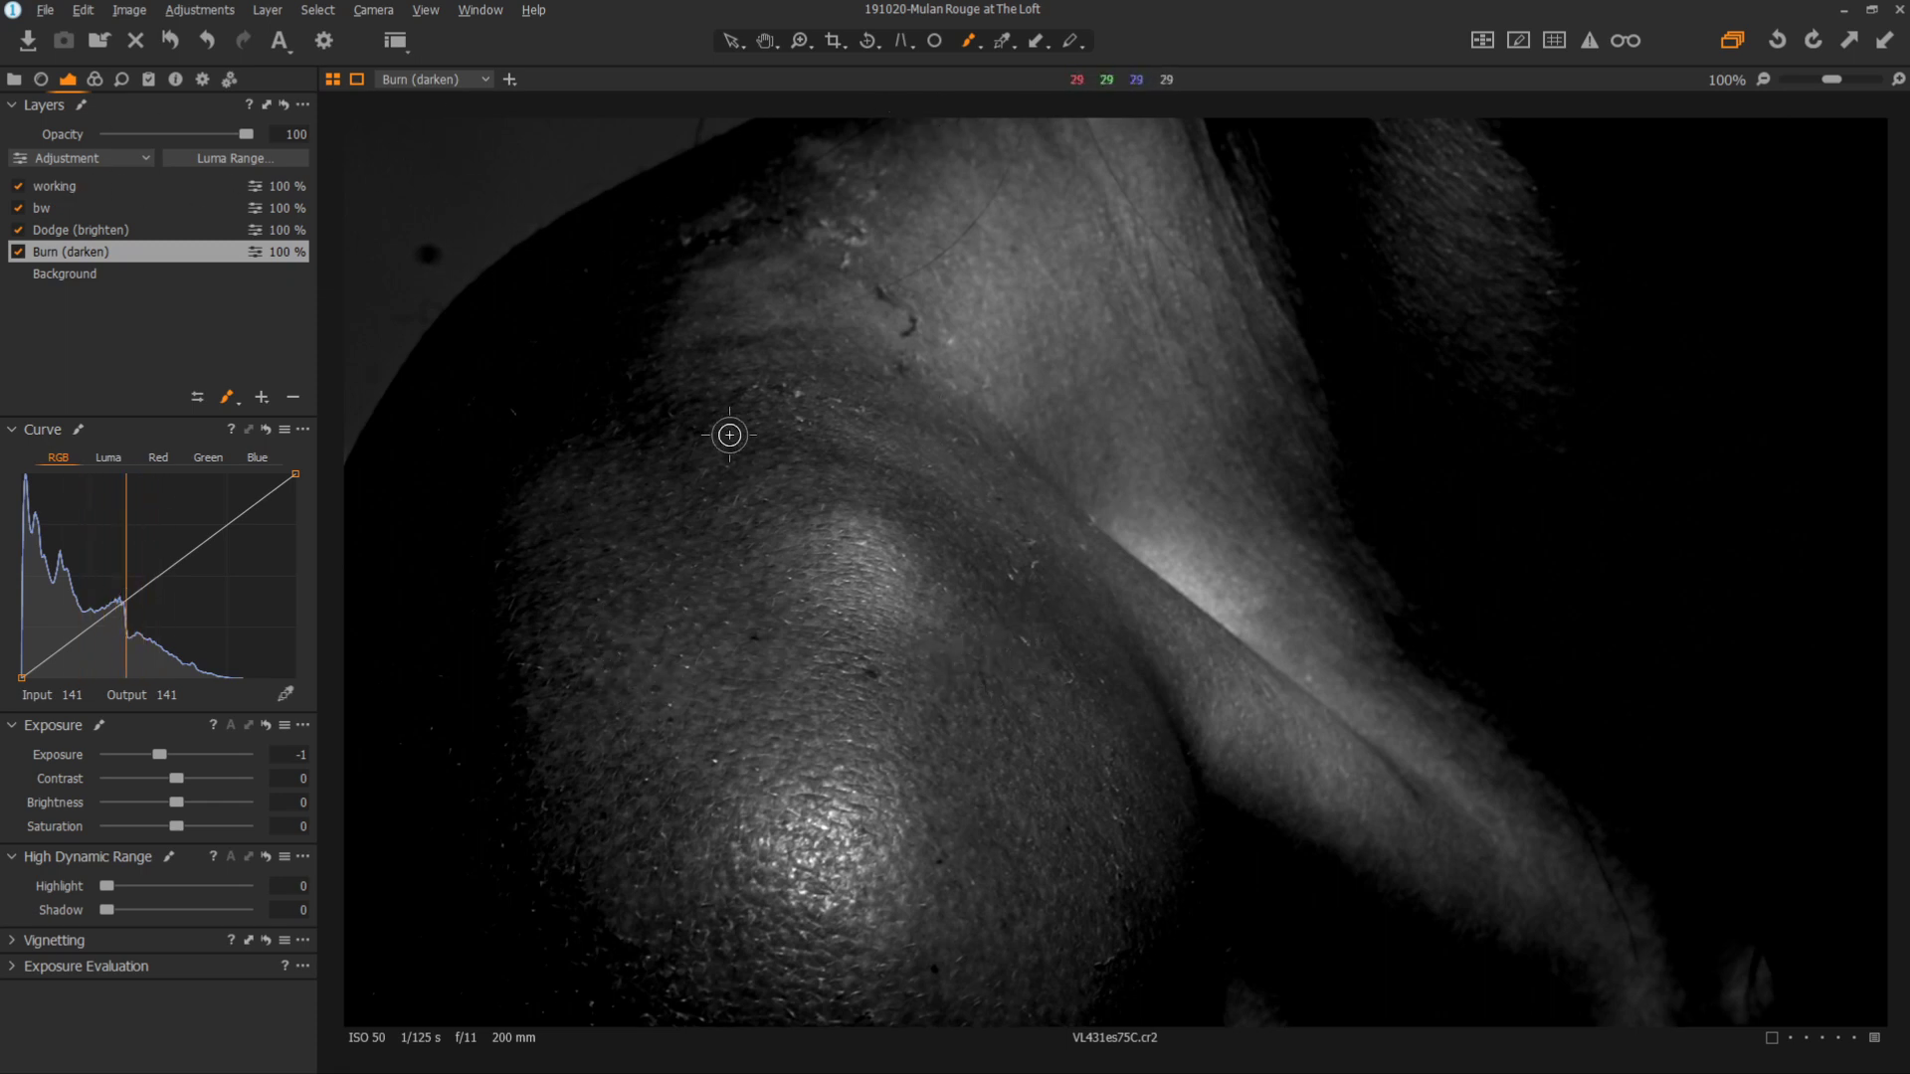
# Hide the working and bw helper layers, then toggle Dodge and Burn to compare, leaving both enabled.
pyautogui.click(20, 191)
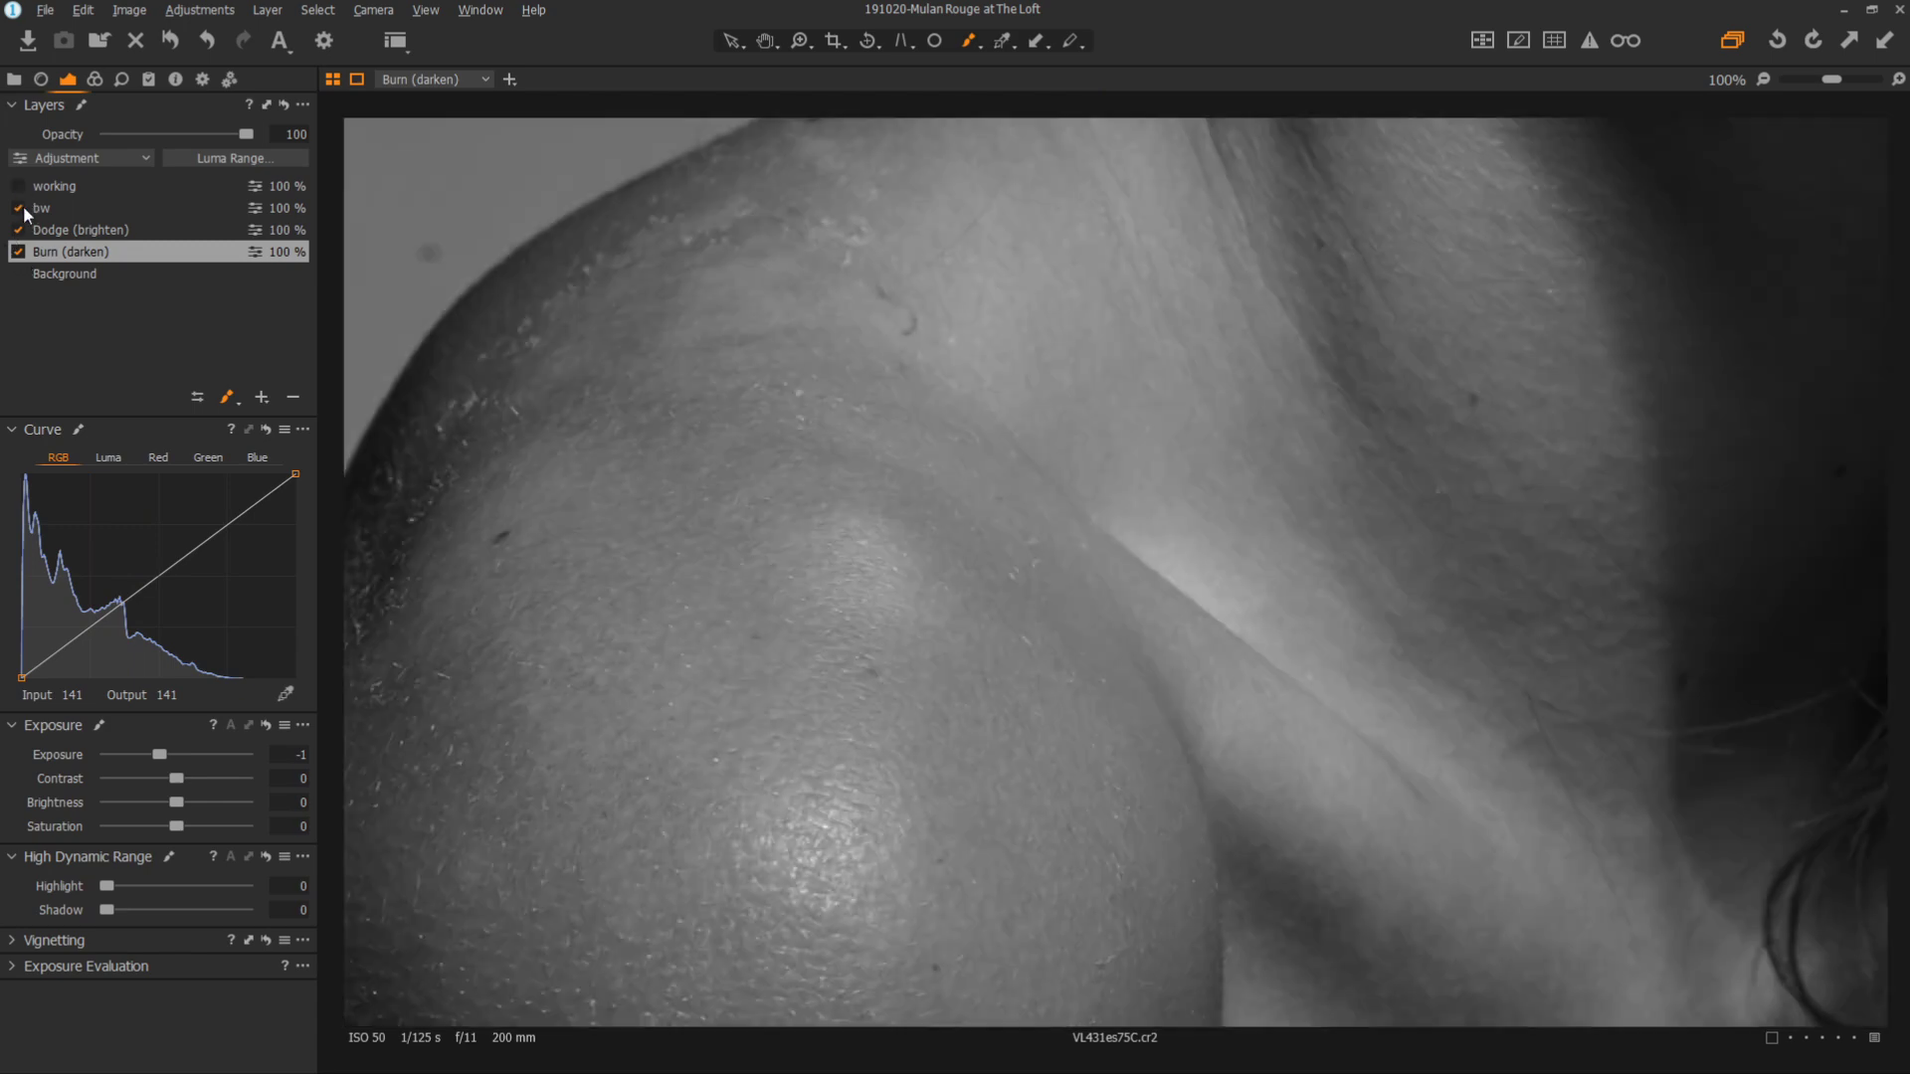
pyautogui.click(19, 208)
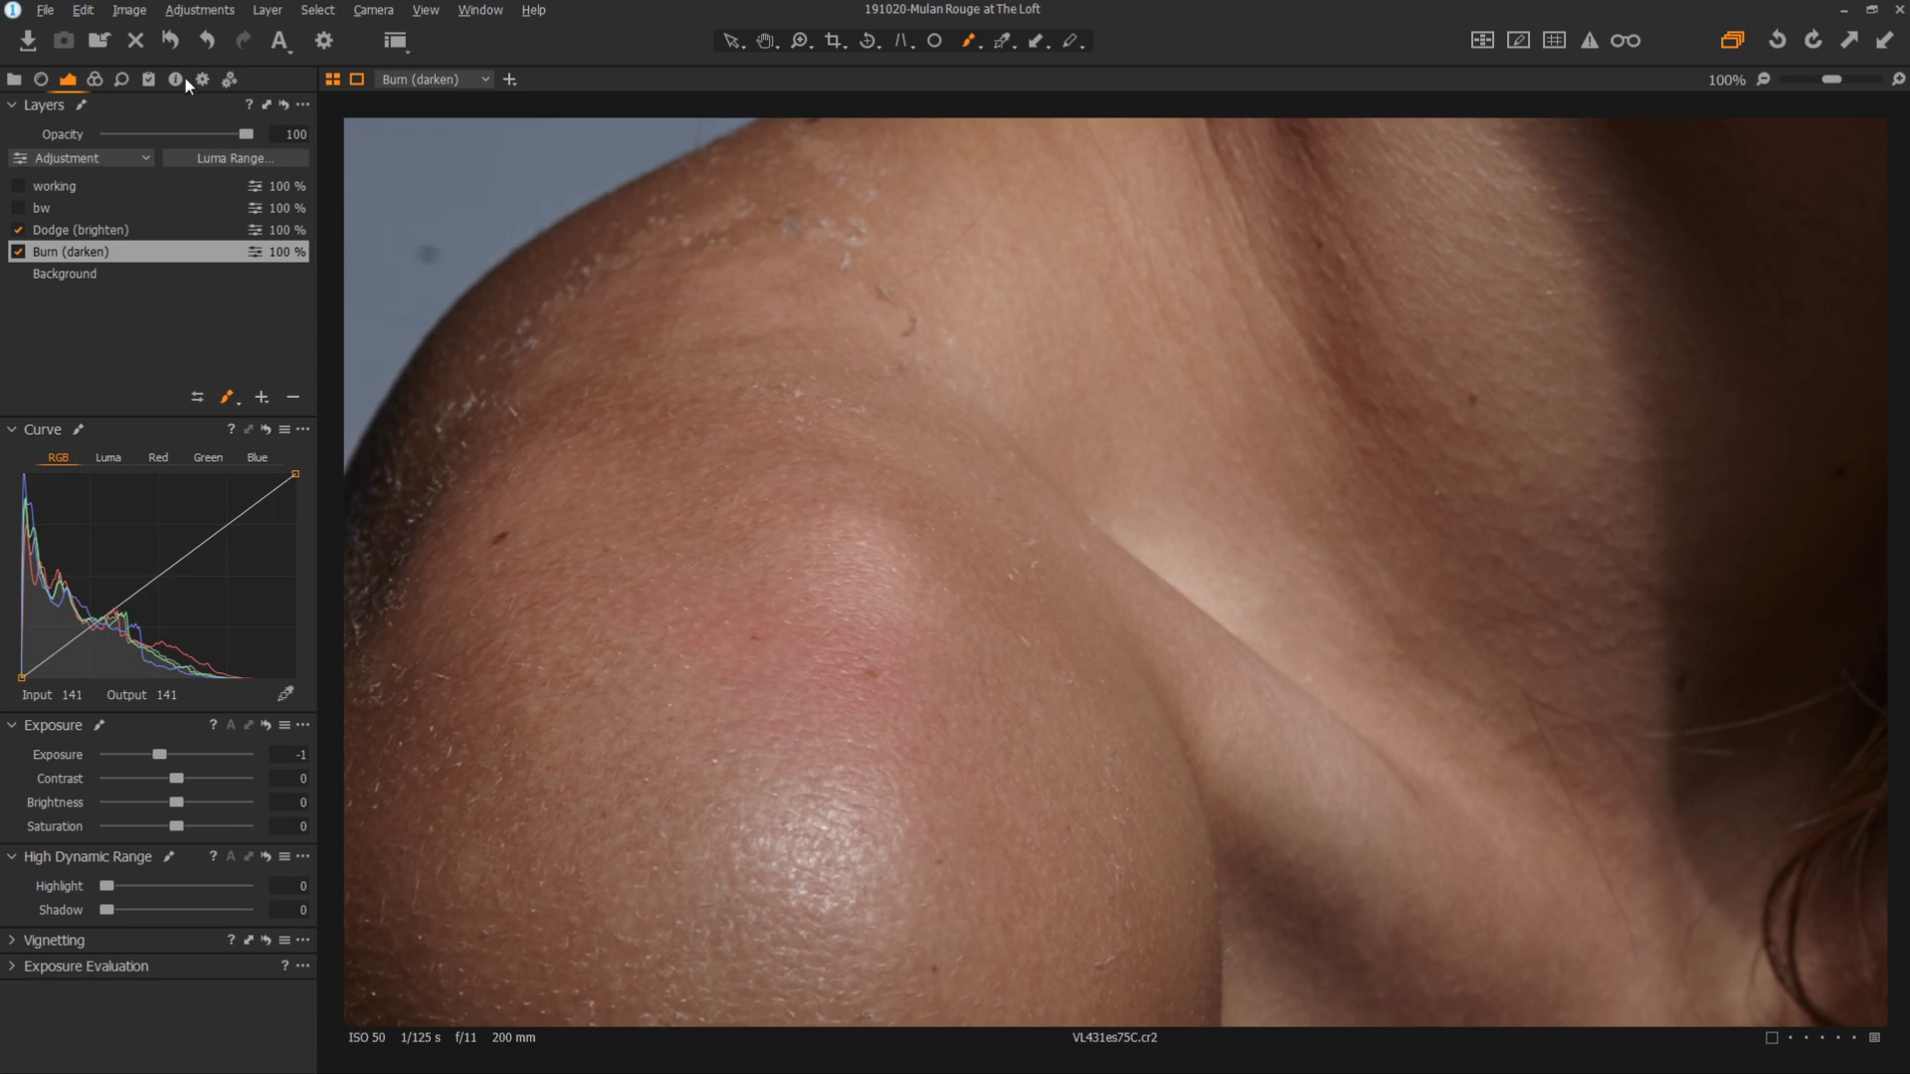
pyautogui.click(18, 253)
pyautogui.click(18, 251)
pyautogui.click(18, 230)
pyautogui.click(18, 230)
pyautogui.click(18, 251)
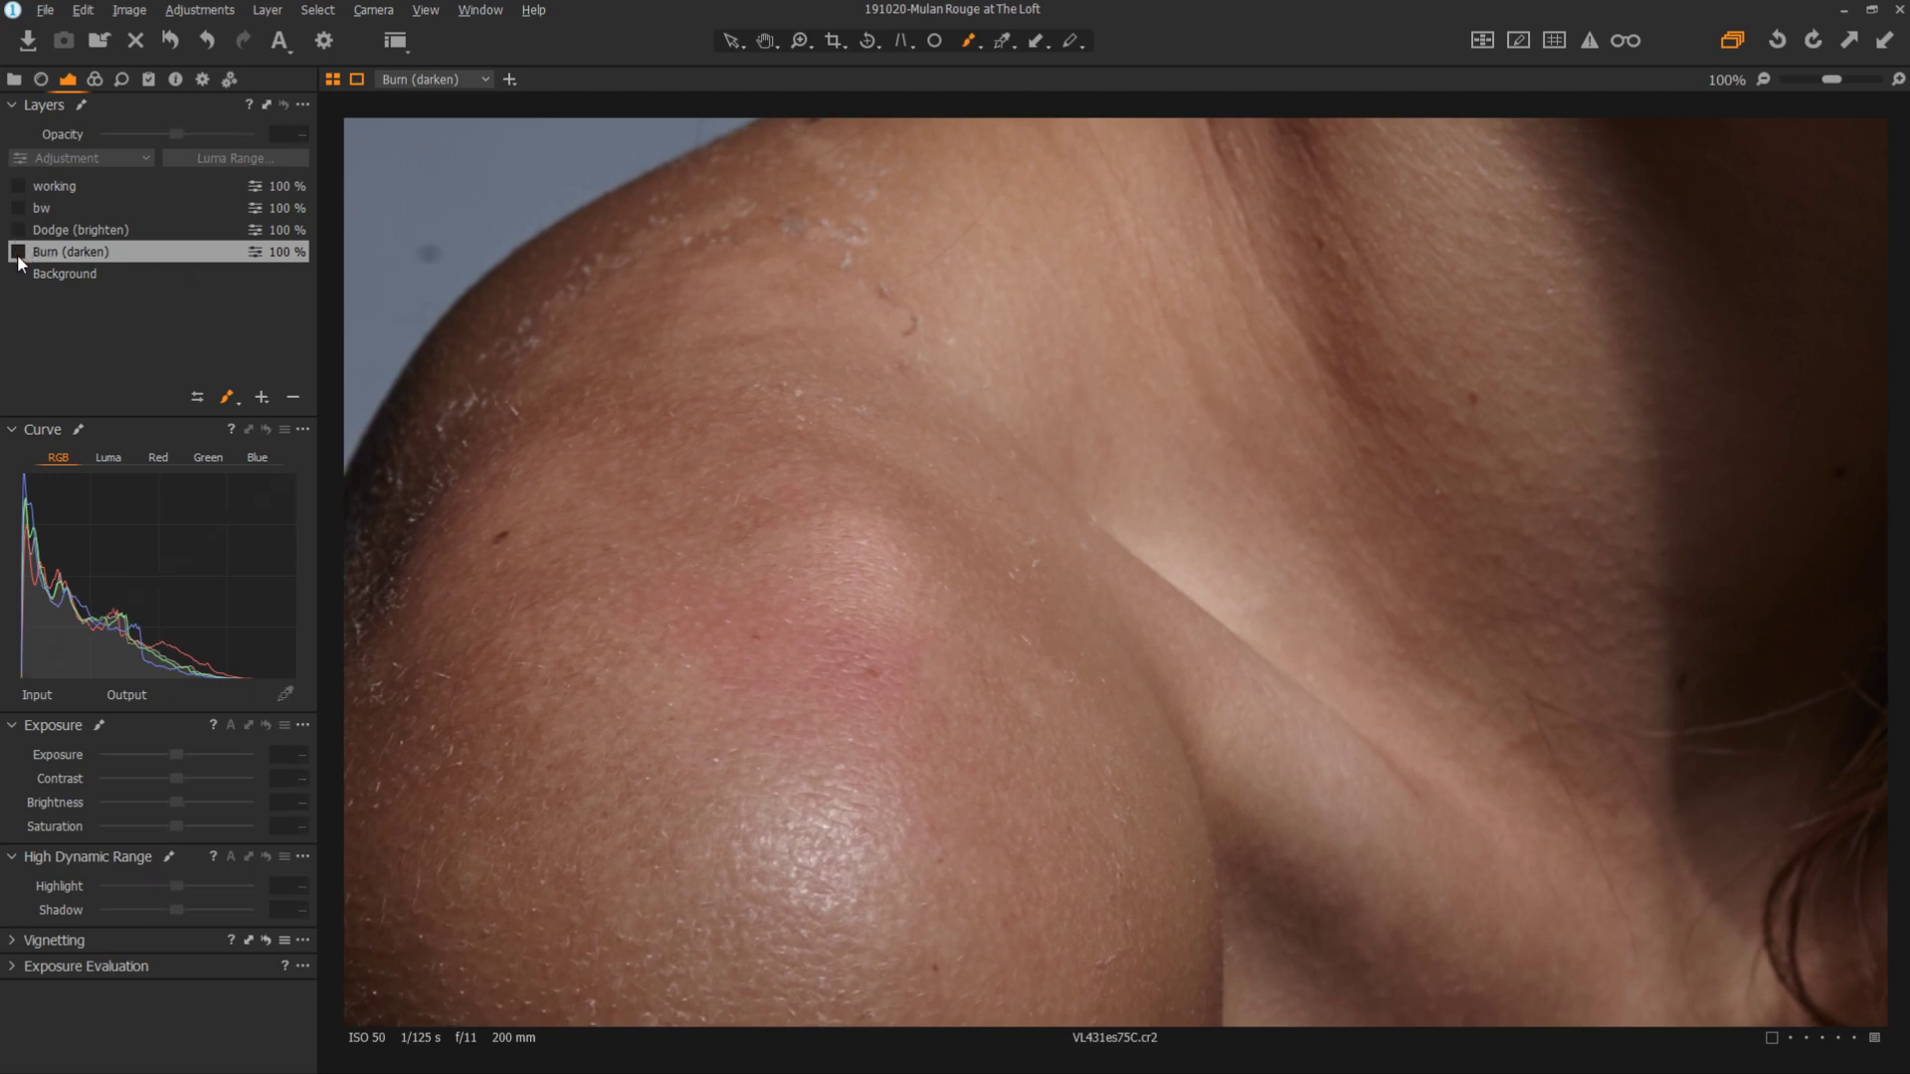
pyautogui.click(18, 253)
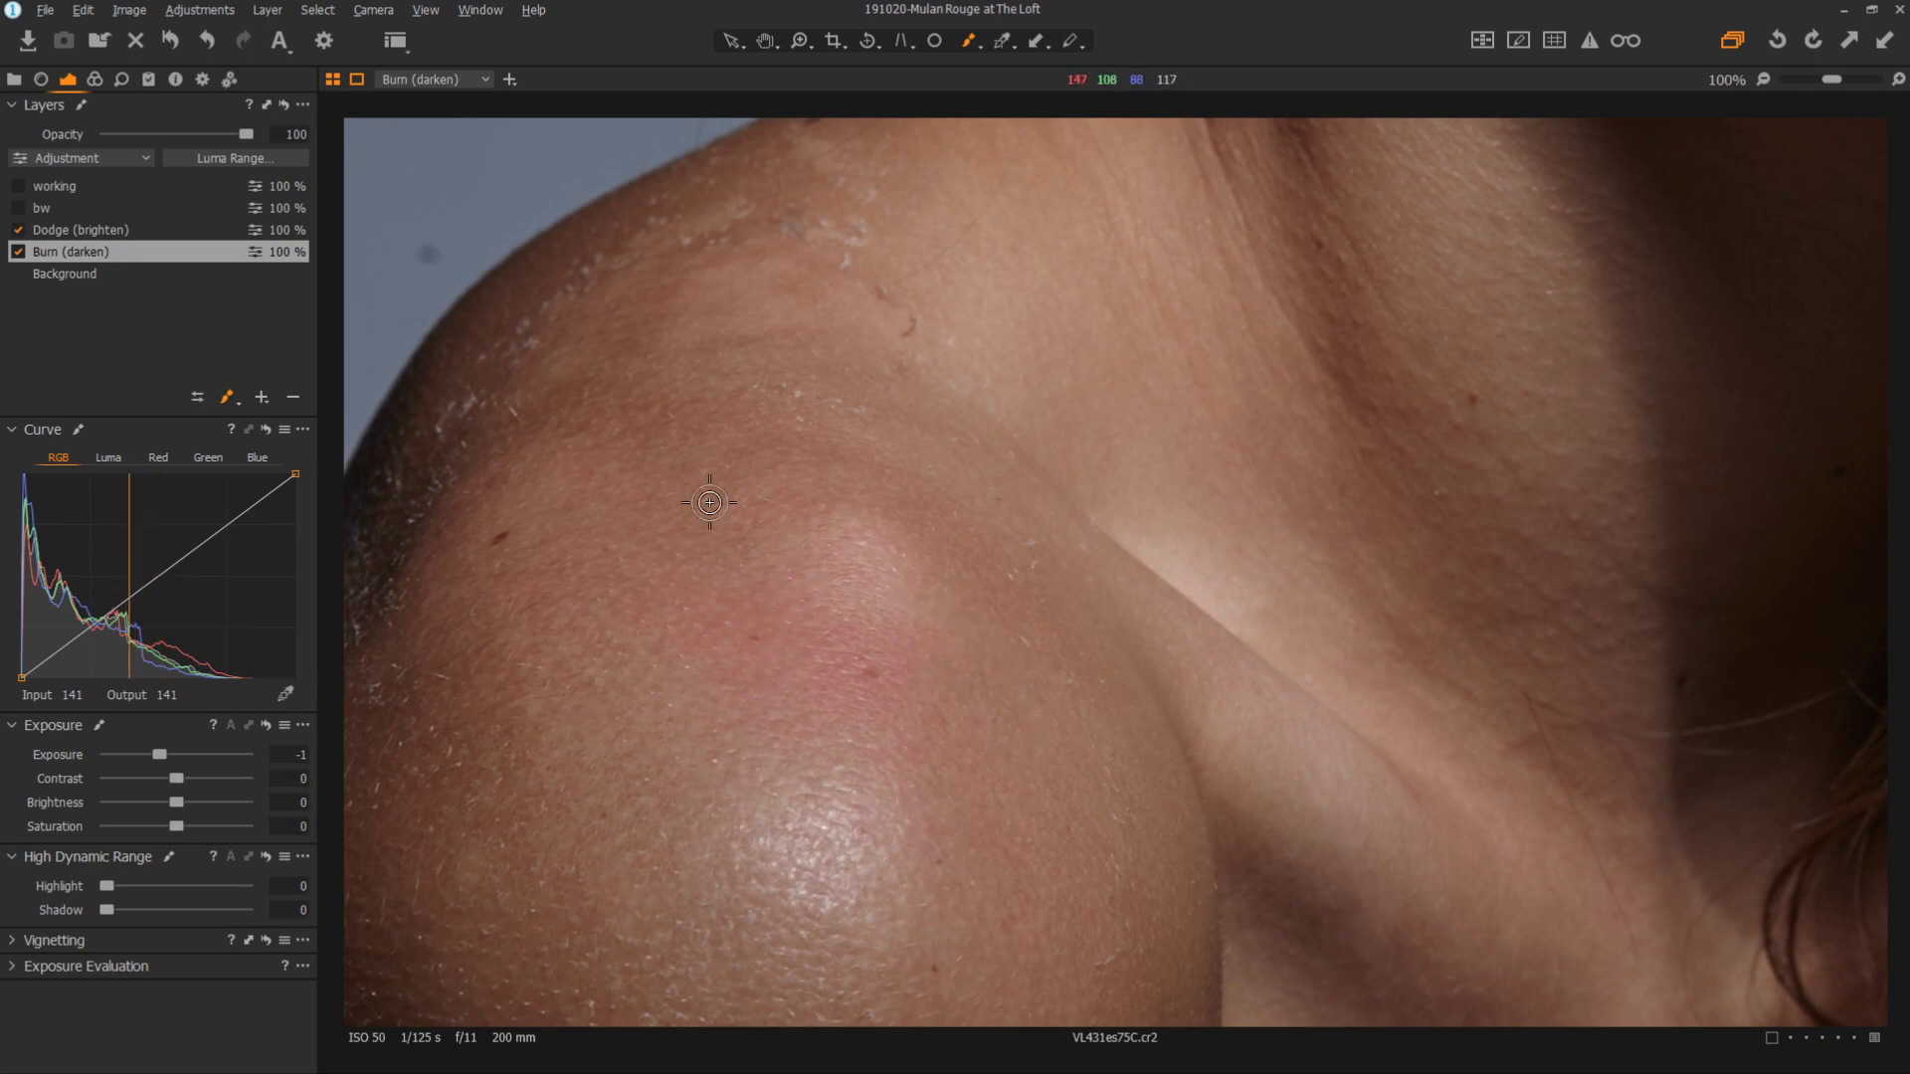
pyautogui.click(18, 229)
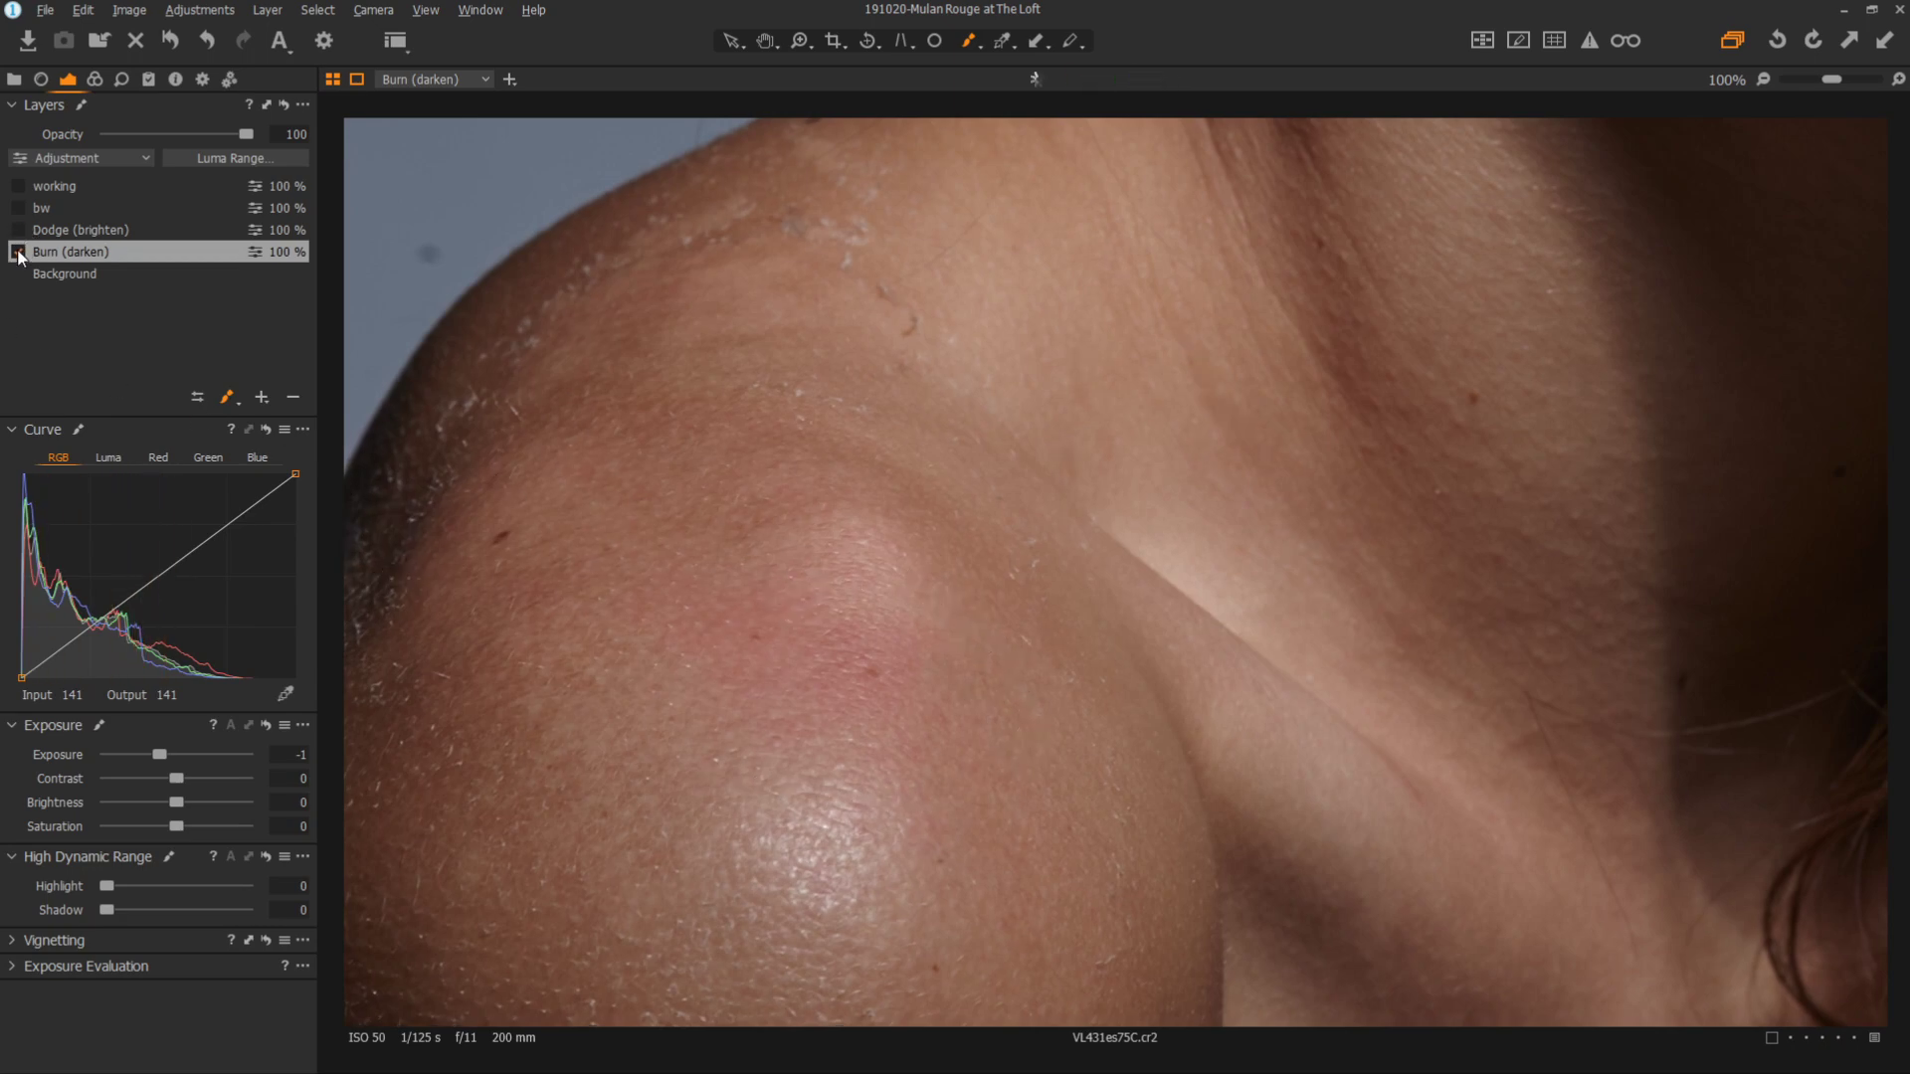
pyautogui.click(18, 252)
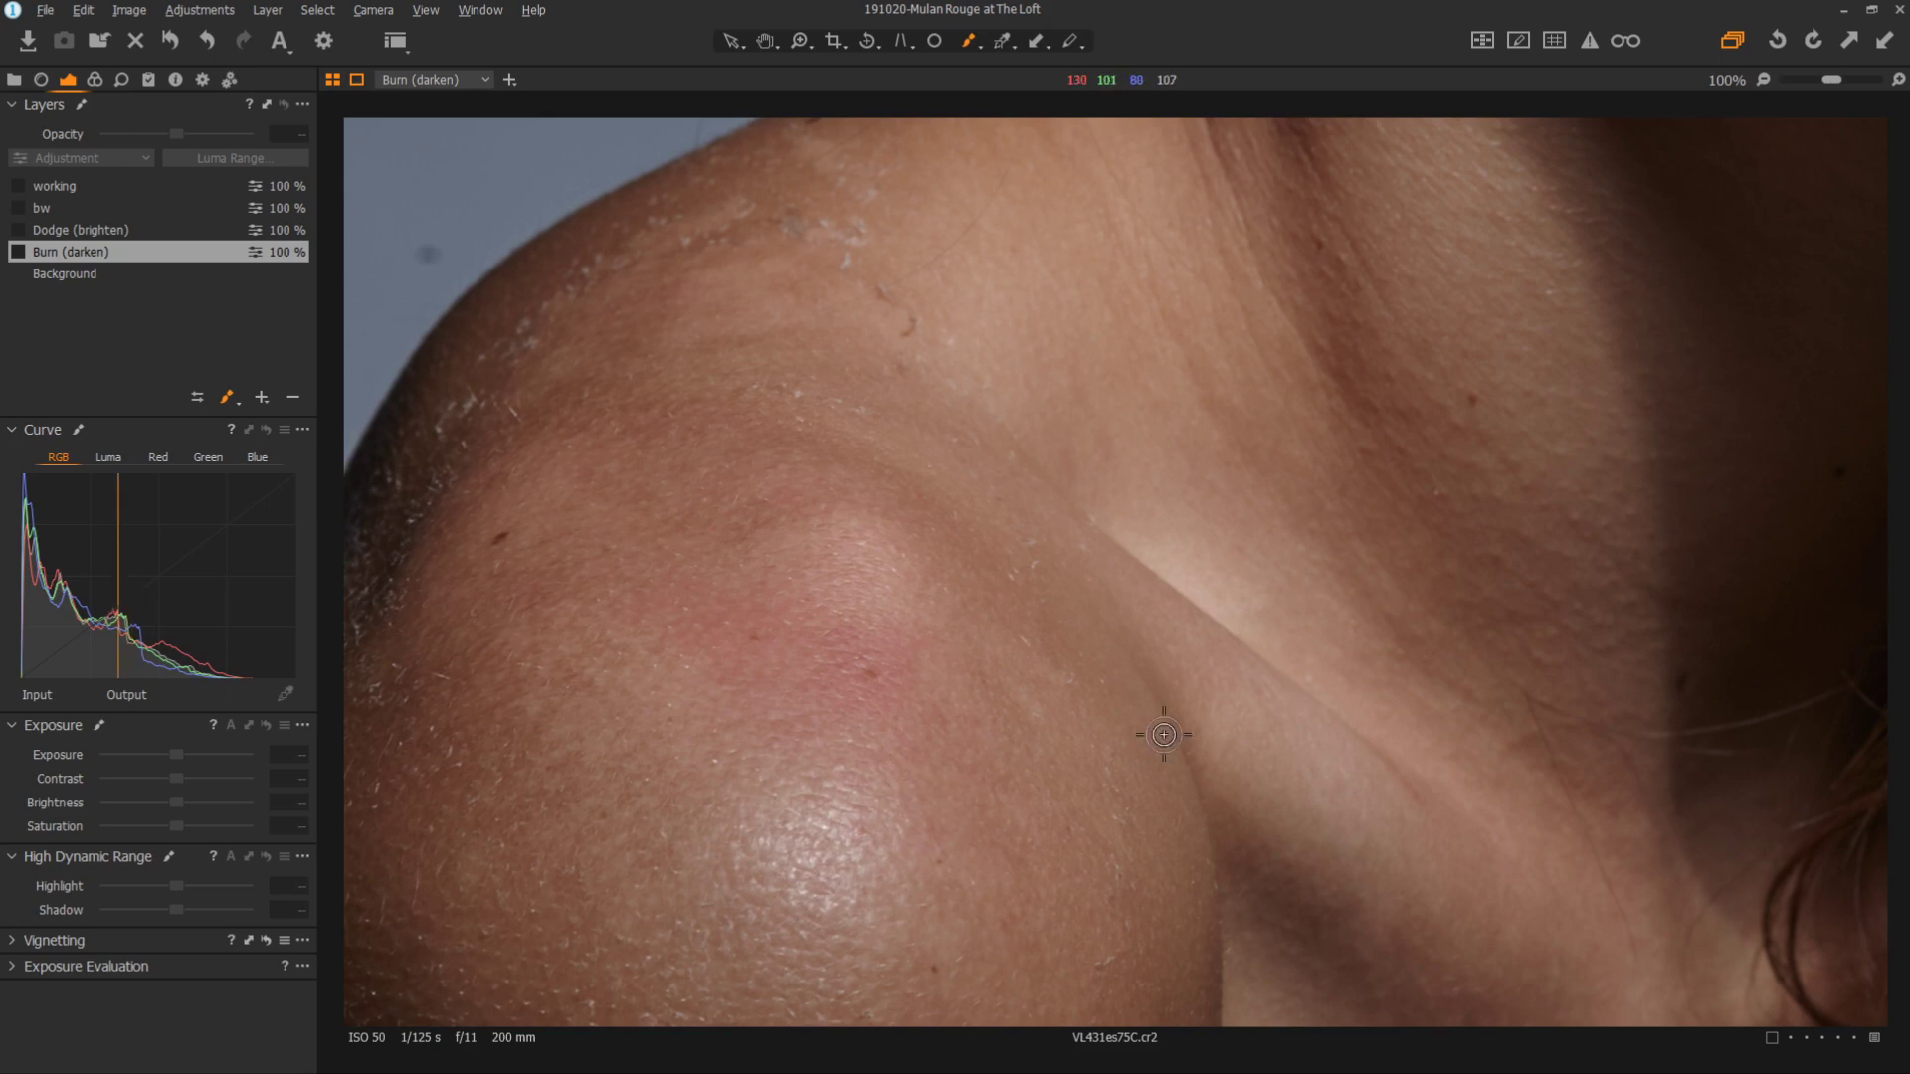
pyautogui.click(19, 251)
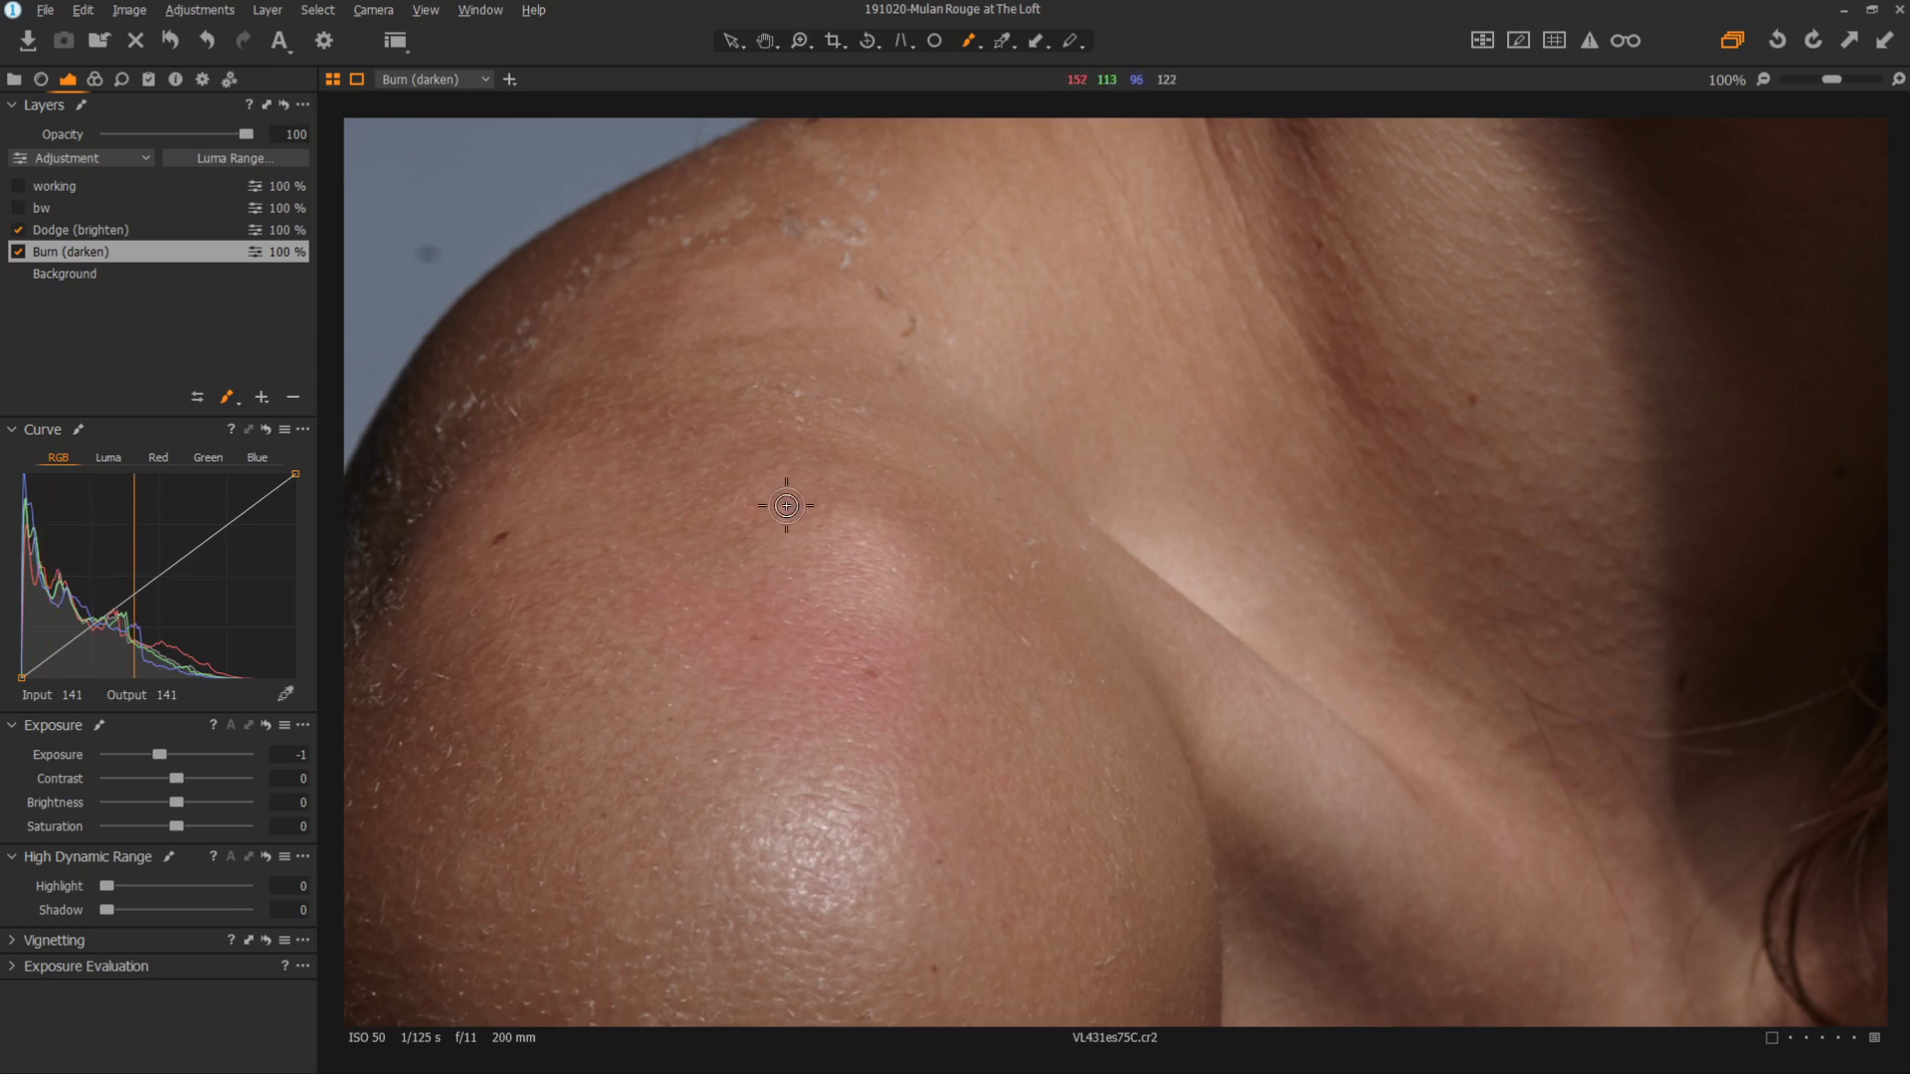
# Inspect the cheek at 400% zoom, then zoom out to 33% to show the whole colour portrait.
pyautogui.press('z')
pyautogui.keyDown('alt'); pyautogui.click(840, 529); pyautogui.keyUp('alt')
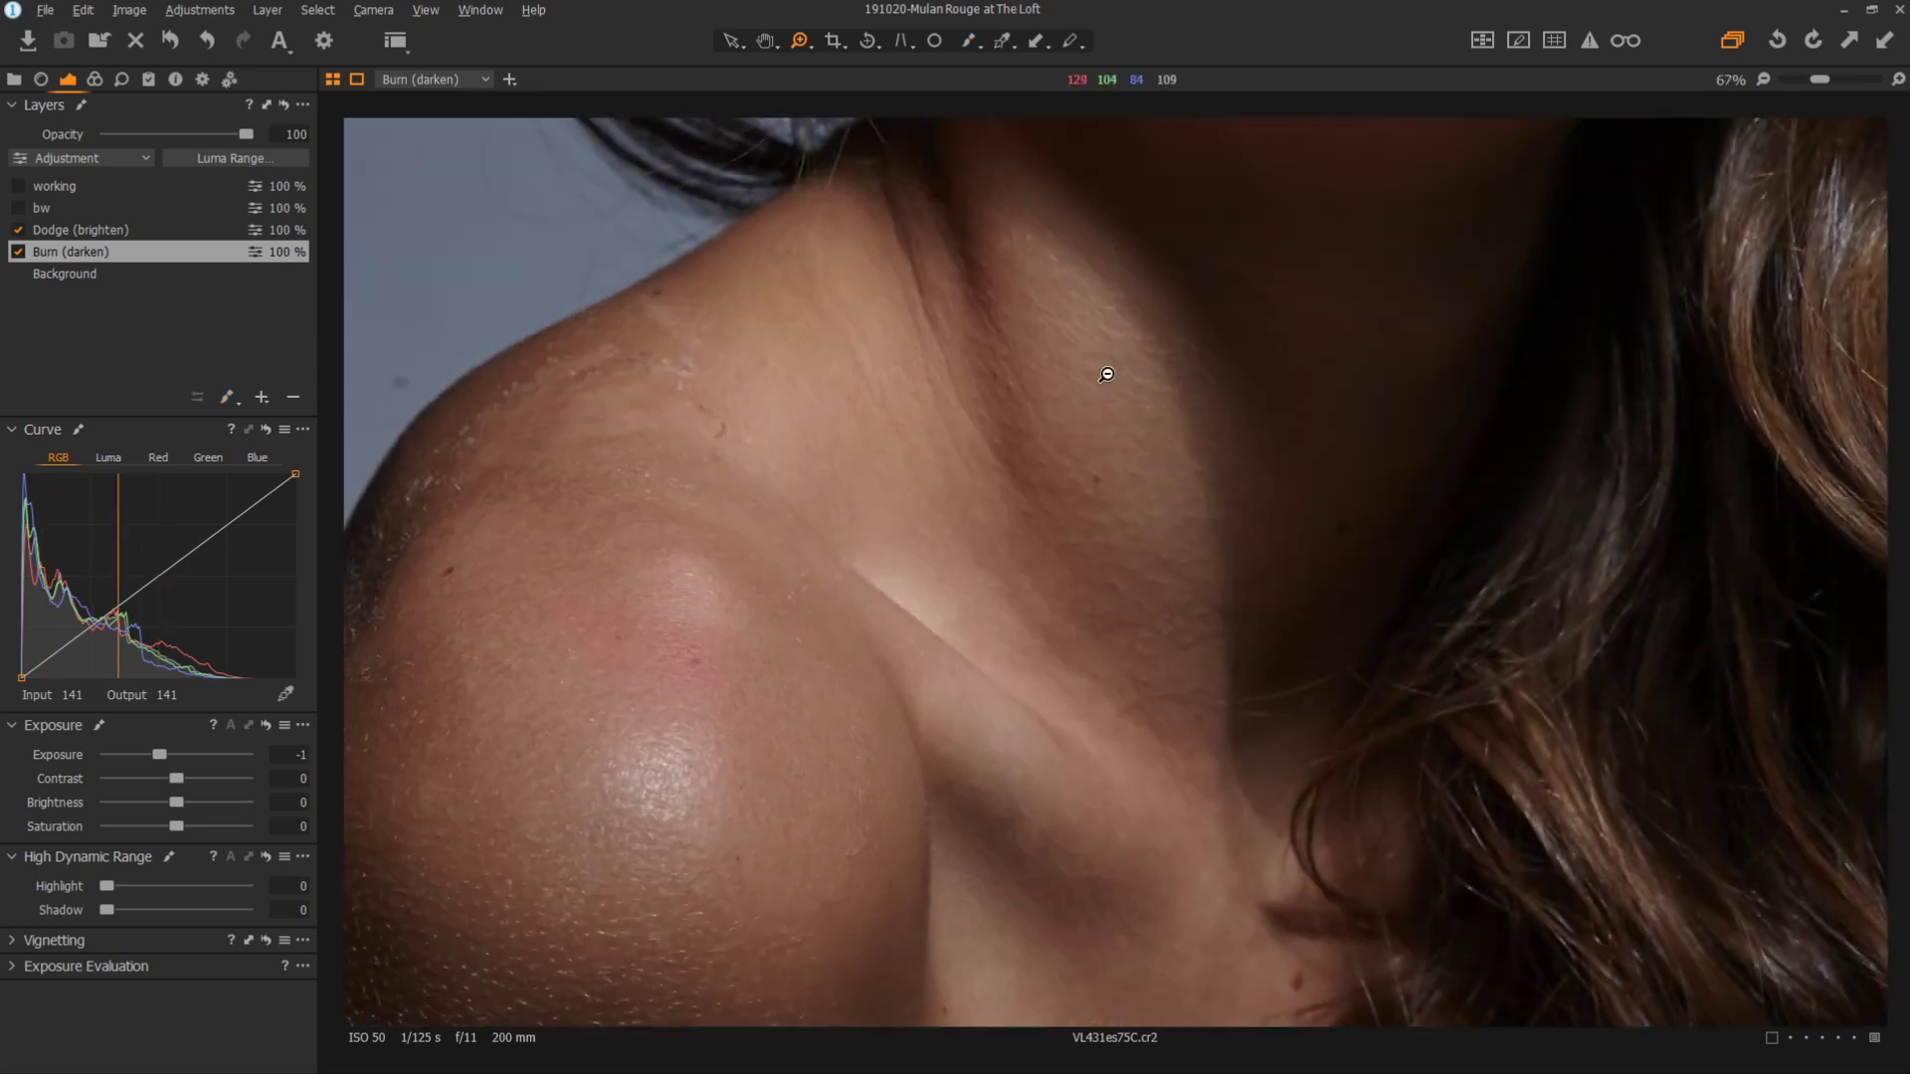
pyautogui.press('h')
pyautogui.moveTo(1160, 237); pyautogui.dragTo(1092, 206)
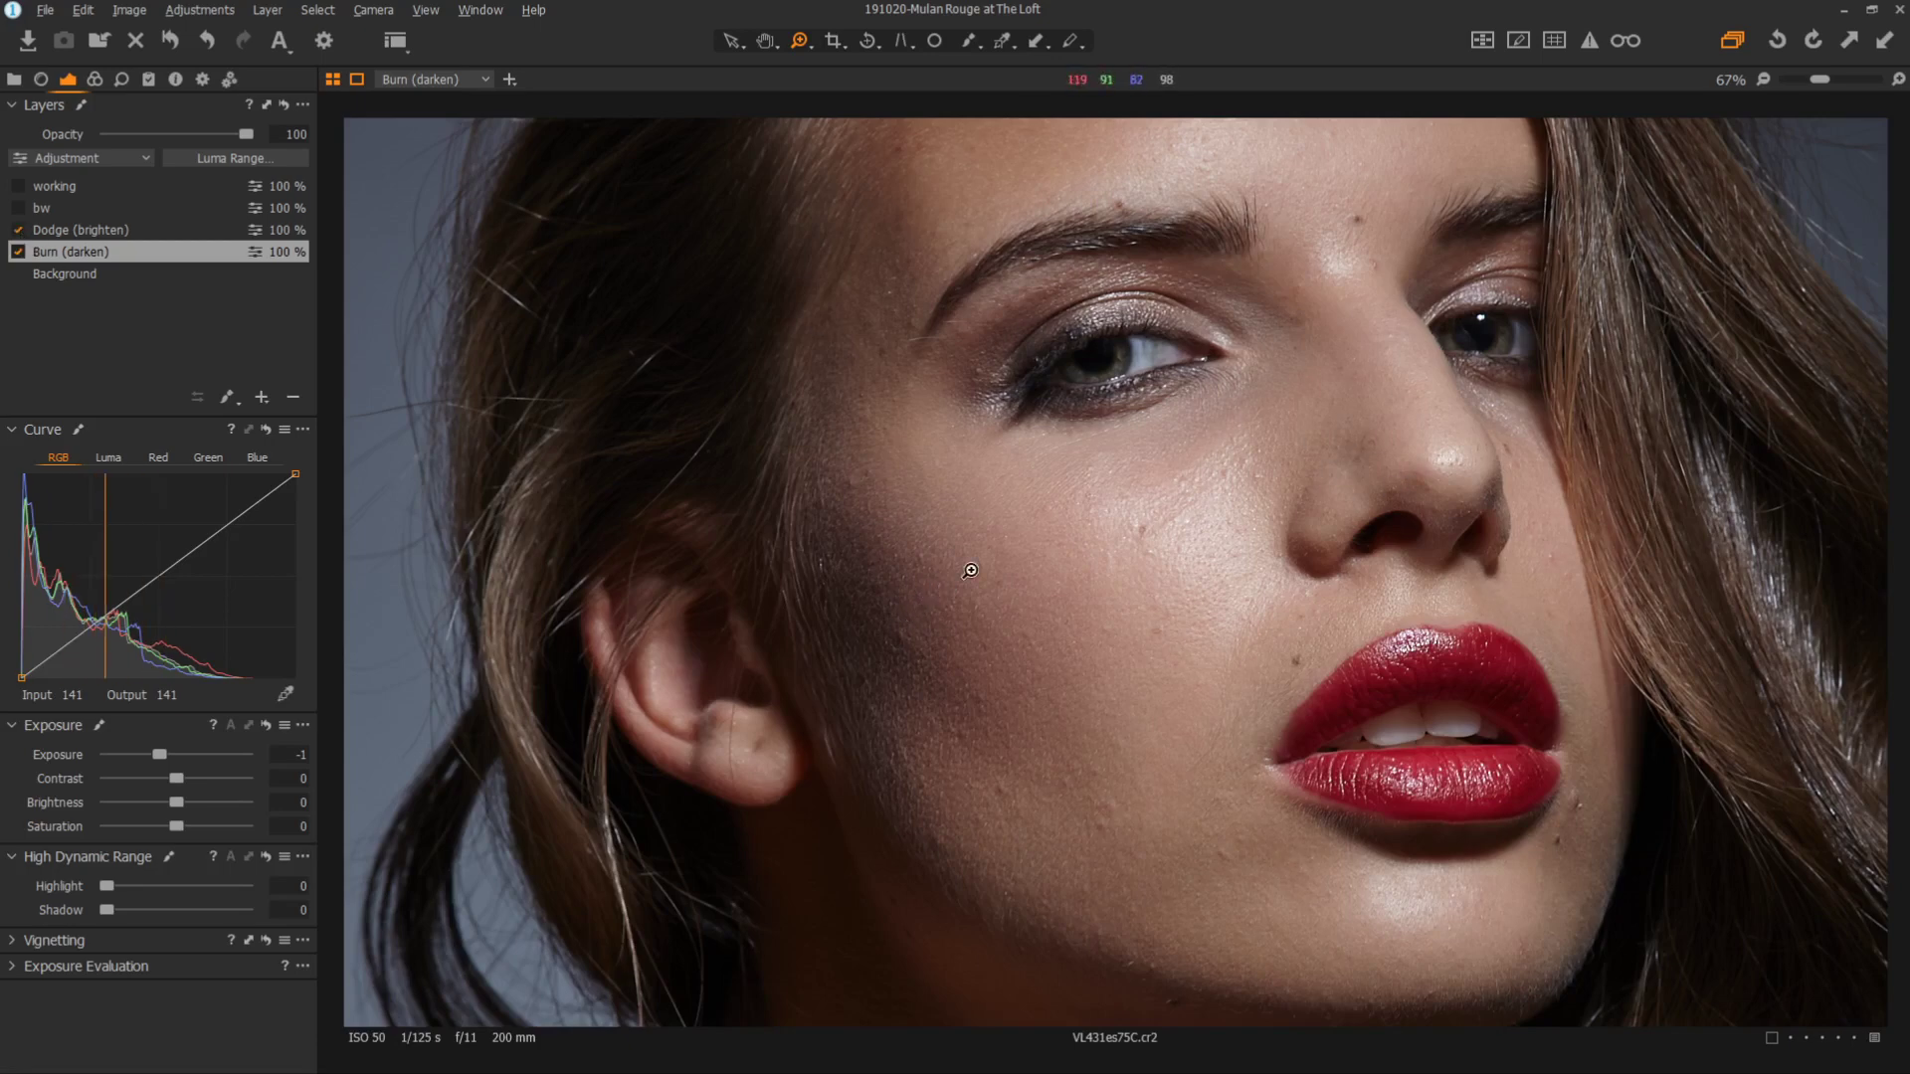
pyautogui.click(1034, 552)
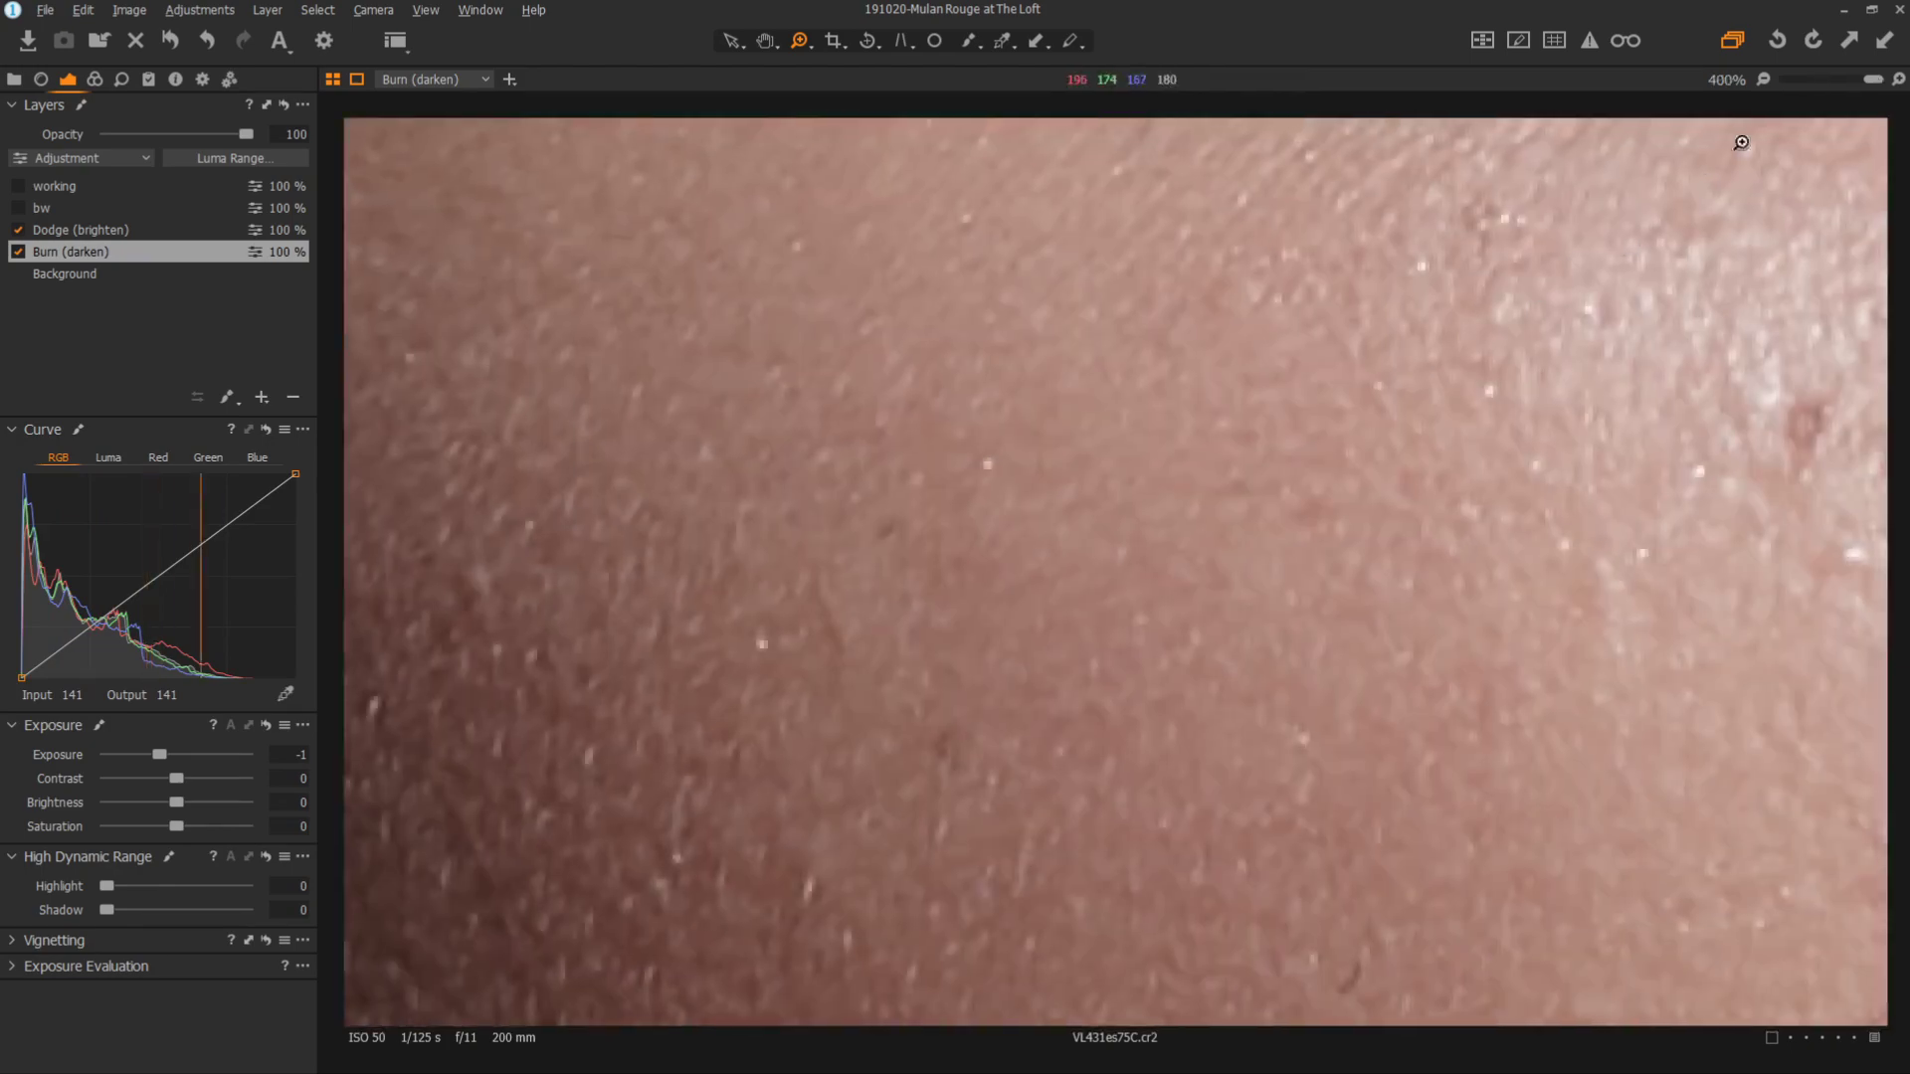
pyautogui.moveTo(1874, 82); pyautogui.dragTo(1800, 86)
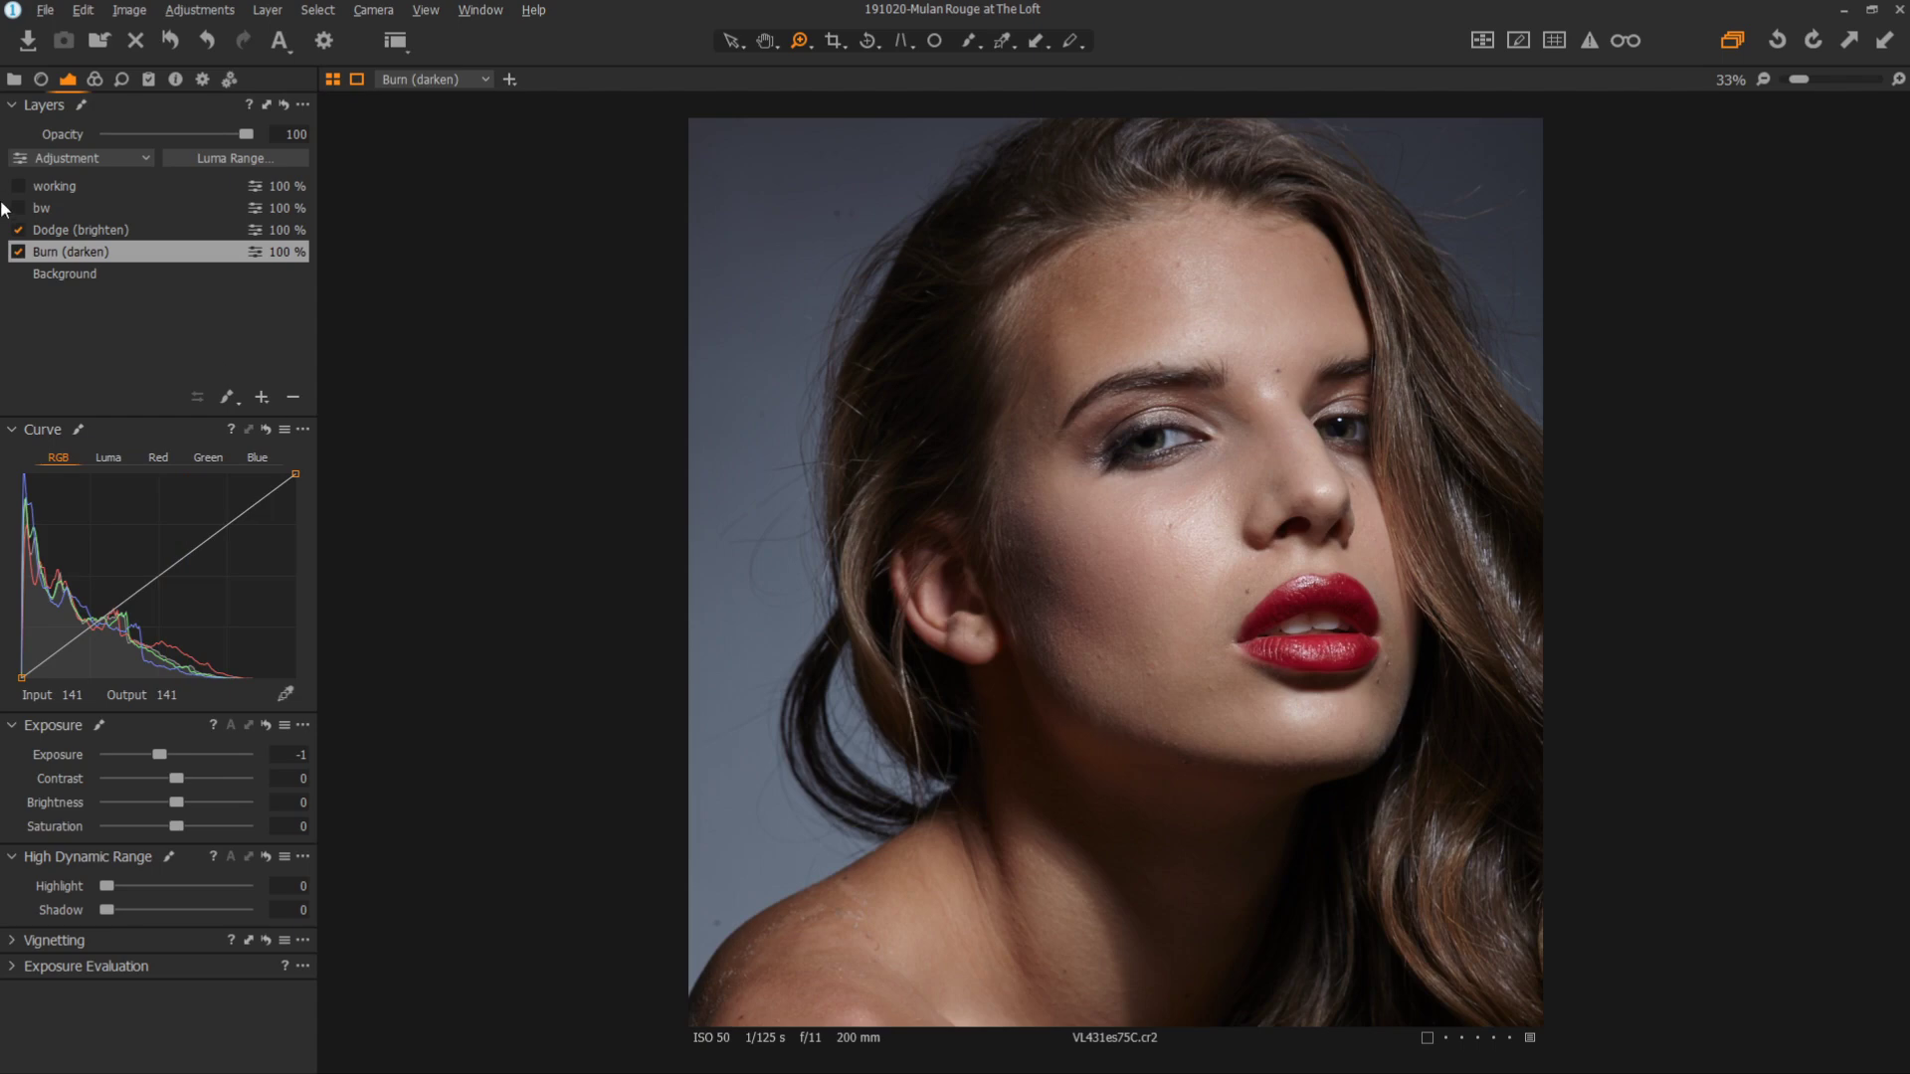
# Compare Burn (darken) off and on, select the working then bw layers, and pan down to the shoulder.
pyautogui.click(18, 253)
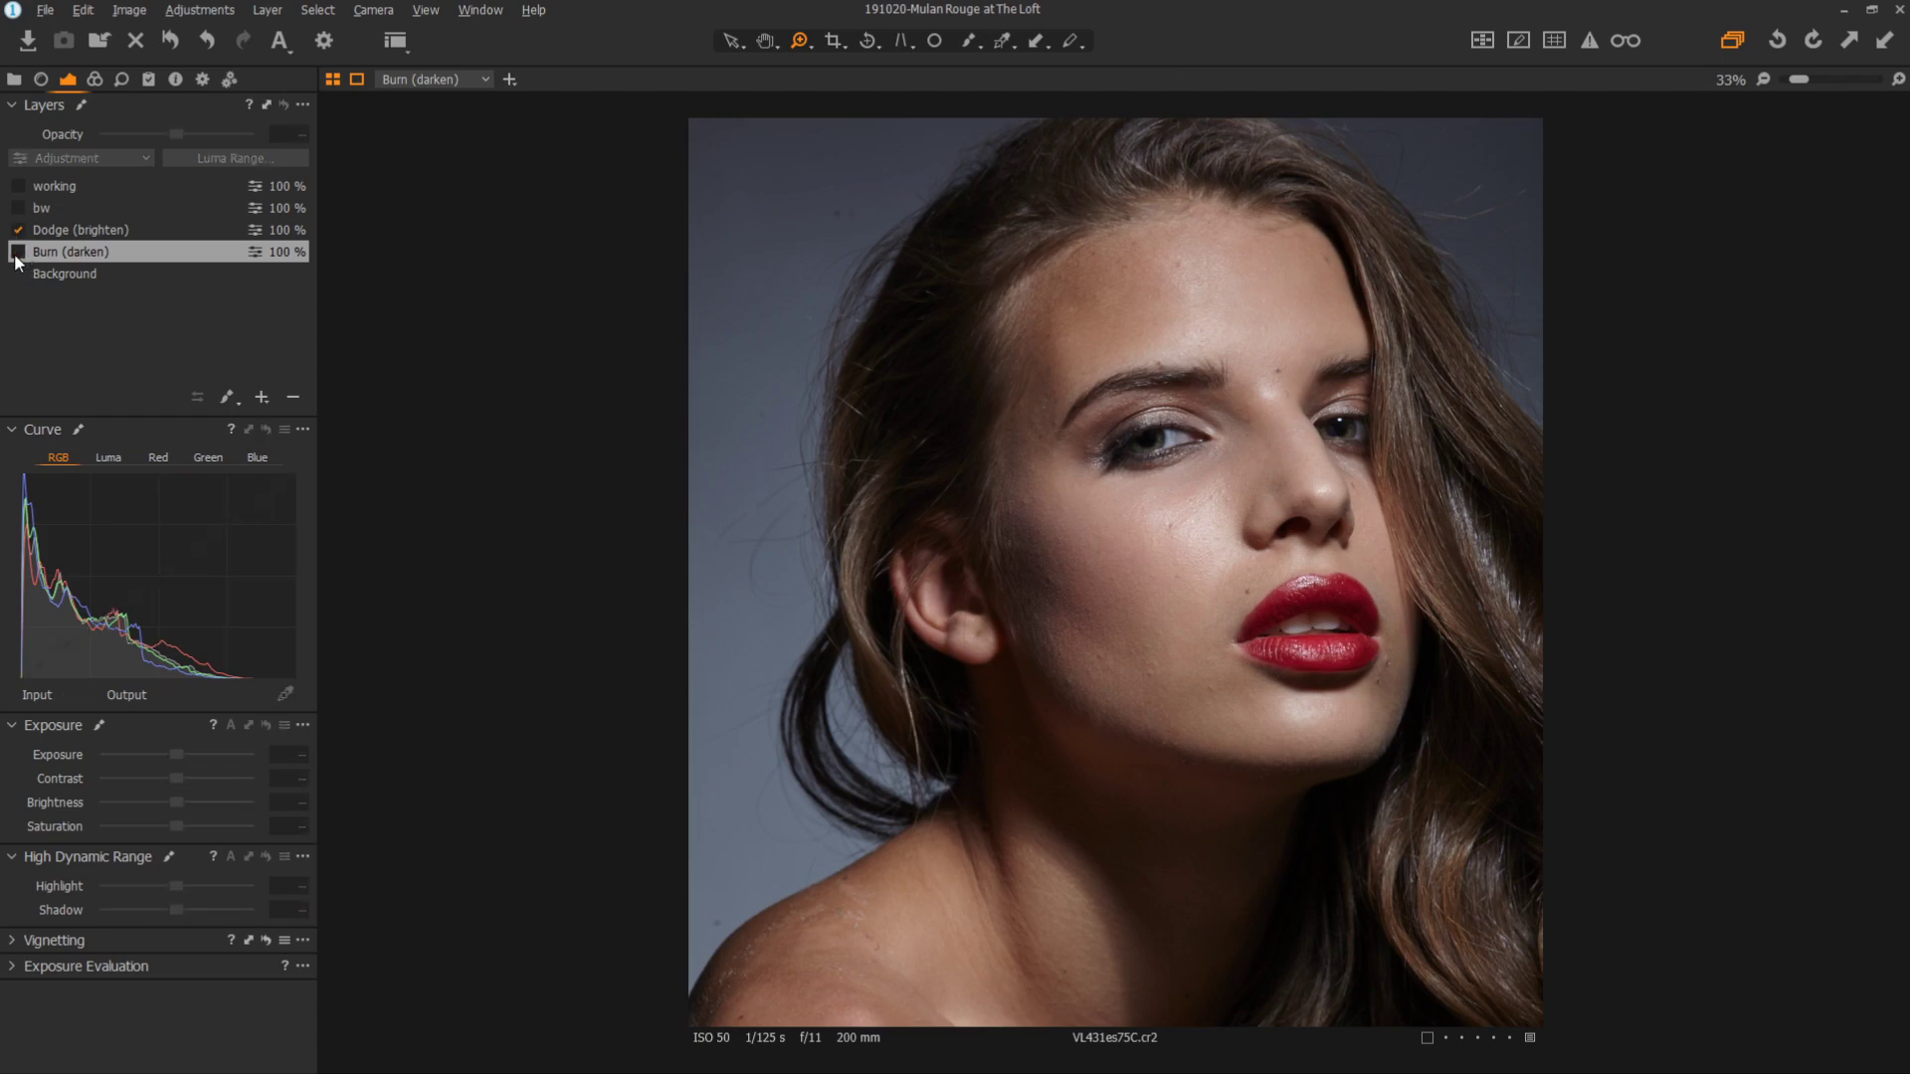
pyautogui.click(18, 253)
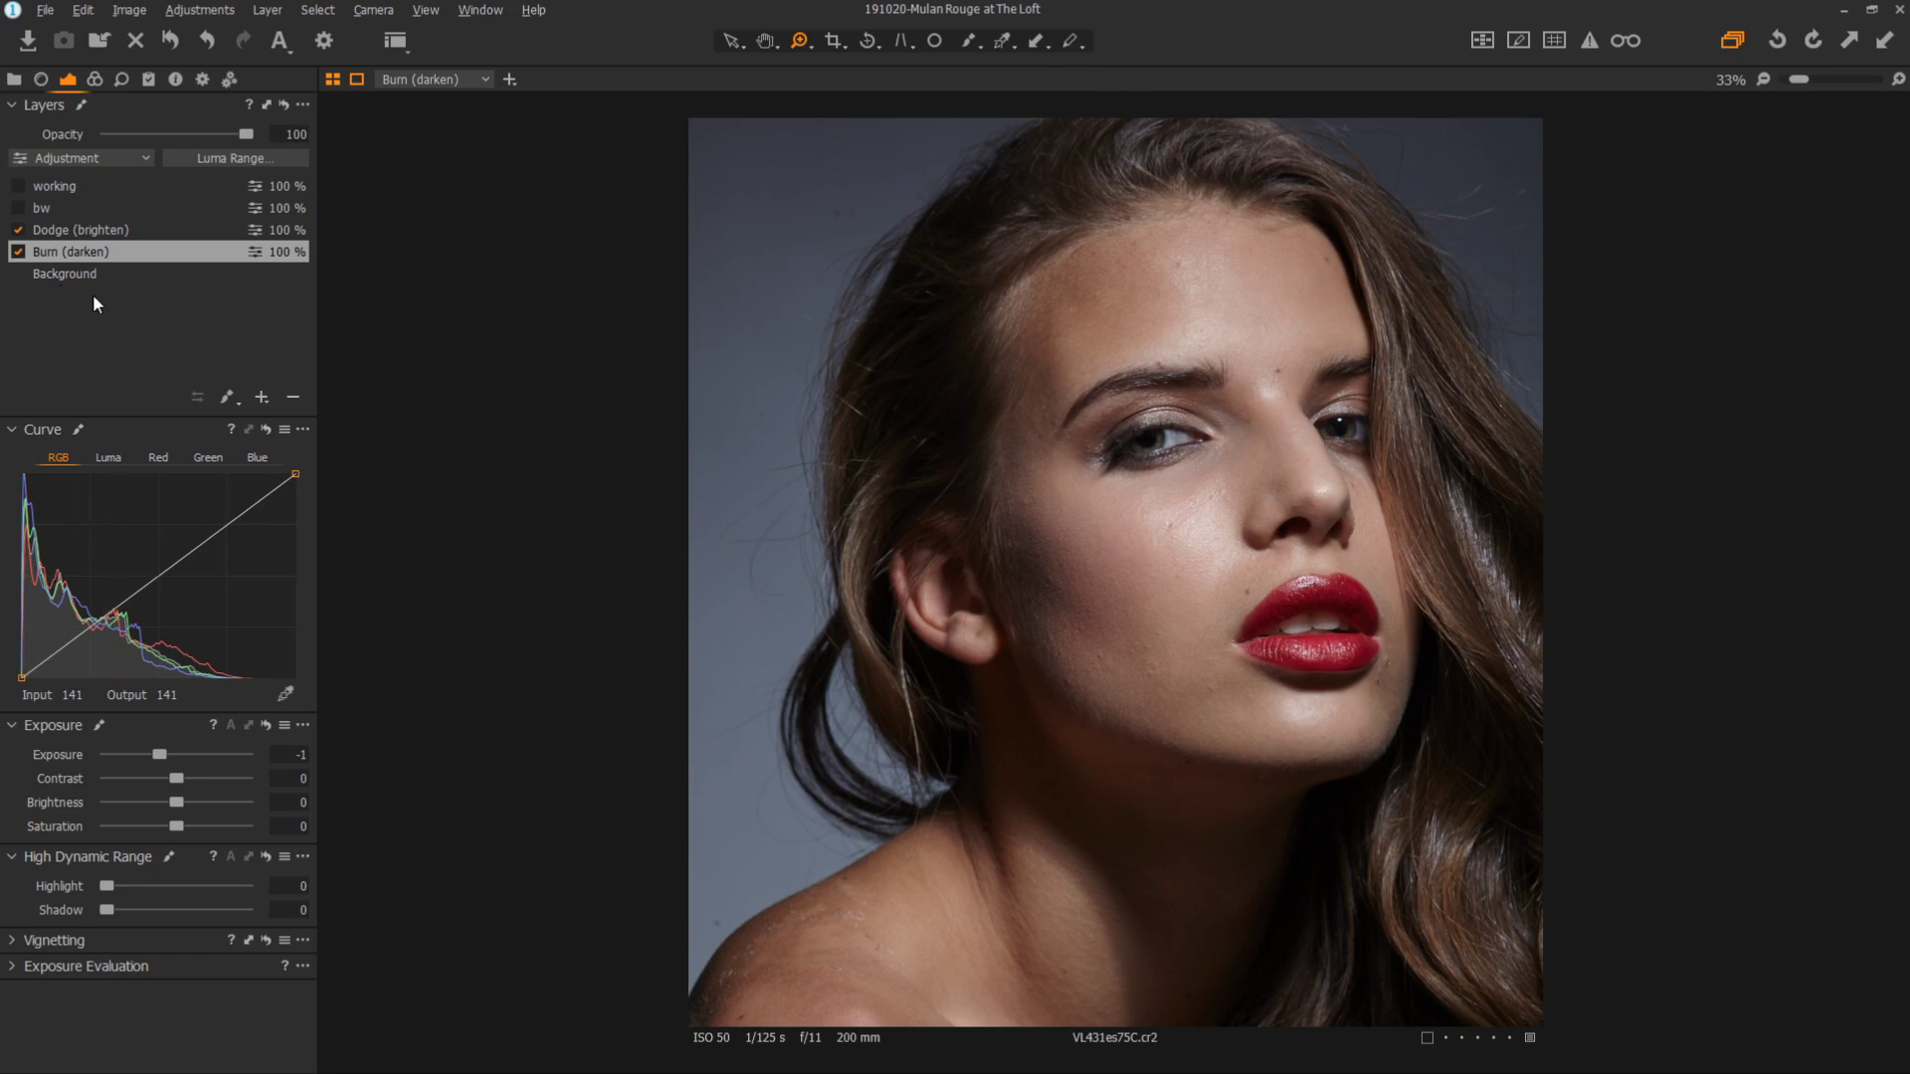
pyautogui.click(84, 187)
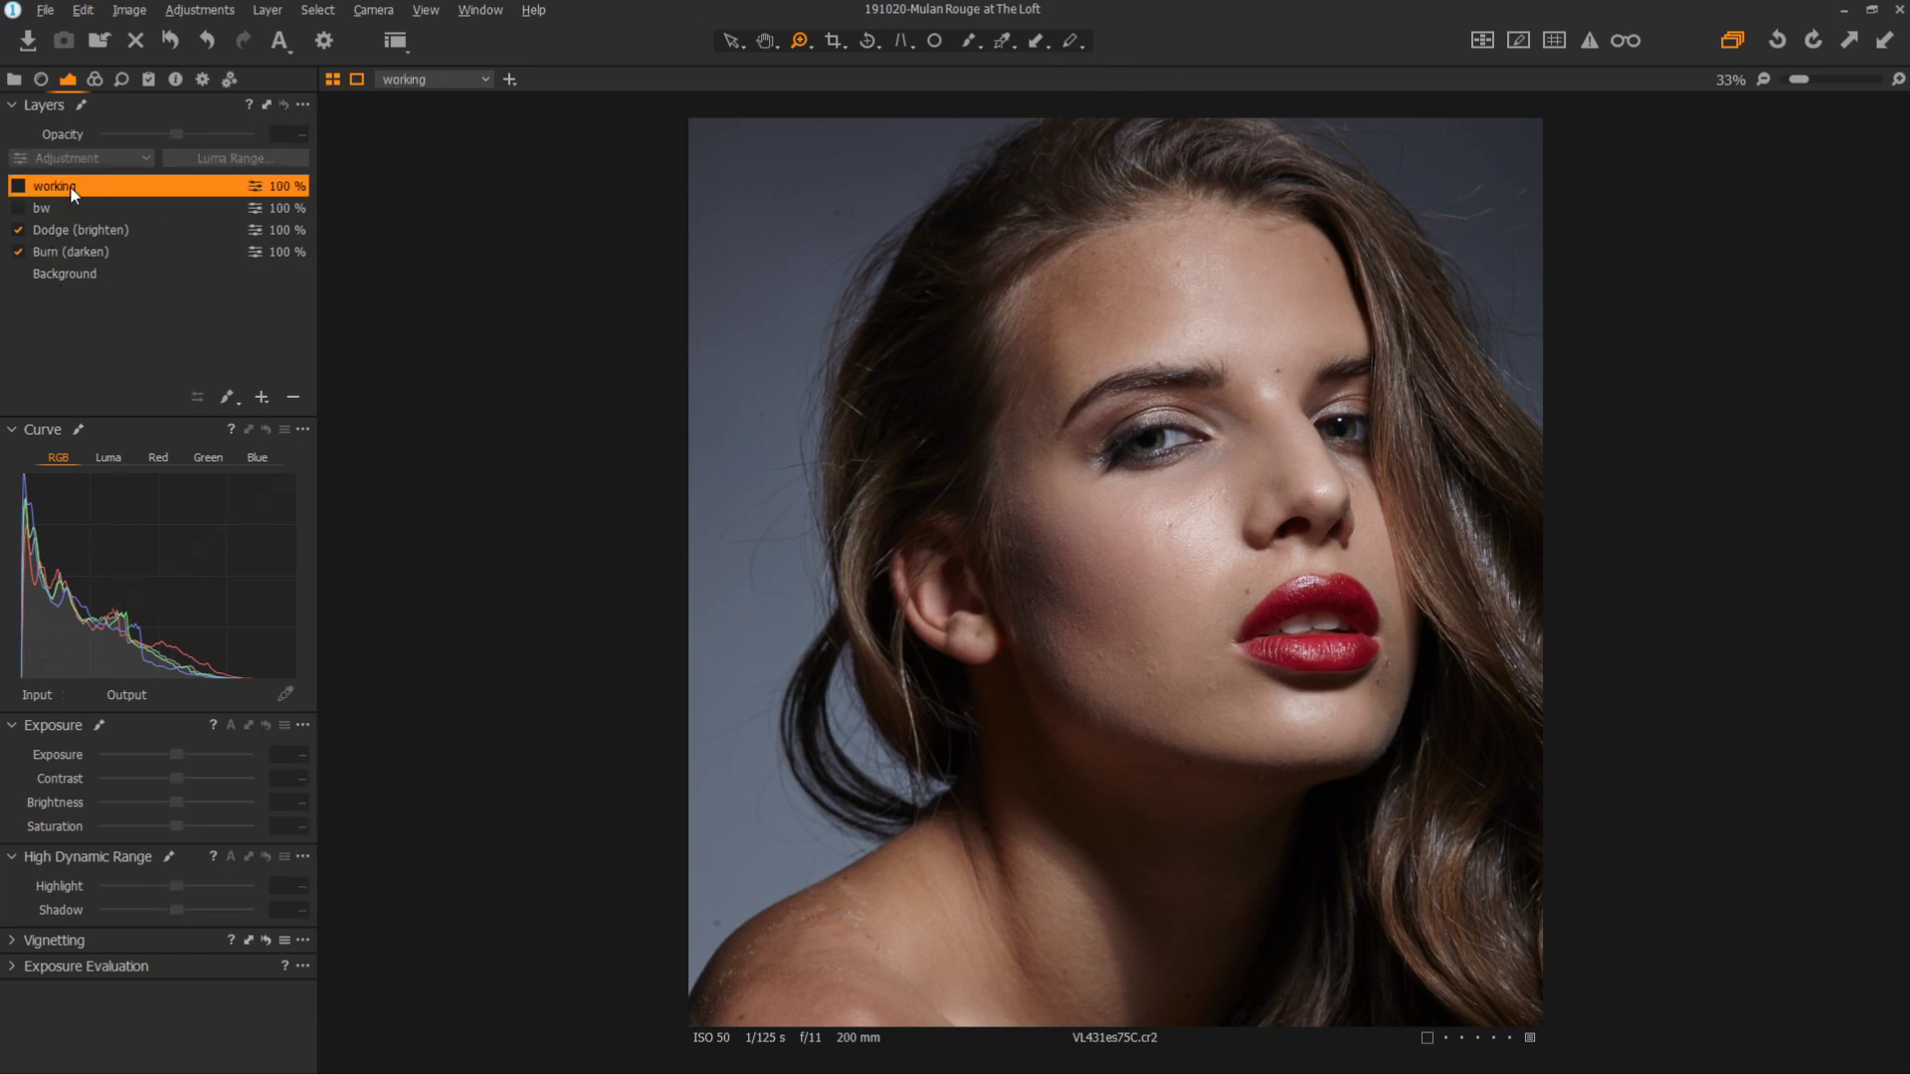
pyautogui.click(58, 213)
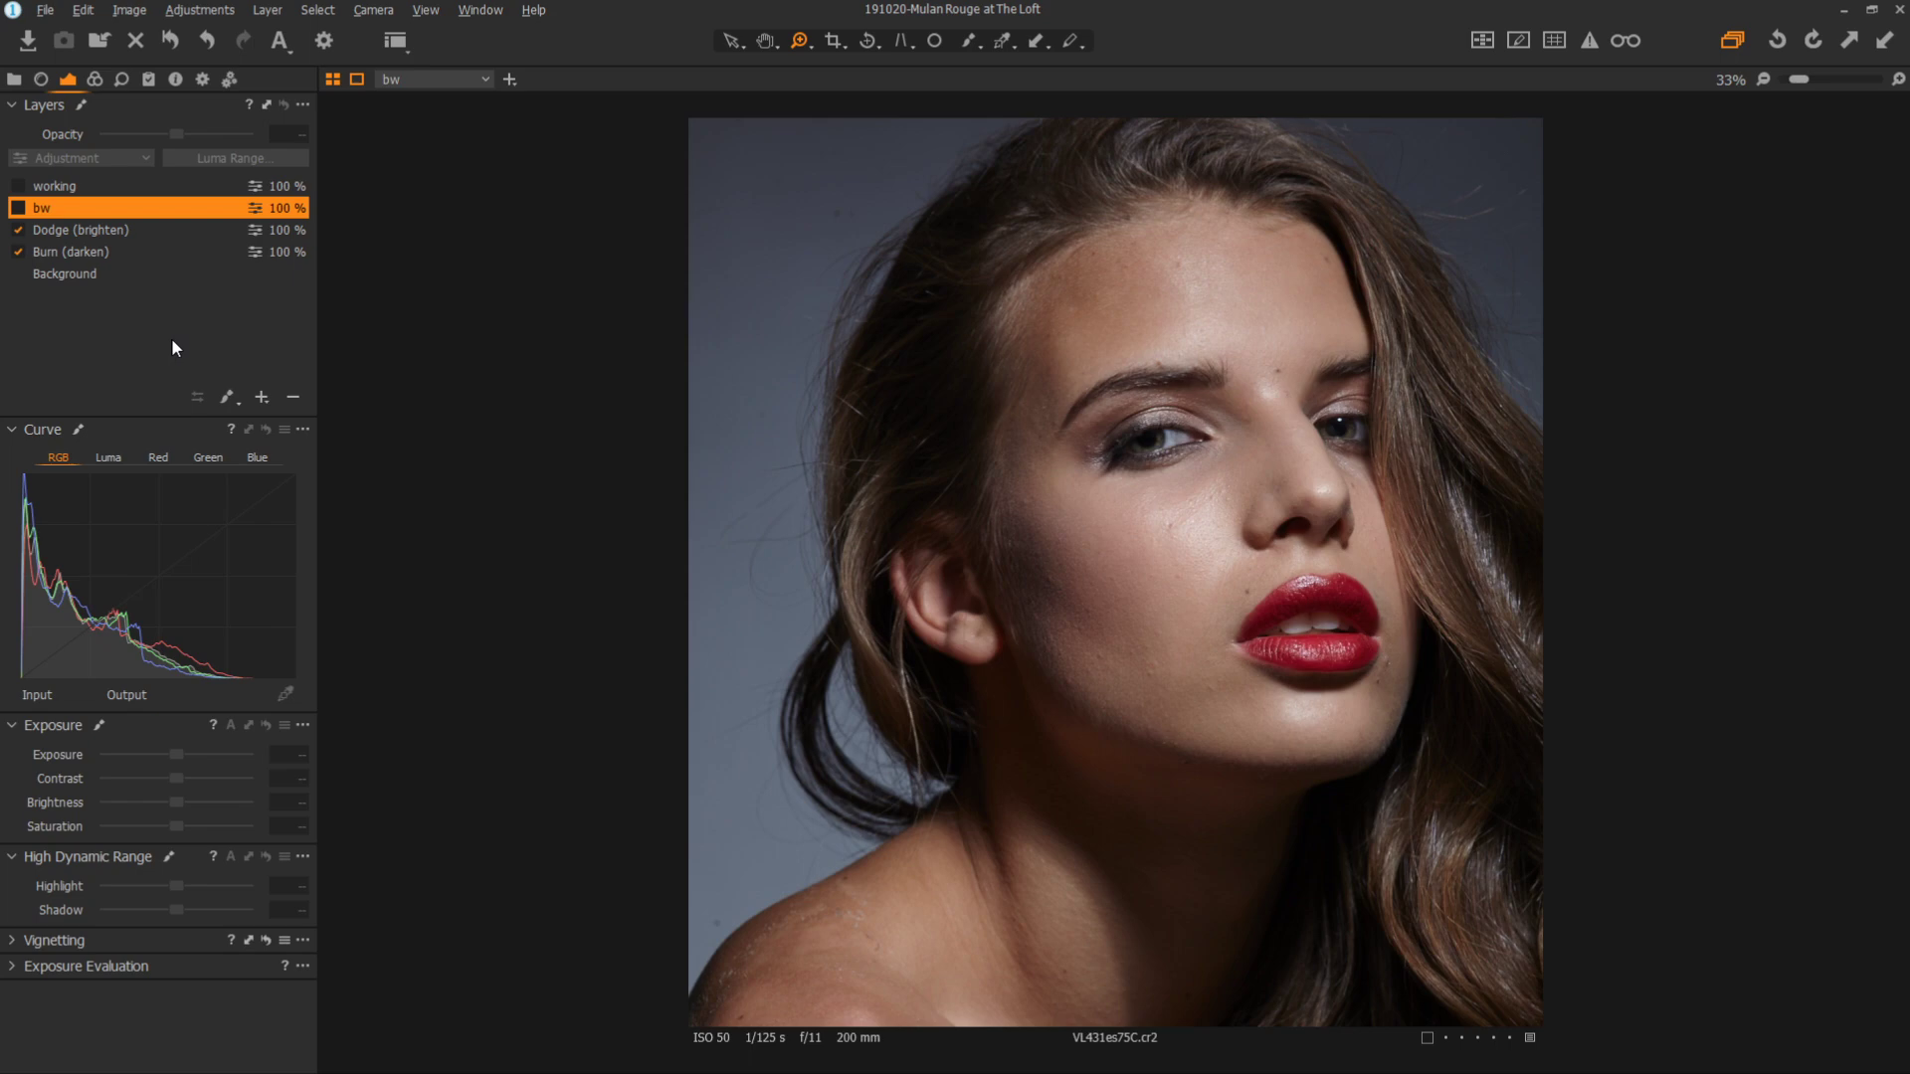
pyautogui.click(998, 679)
pyautogui.moveTo(998, 680); pyautogui.dragTo(984, 751)
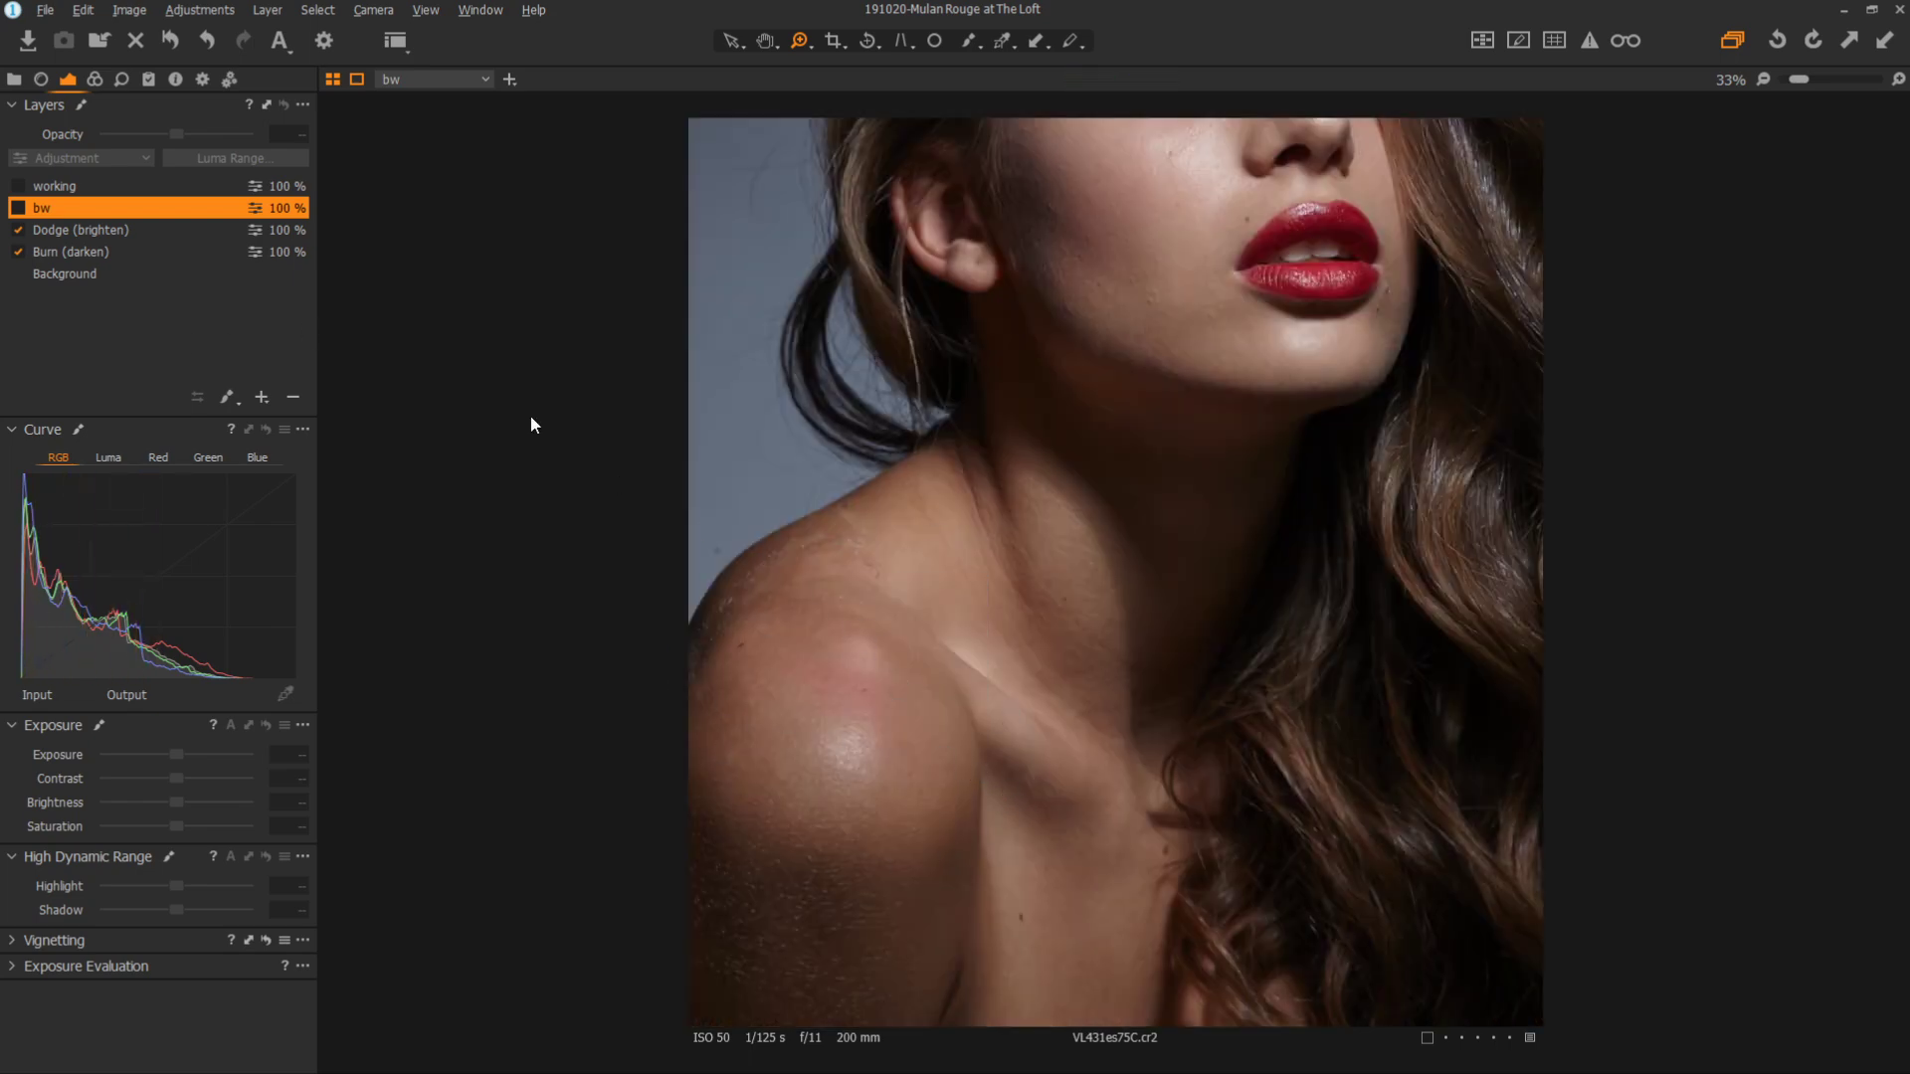
pyautogui.click(18, 231)
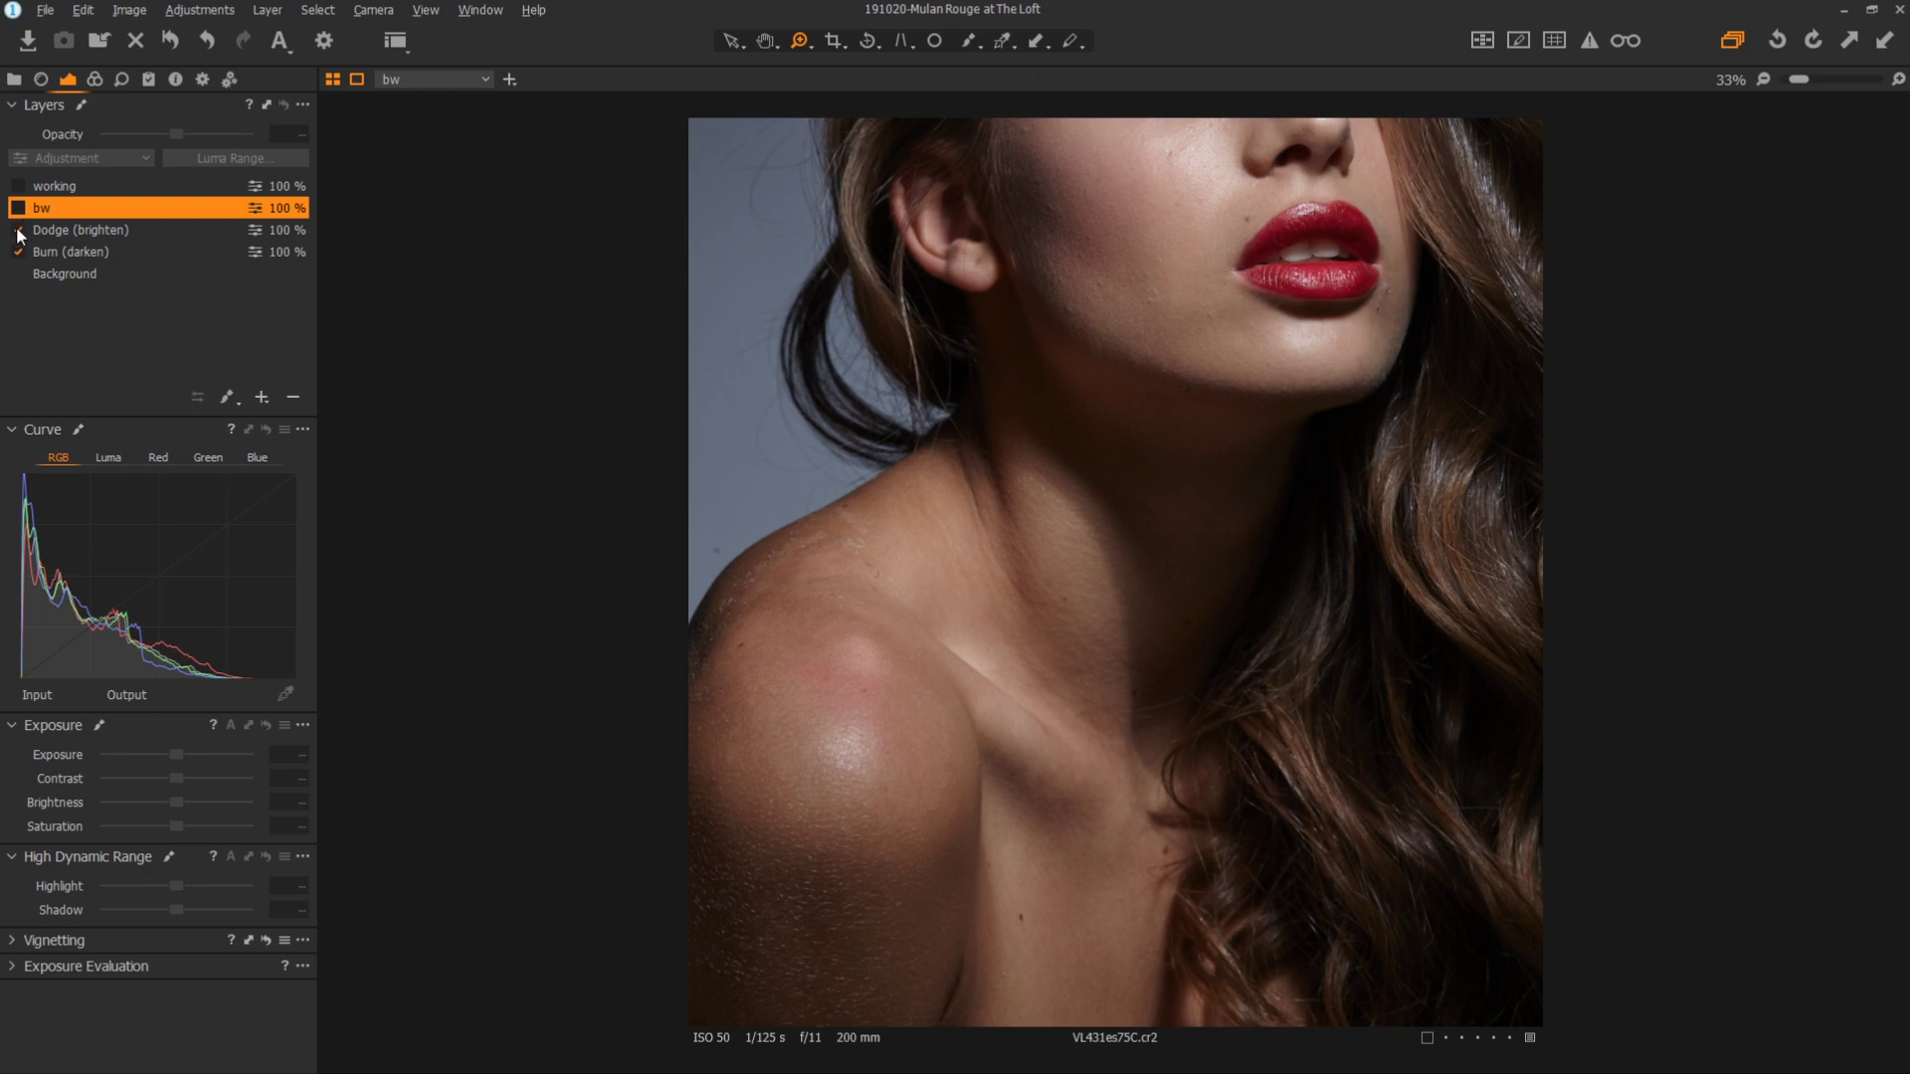